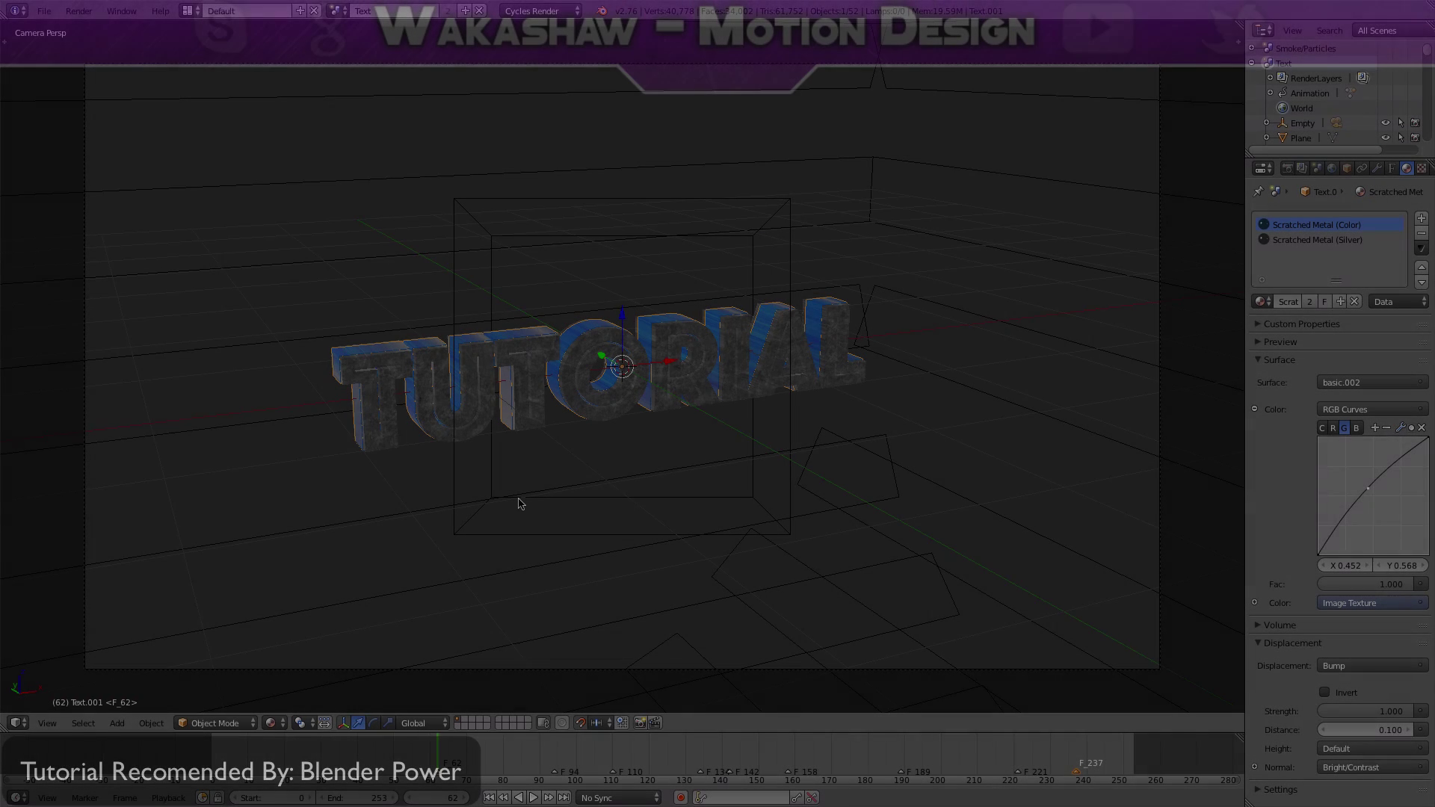
Select the camera and set the active keying set to Rotation
right_click(714, 671)
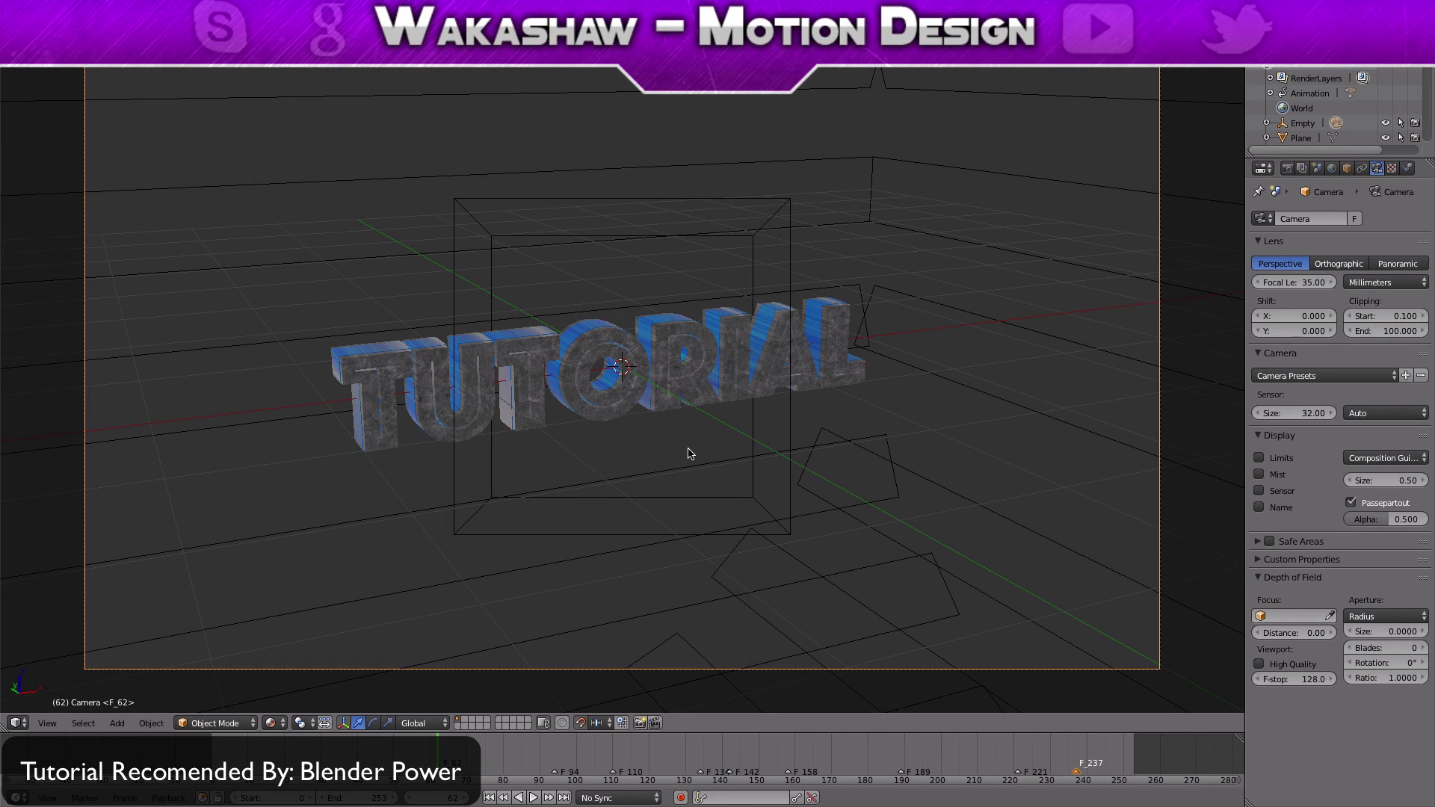
click(729, 799)
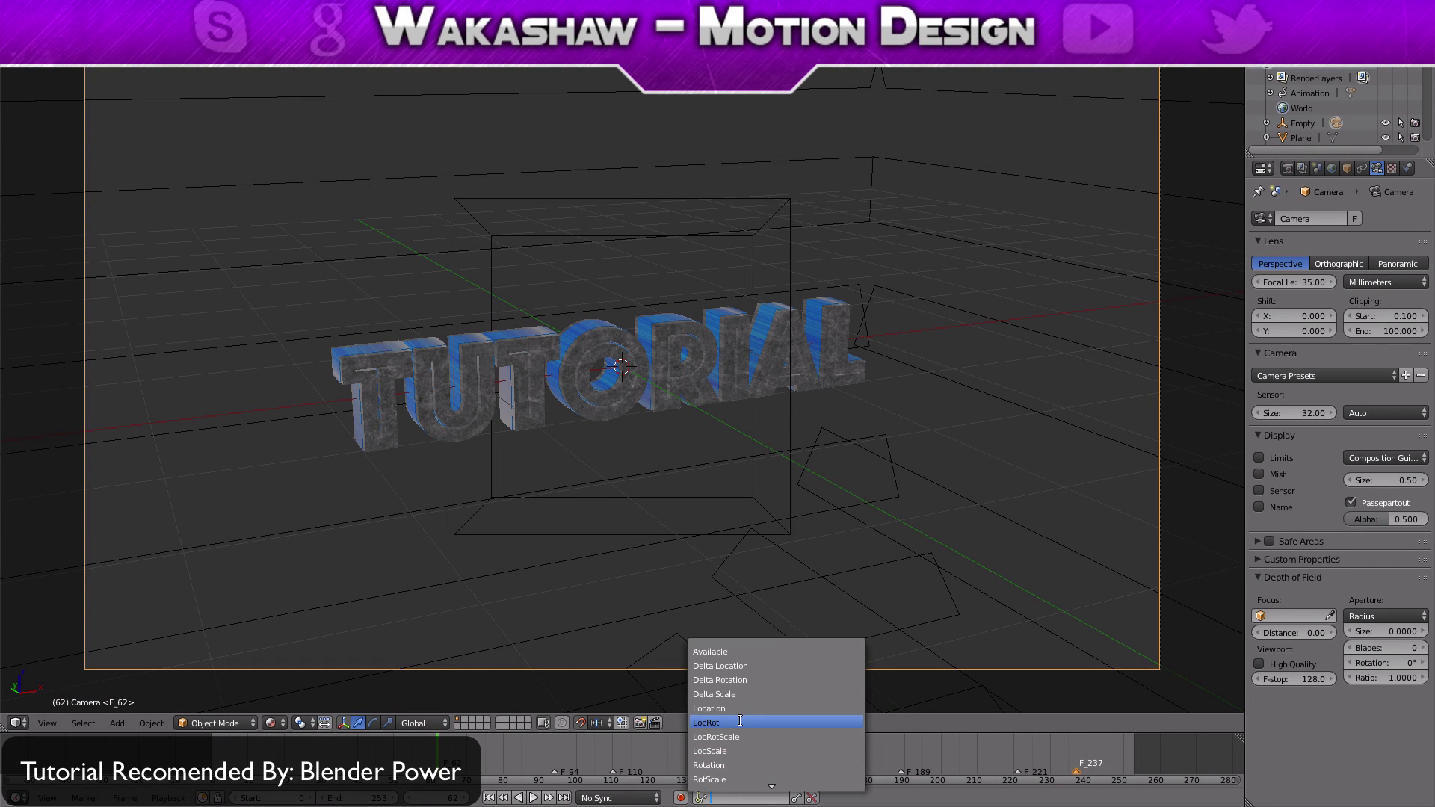
click(726, 765)
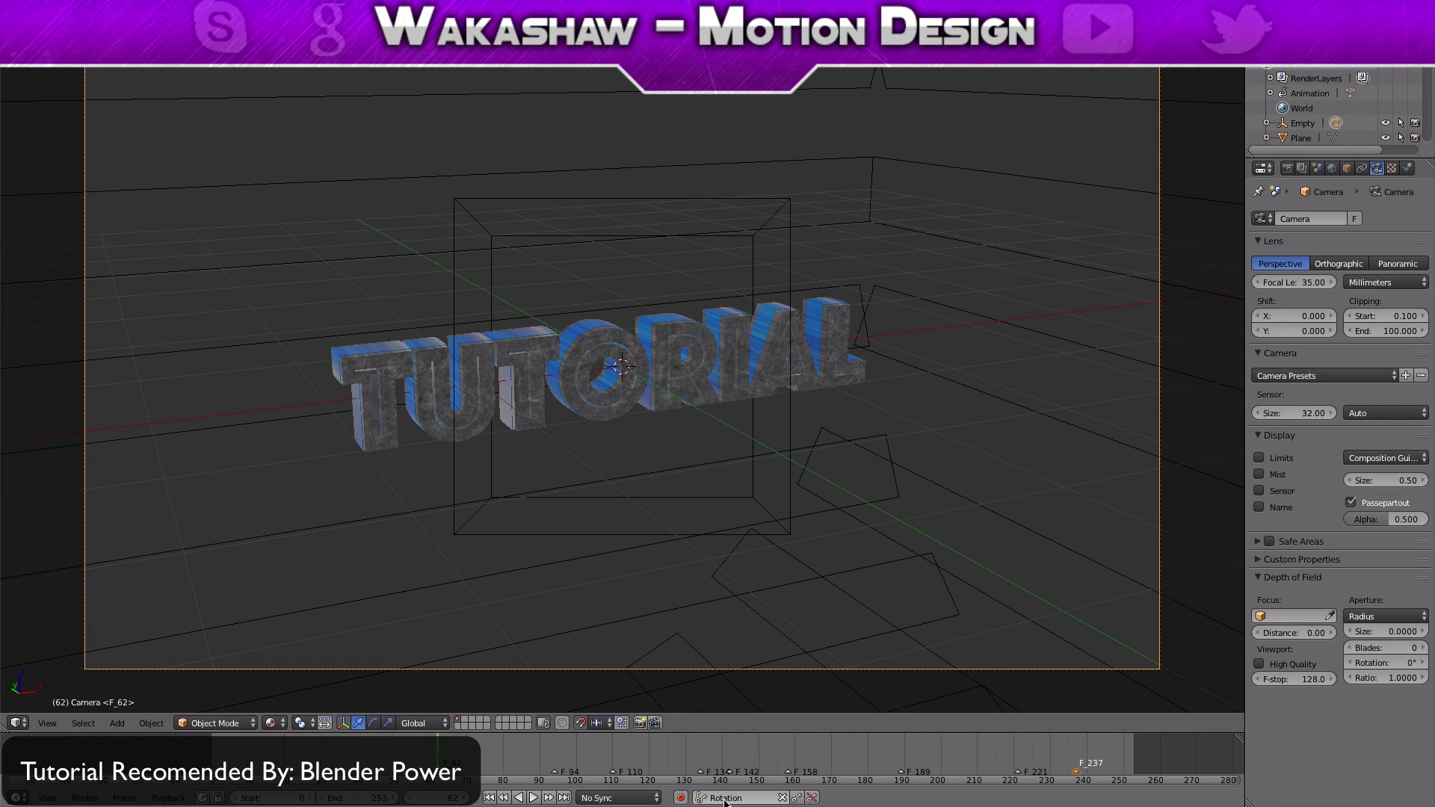
Insert keyframes for the camera's rotation and its Shift X and Shift Y values at frame 62
click(434, 755)
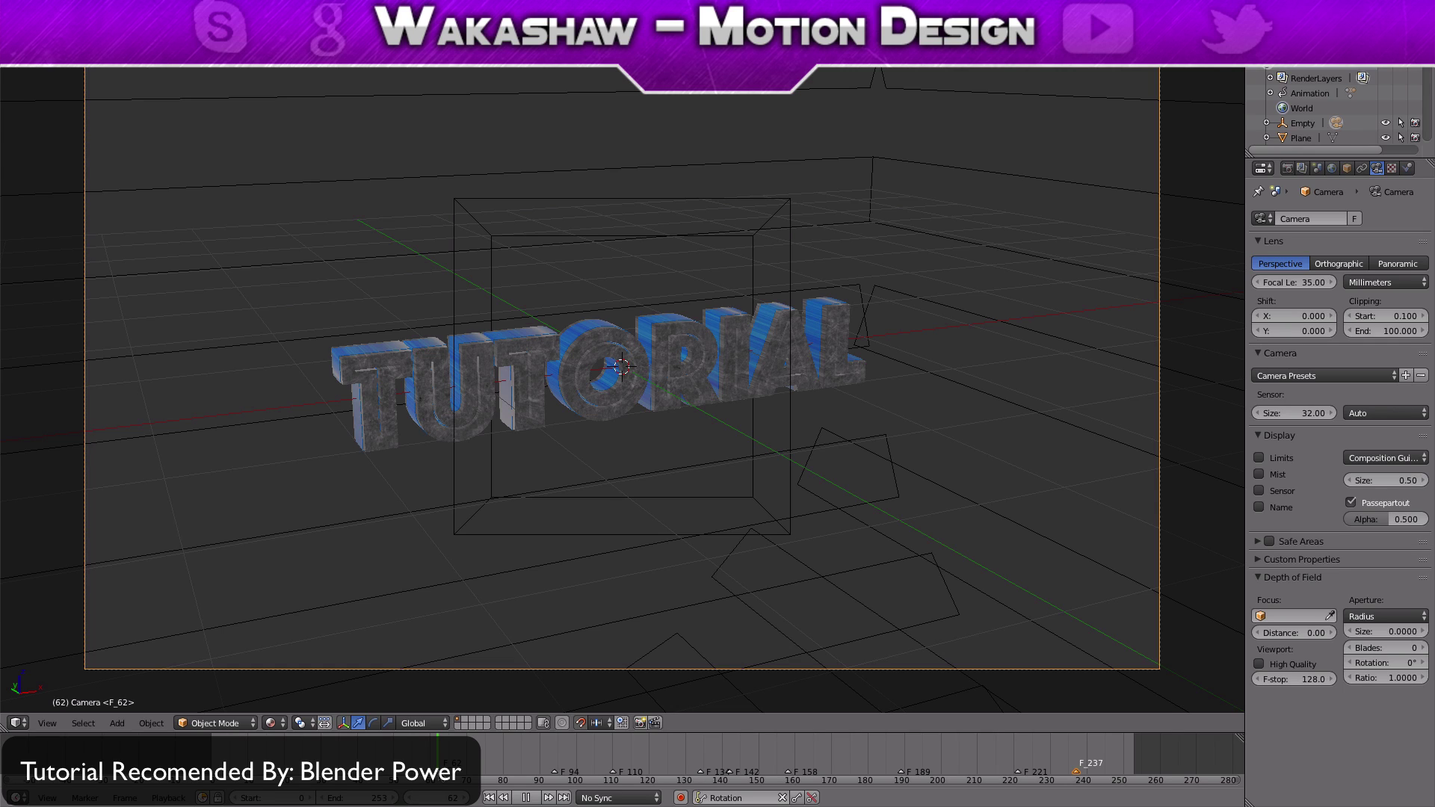
drag(221, 786, 149, 747)
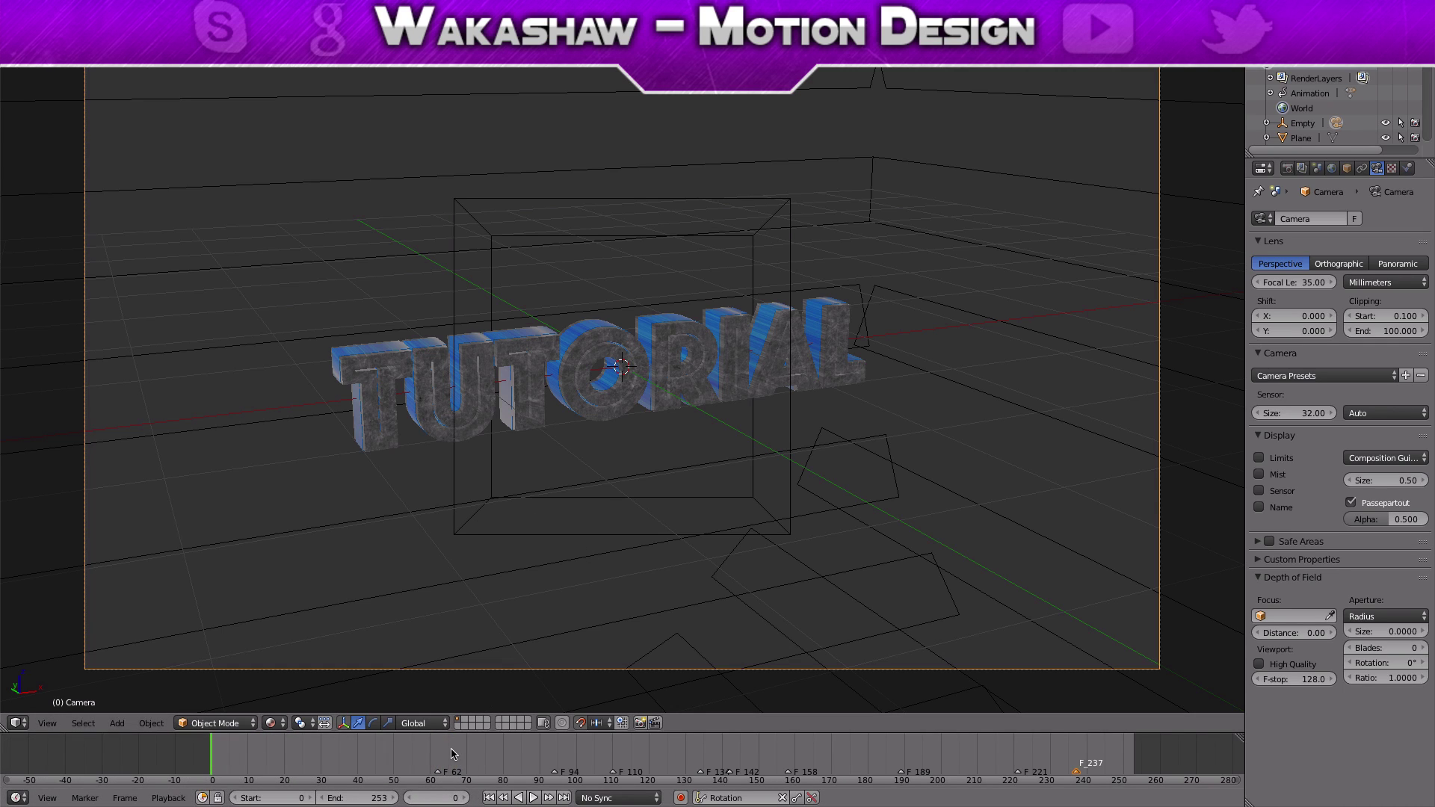
key(alt+a)
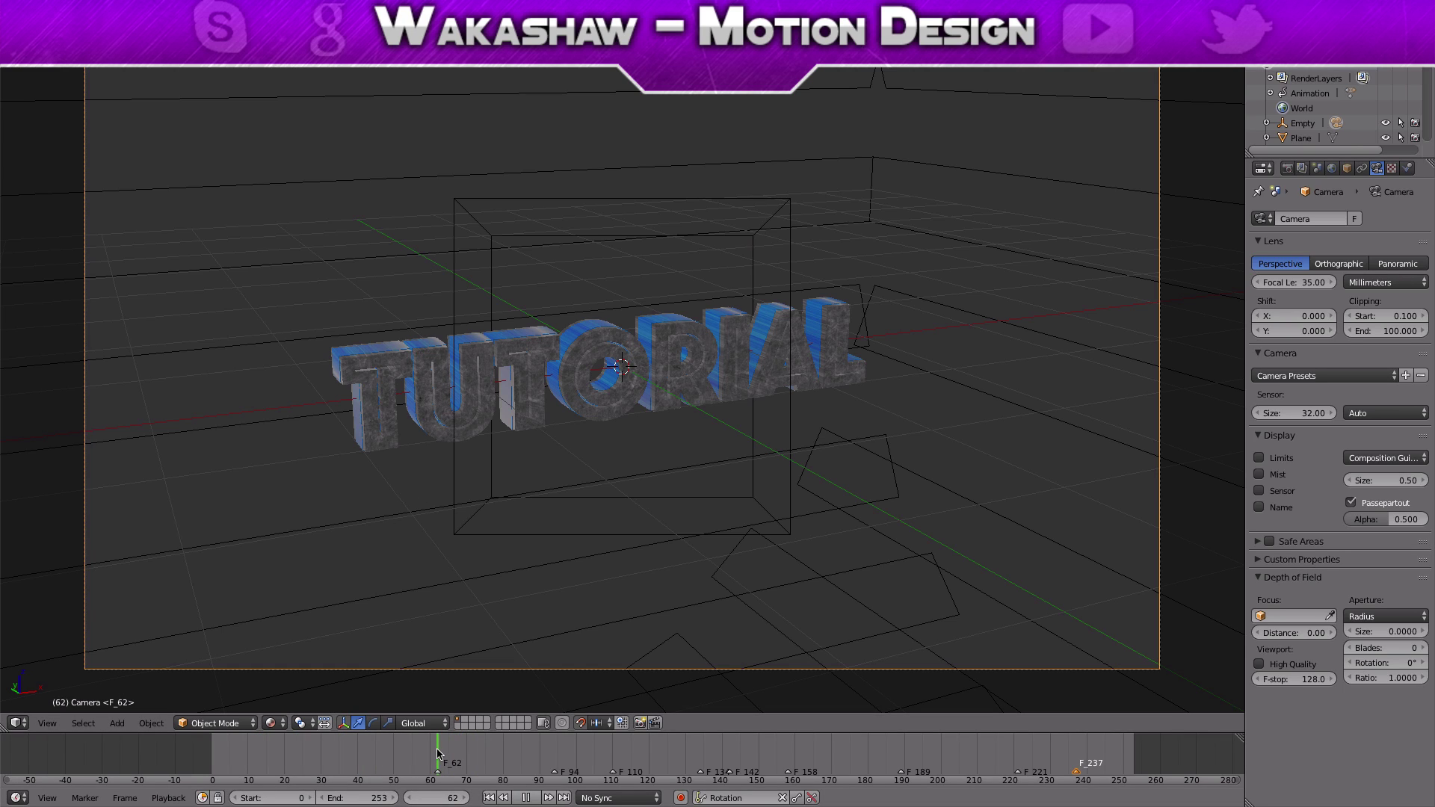
key(alt+a)
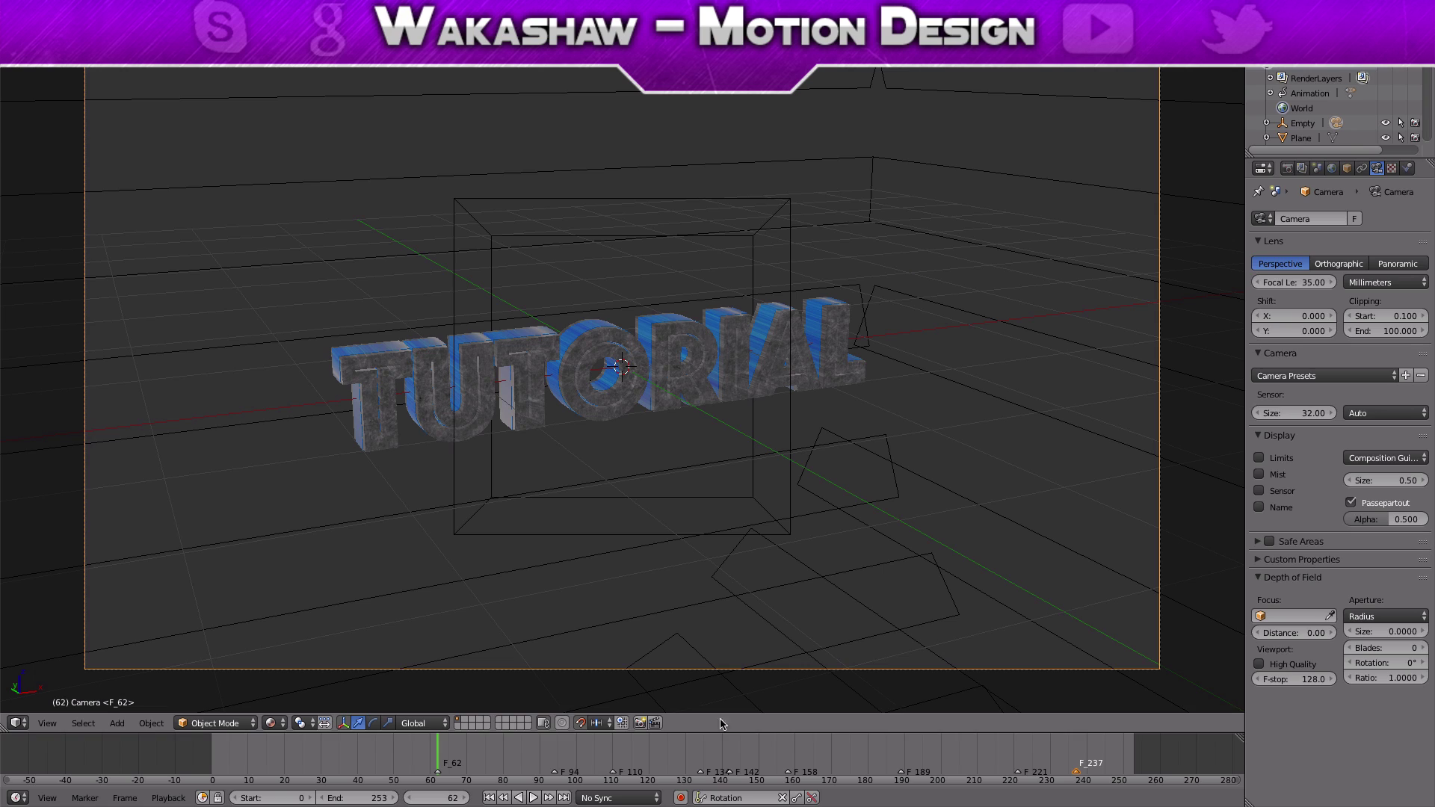
click(729, 798)
click(728, 772)
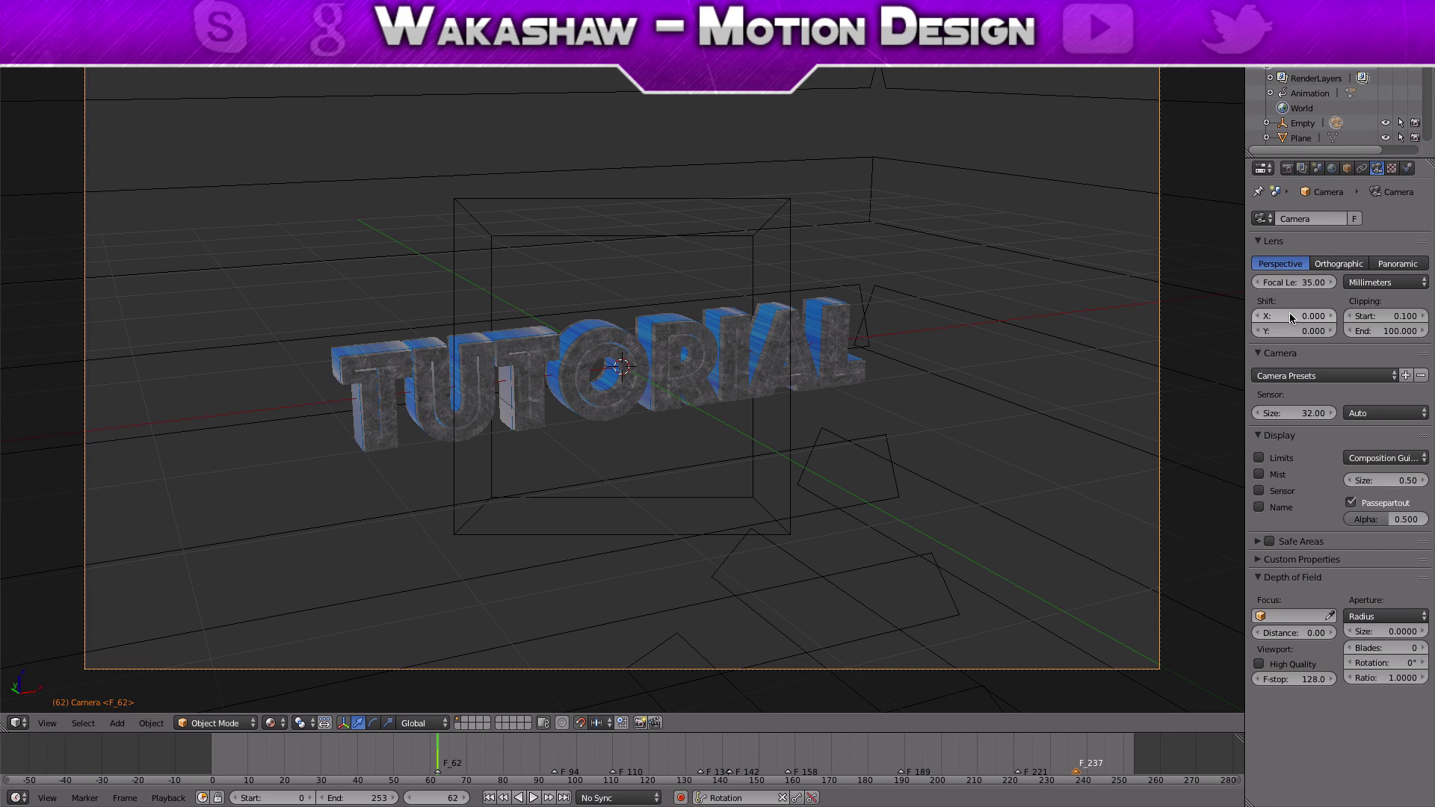
key(i)
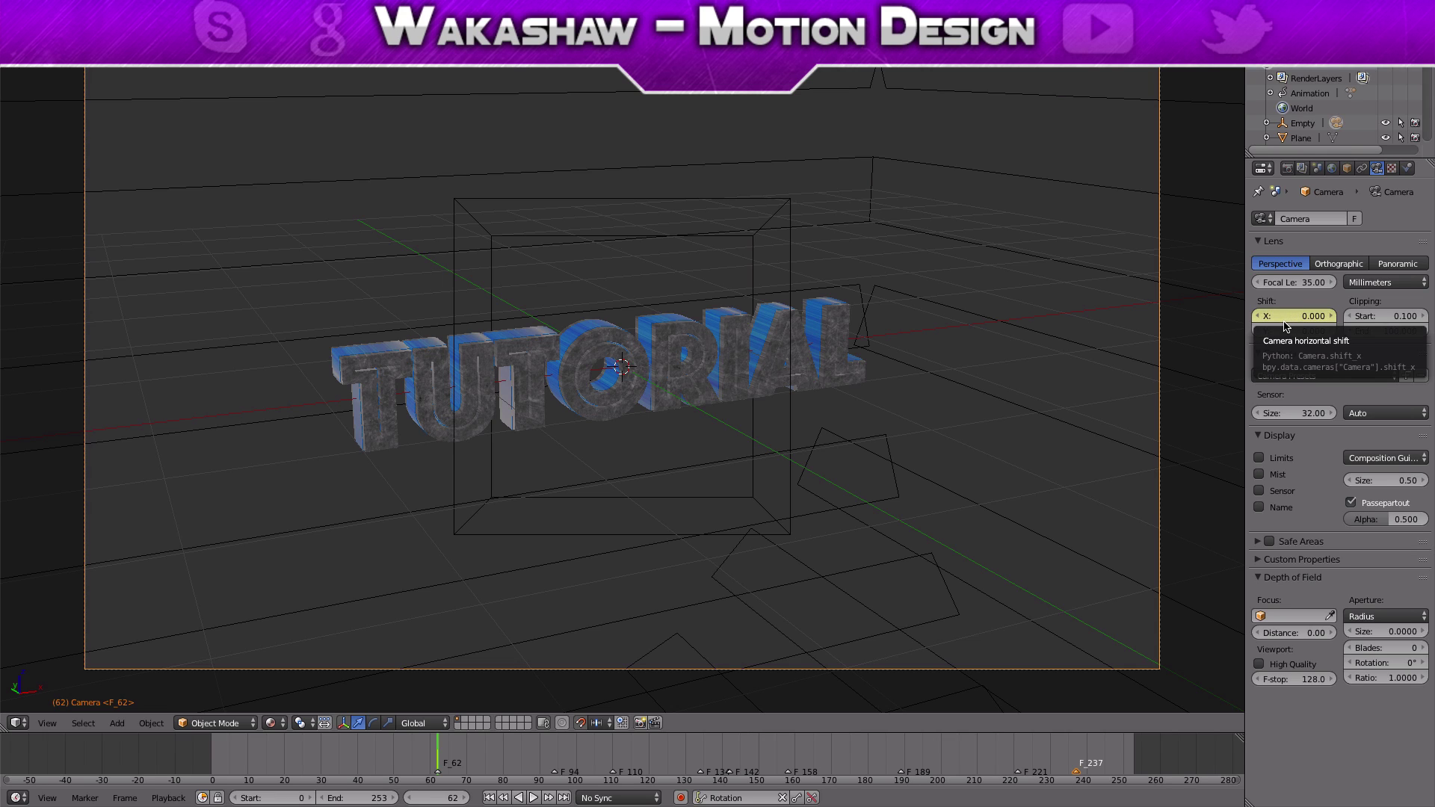
key(i)
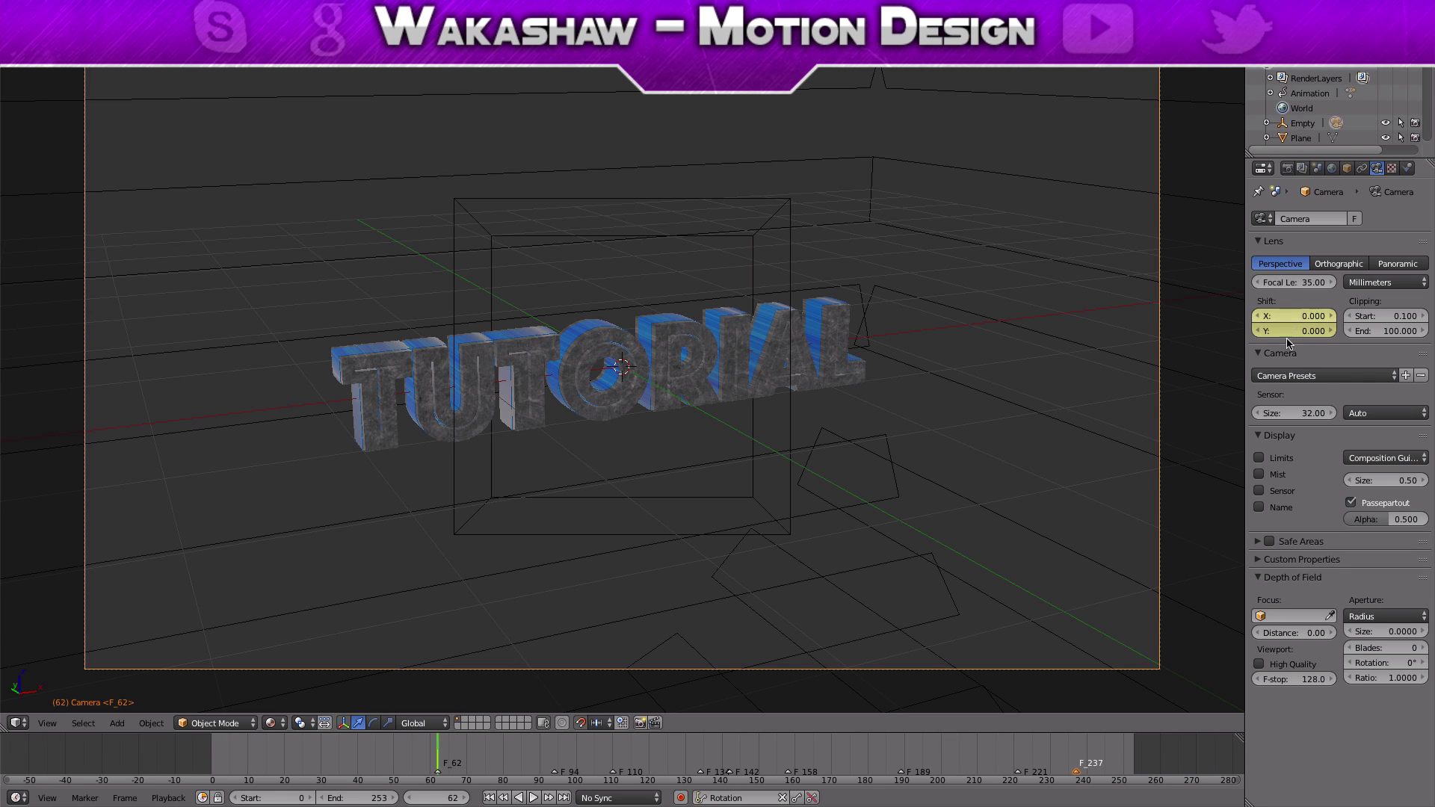
Split the 3D viewport in two and turn one half into a Graph Editor
drag(1238, 42, 634, 45)
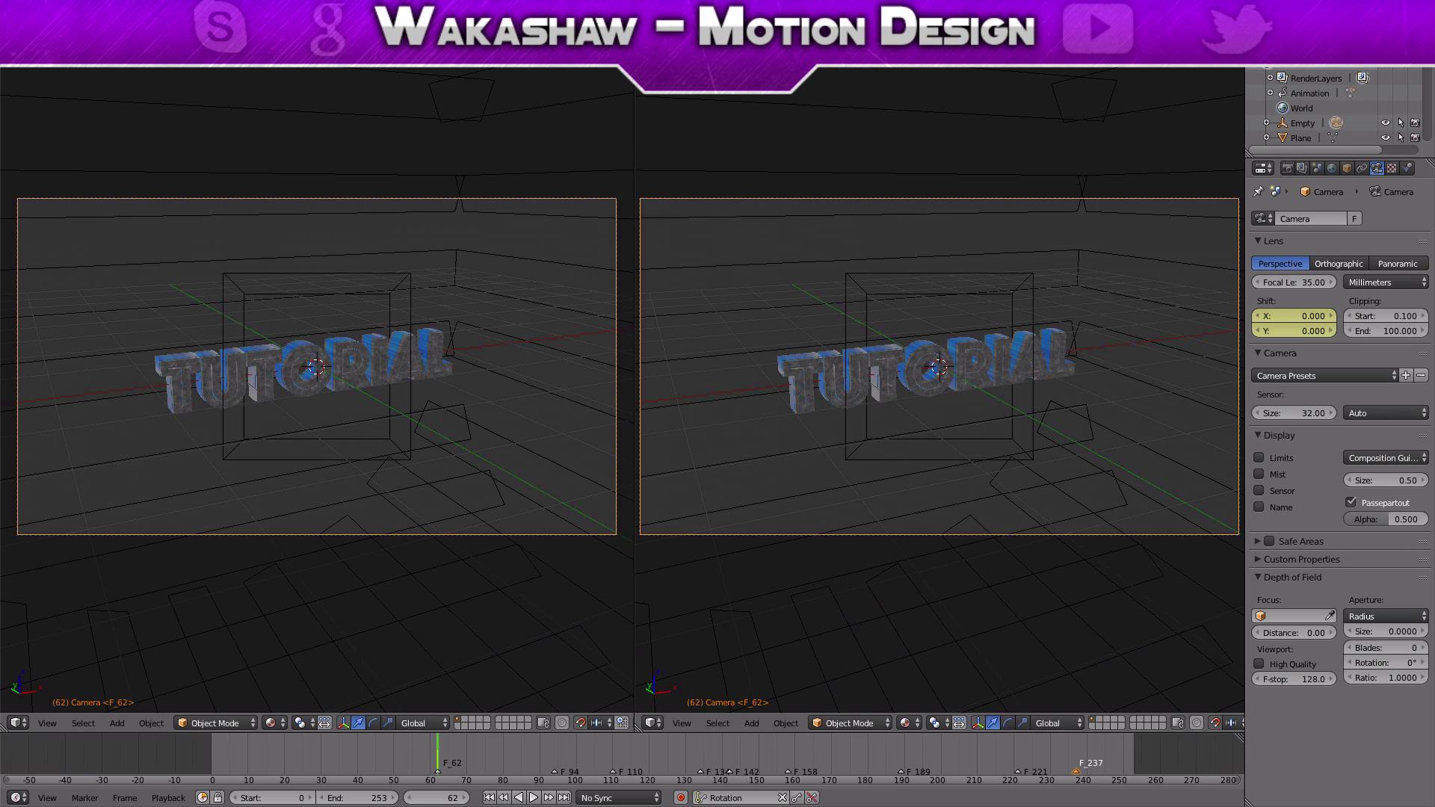
click(651, 723)
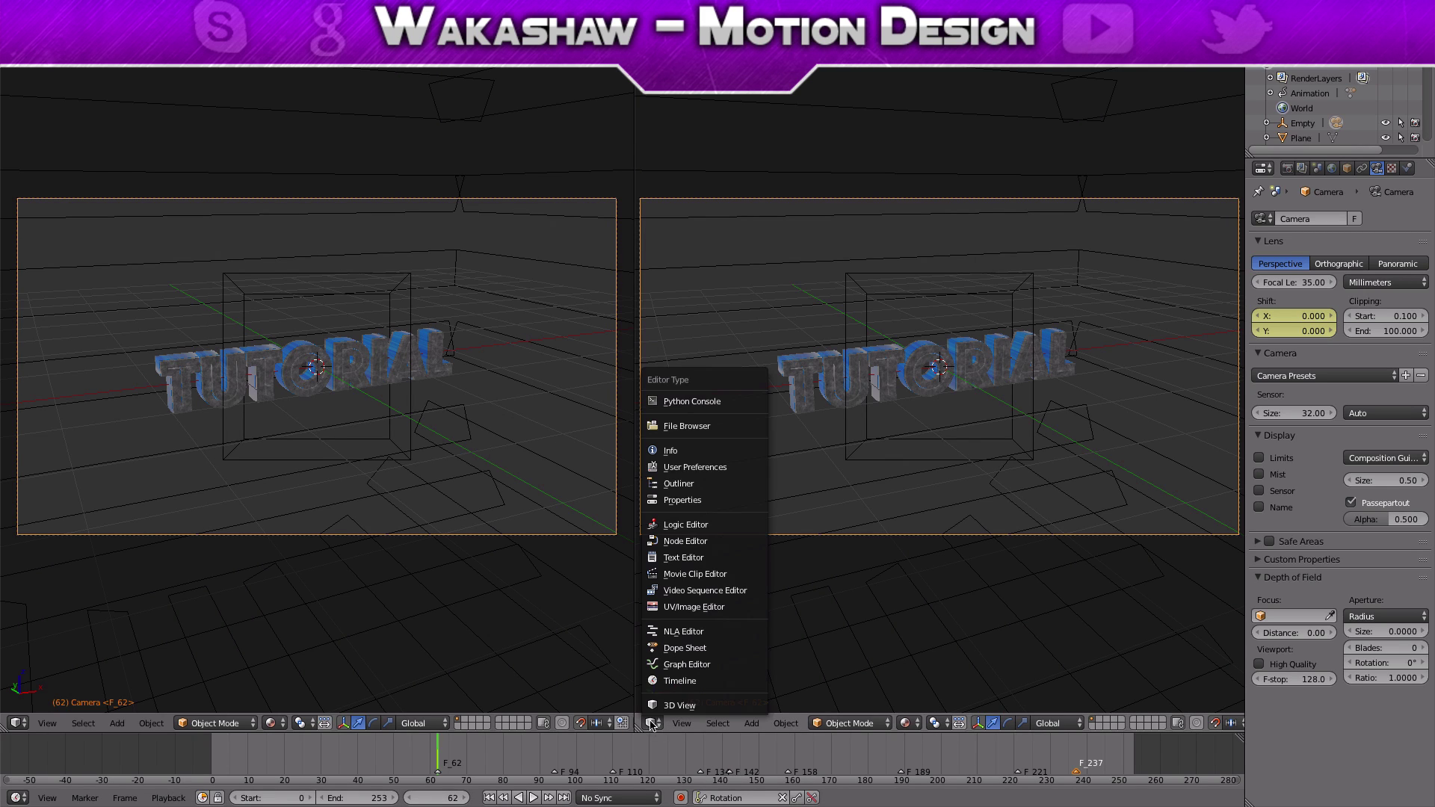
click(649, 663)
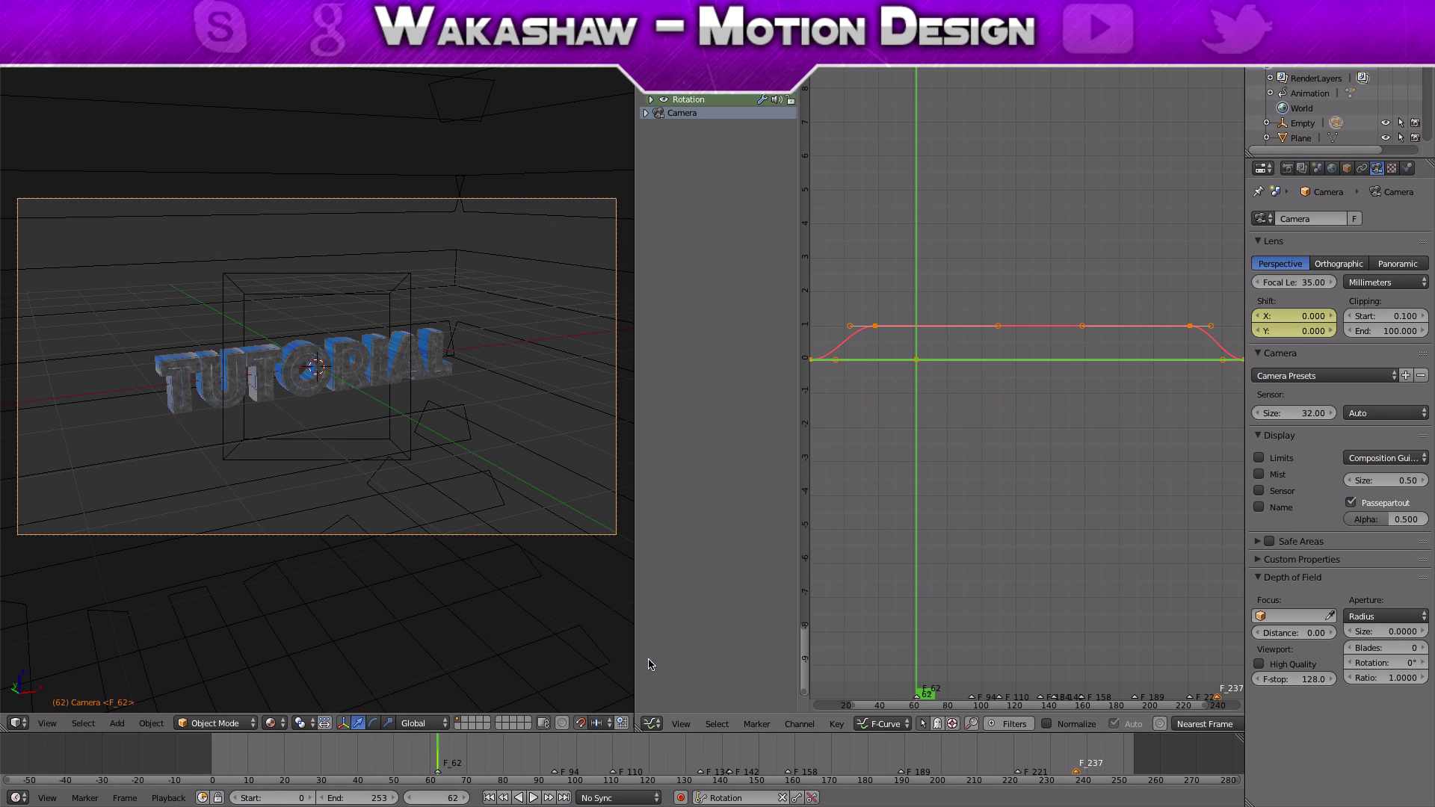
Expand the camera's animation channels and delete the X and Z Euler Rotation channels
click(651, 99)
click(646, 154)
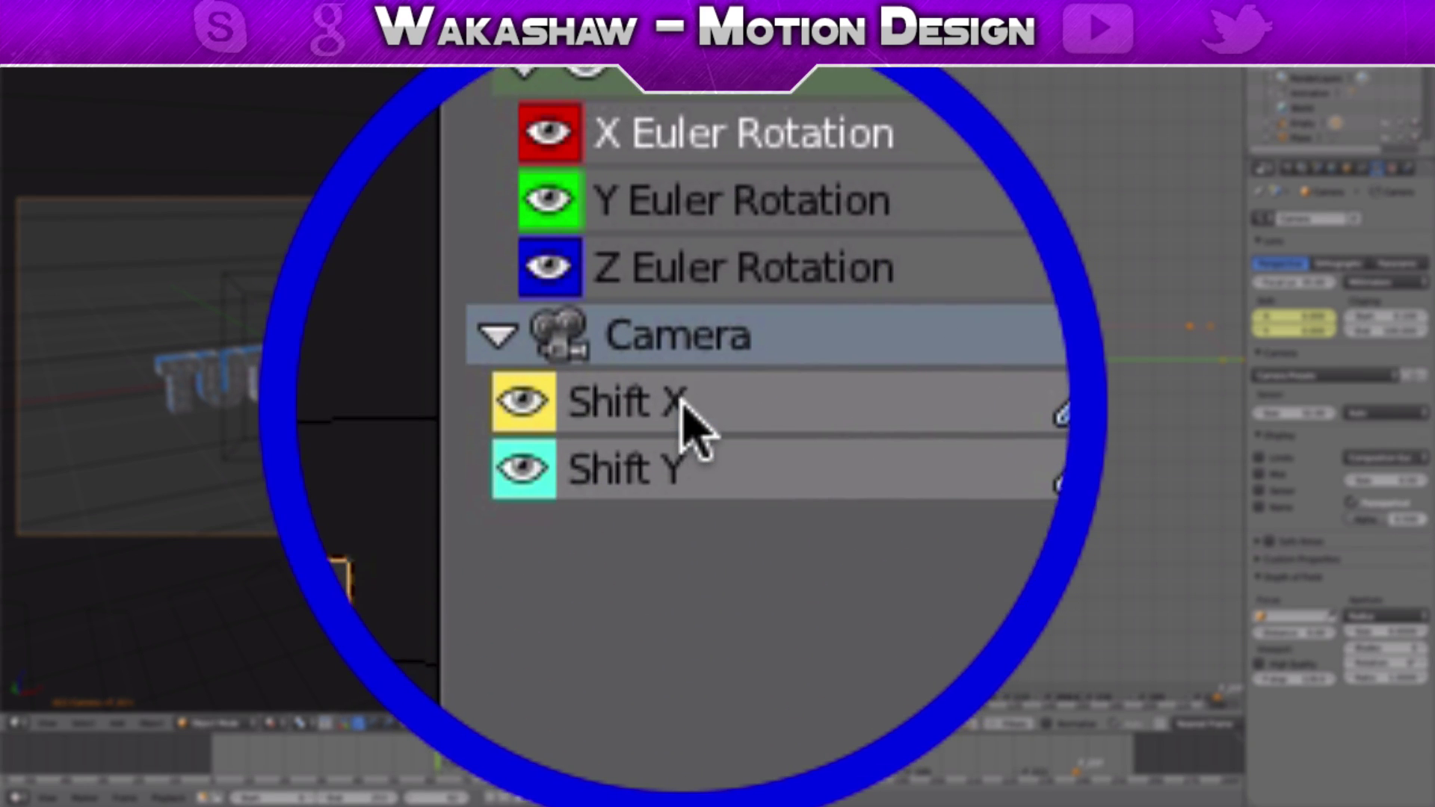
shift+click(695, 429)
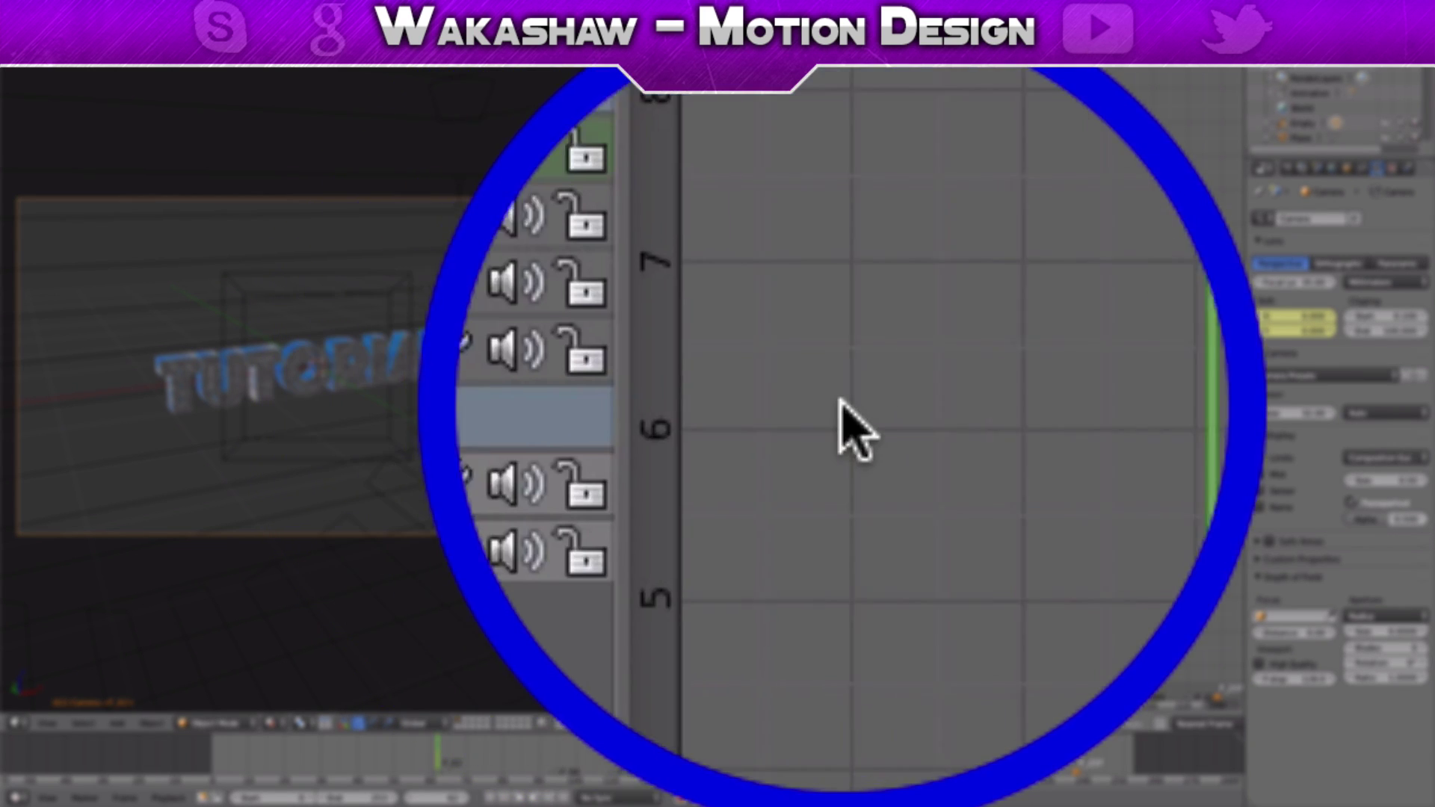
key(x)
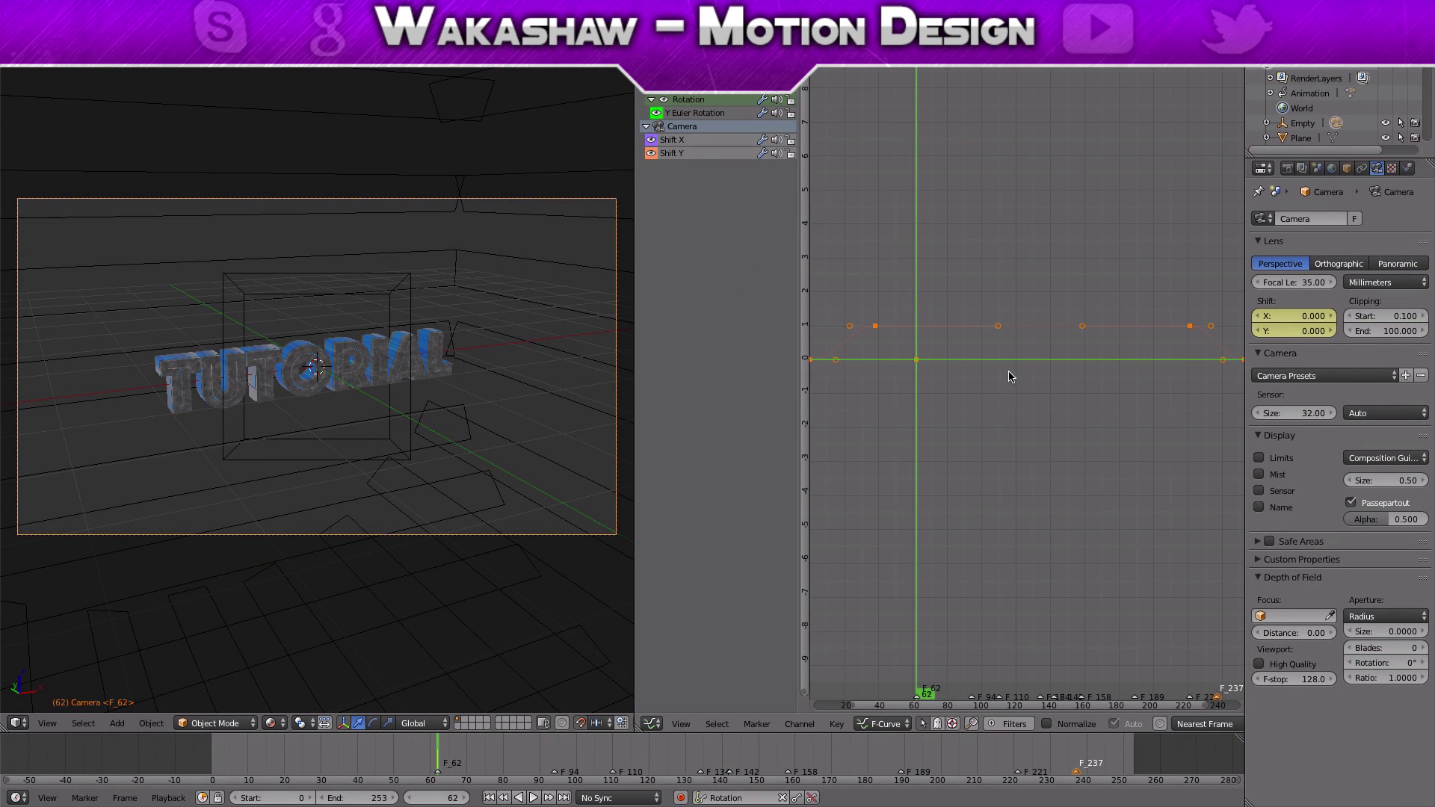
Merge the split areas back into one and switch that full-width area to the Graph Editor
scroll(1010, 376, down, 1)
key(n)
scroll(1045, 376, up, 1)
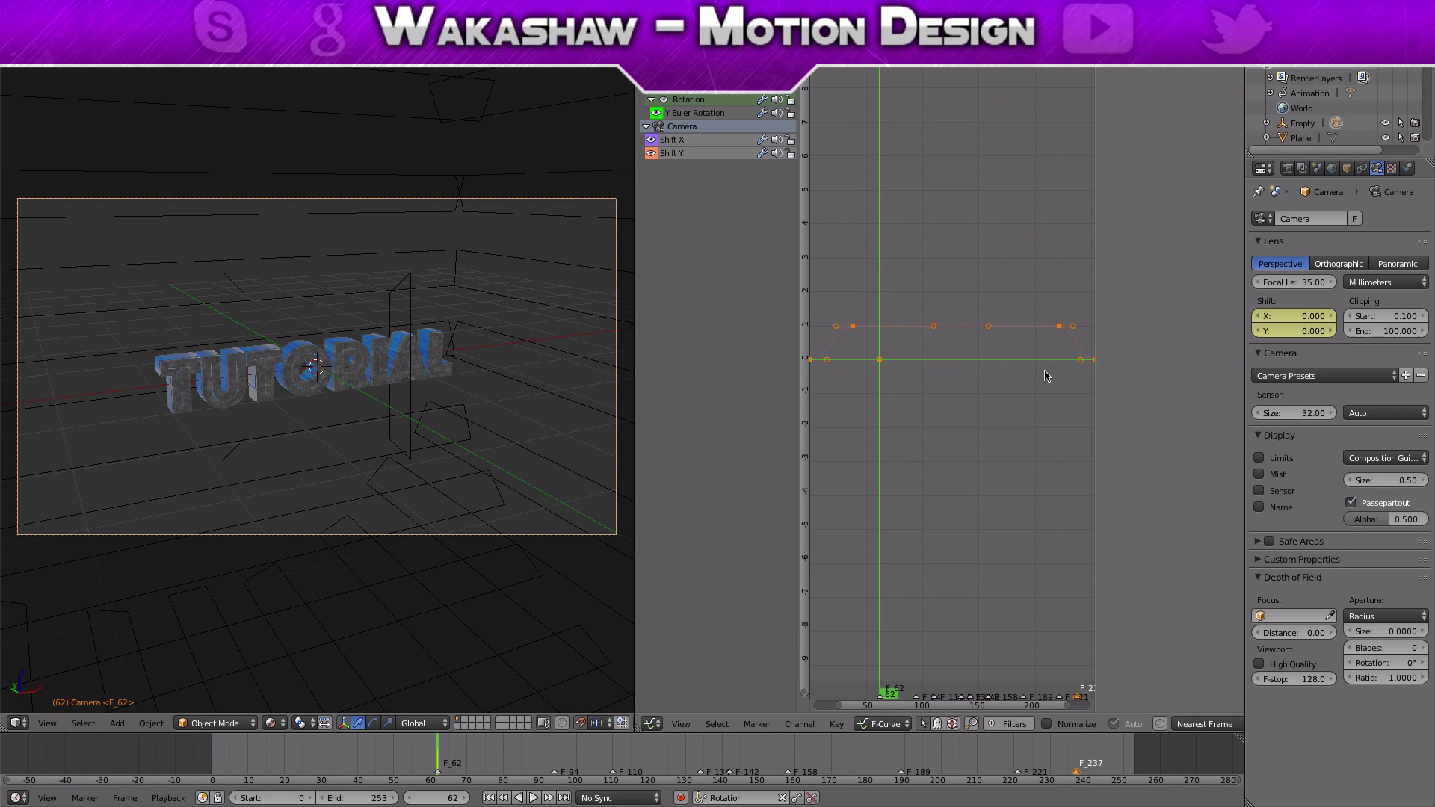
scroll(1046, 376, down, 2)
key(n)
drag(630, 27, 673, 60)
click(17, 723)
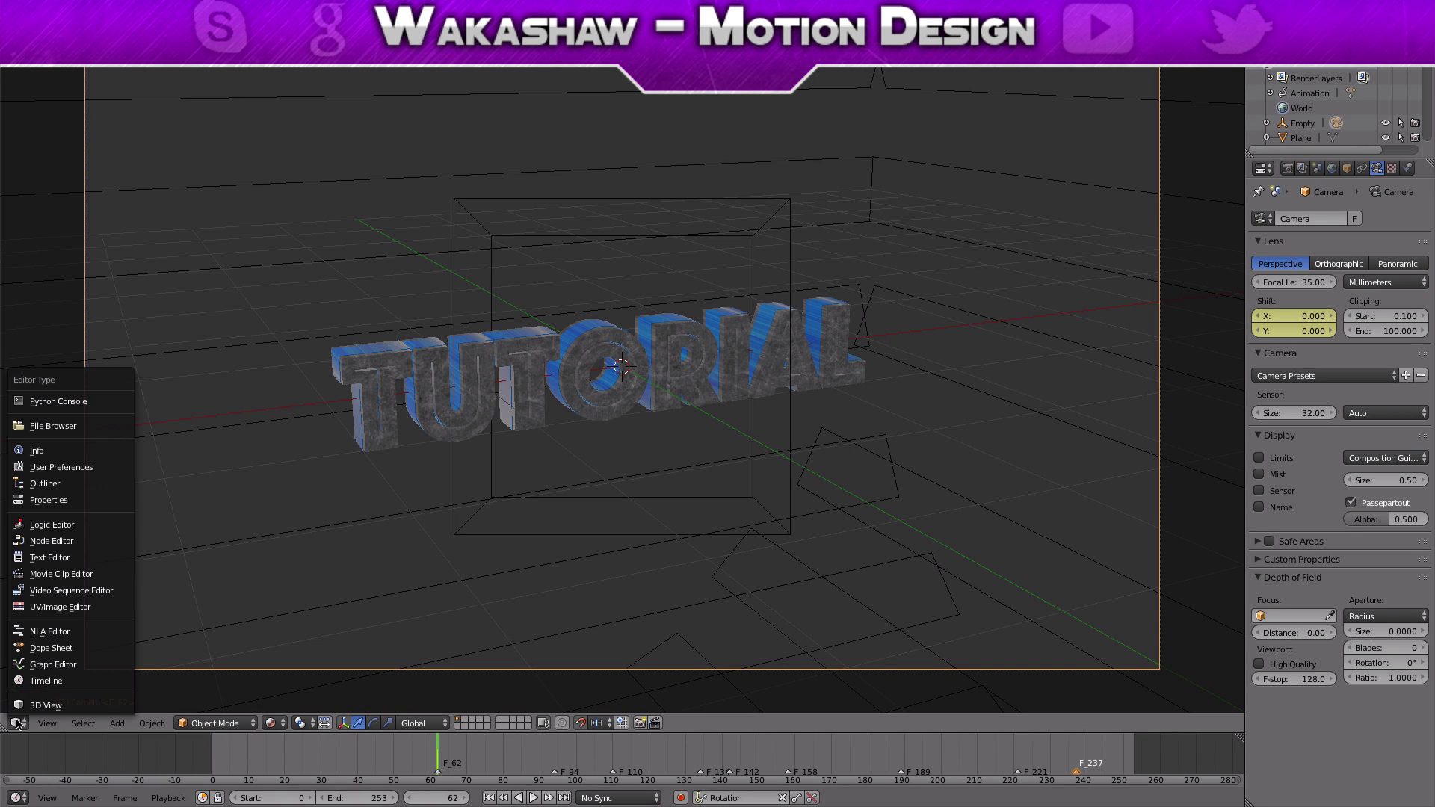
click(45, 665)
Add a Noise modifier to the camera's Y Euler Rotation curve
click(48, 116)
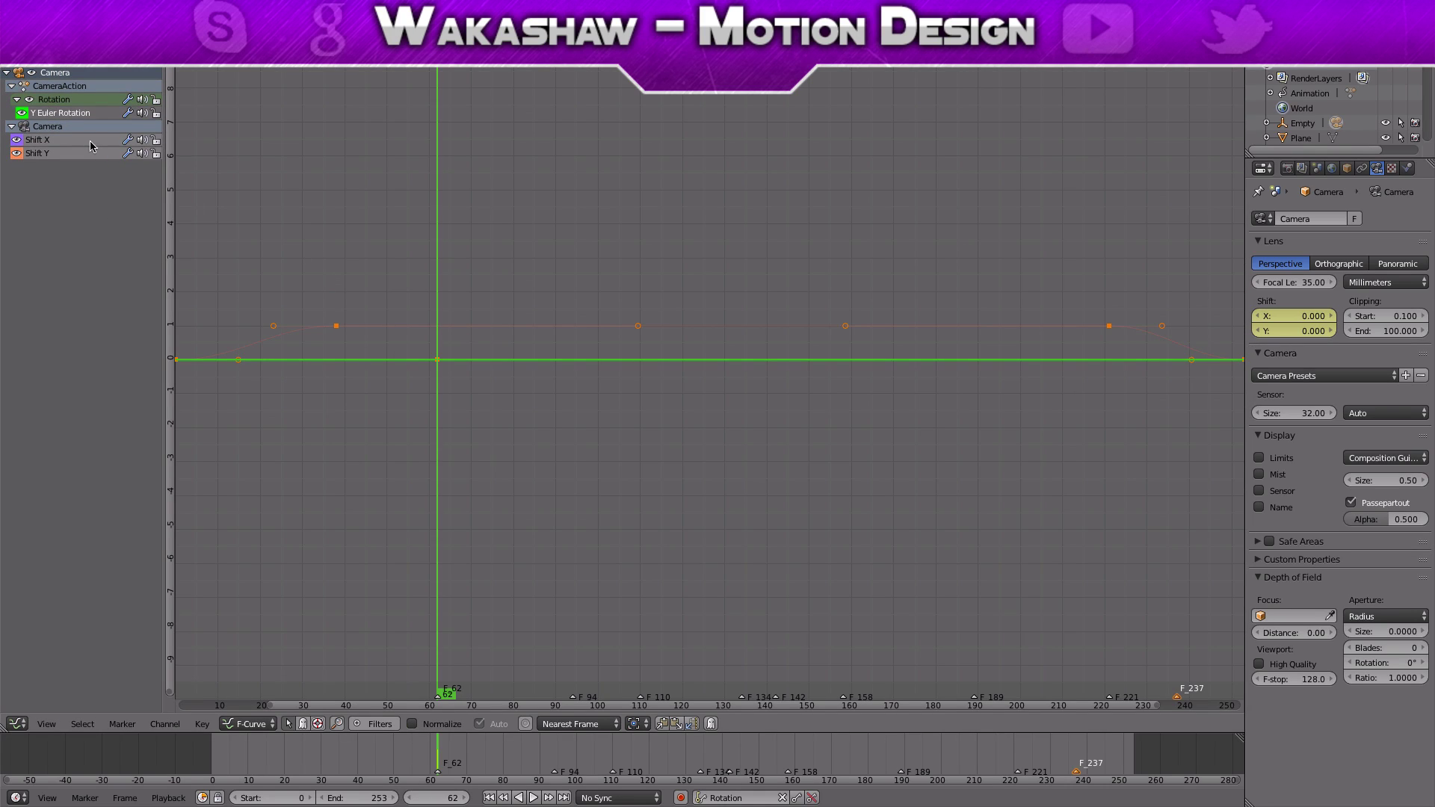
key(n)
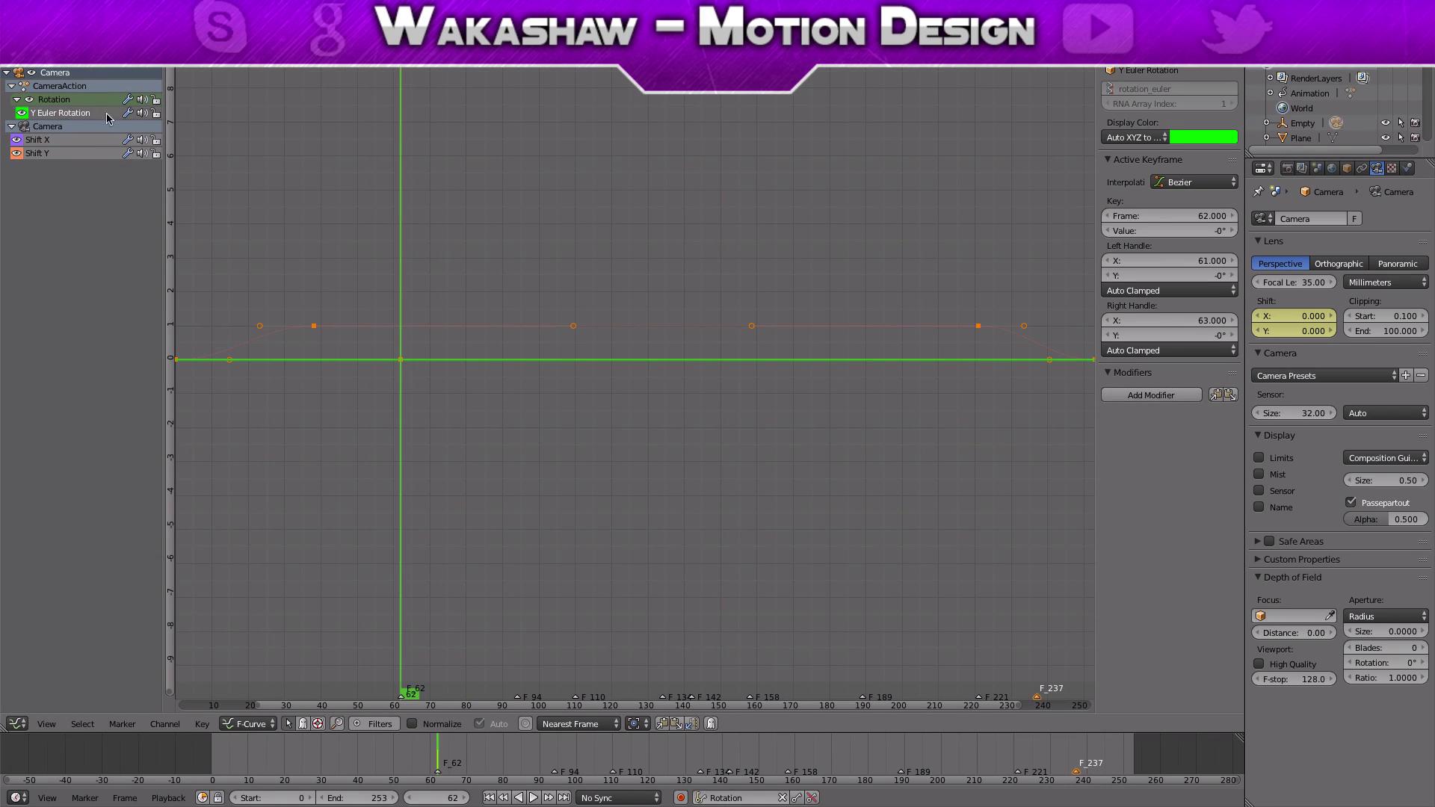
click(1124, 394)
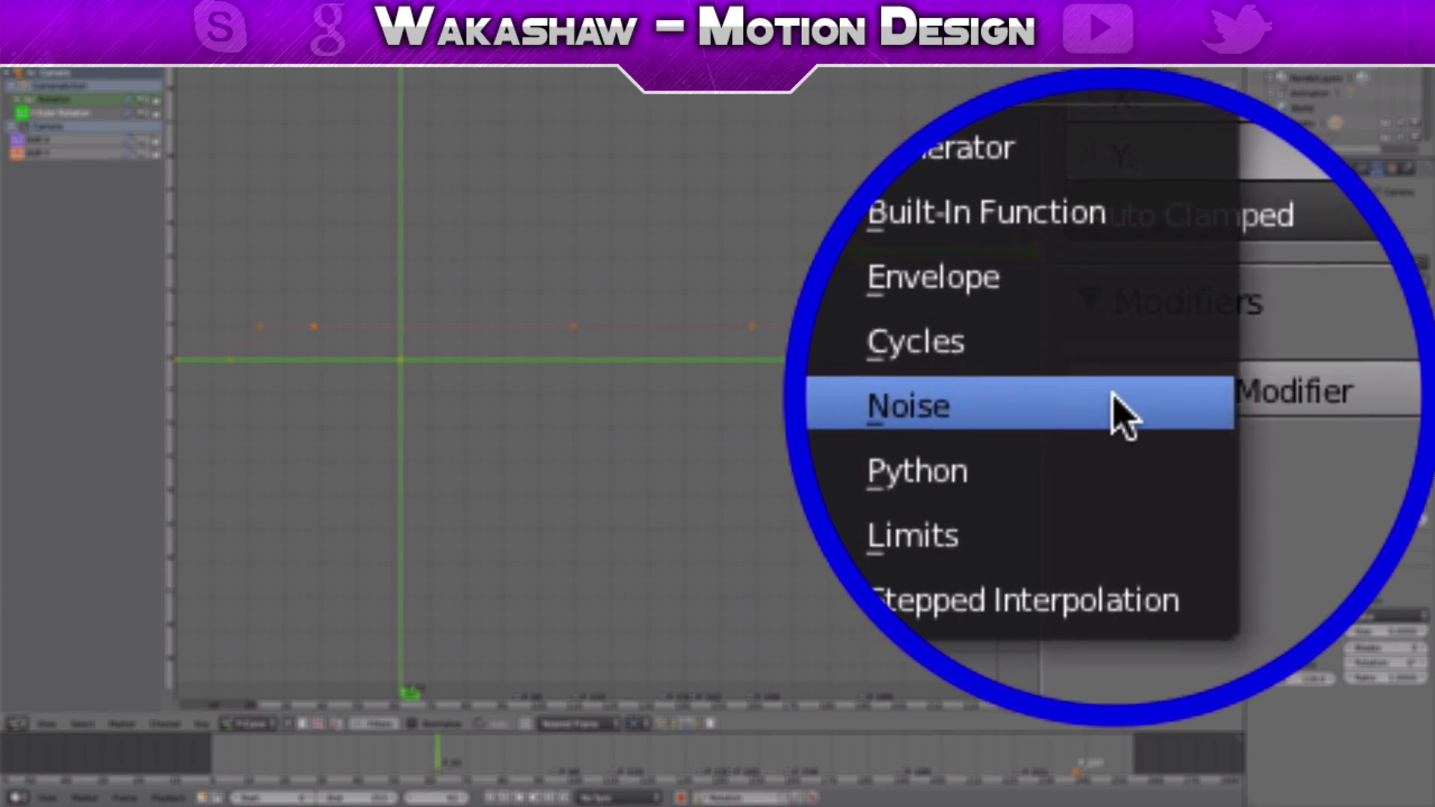
click(1121, 396)
Set the Y Euler Rotation noise modifier's scale to 15 and its strength to 0.15
click(1025, 410)
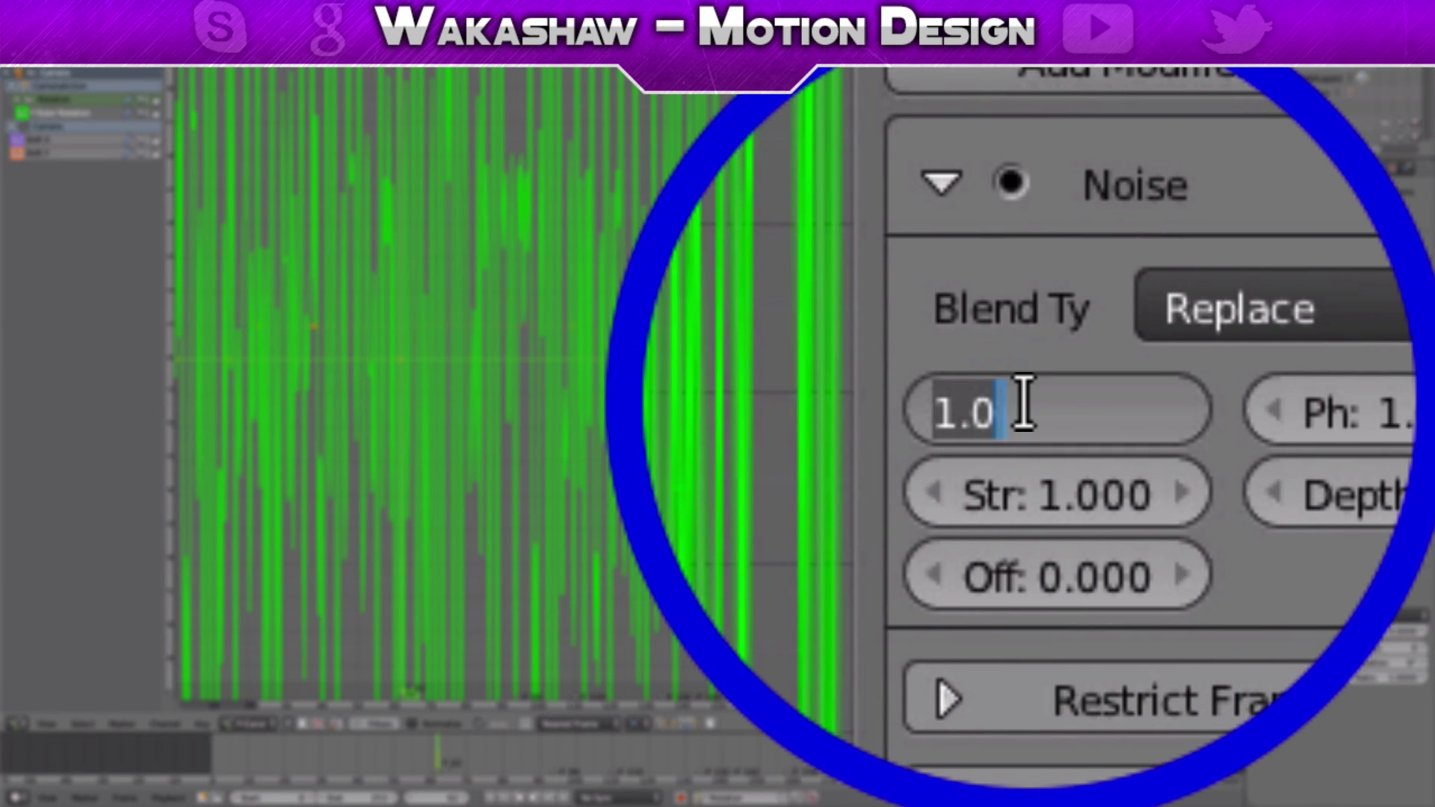
text(15)
key(Return)
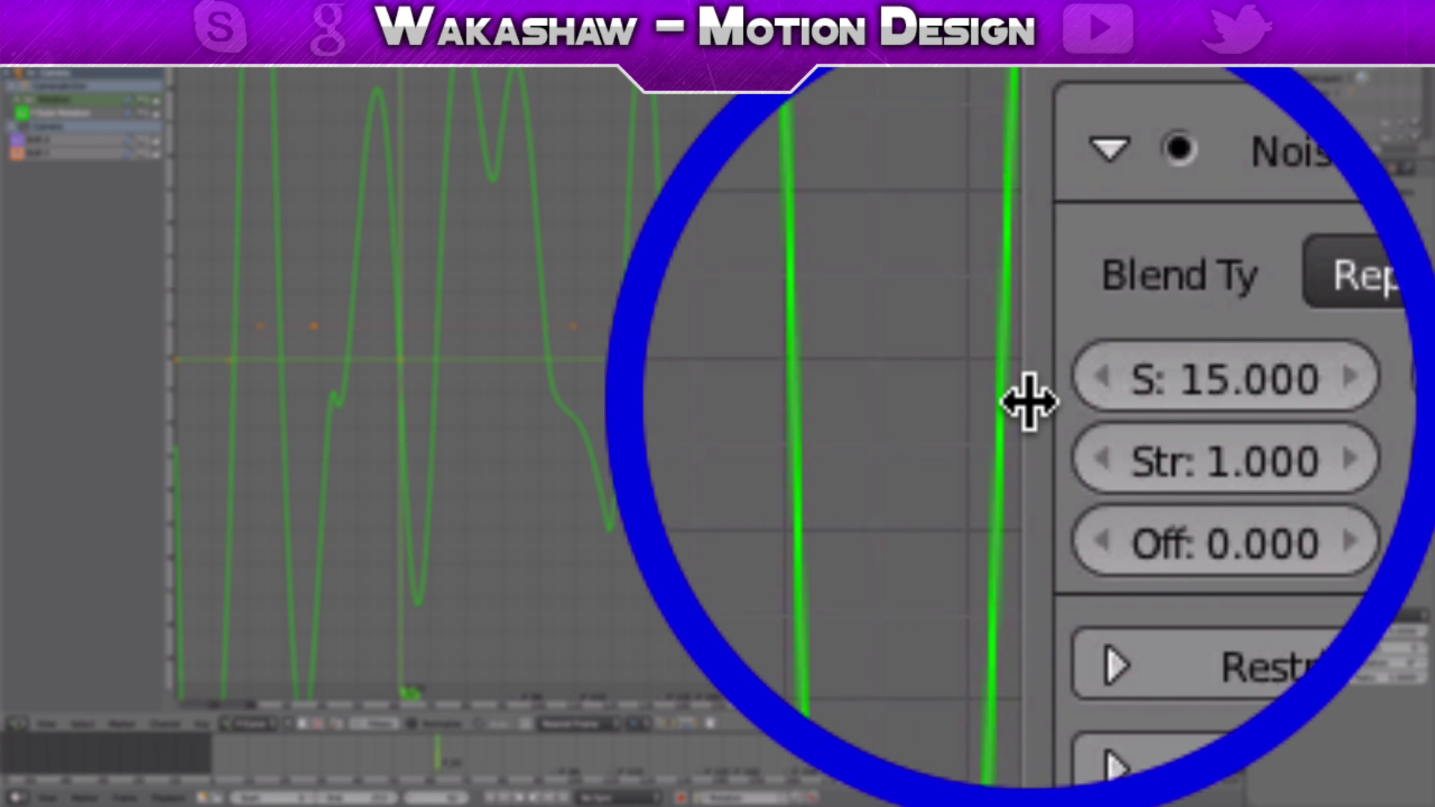
mouse_move(1029, 402)
mouse_down()
mouse_move(965, 400)
mouse_move(1029, 402)
mouse_up()
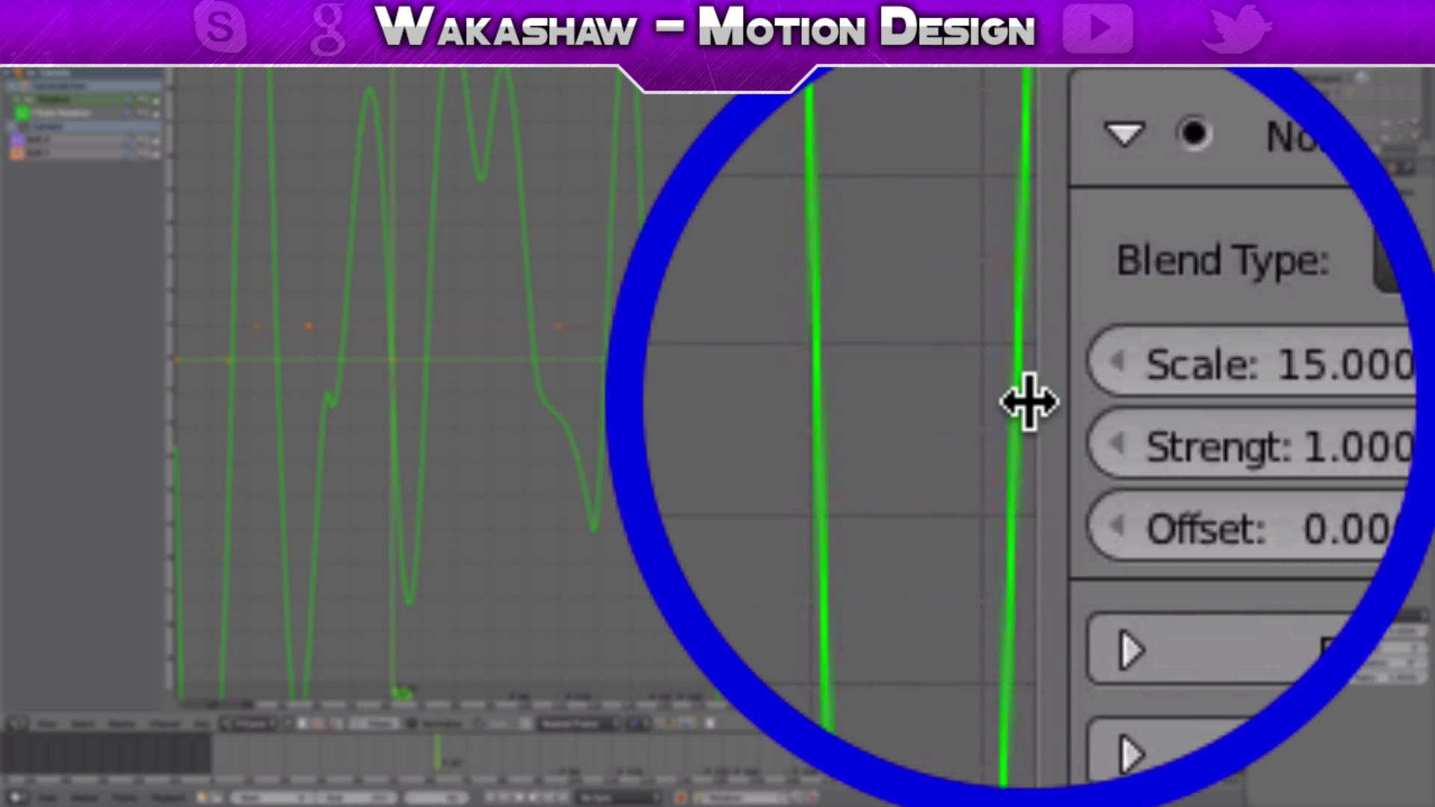
click(1025, 404)
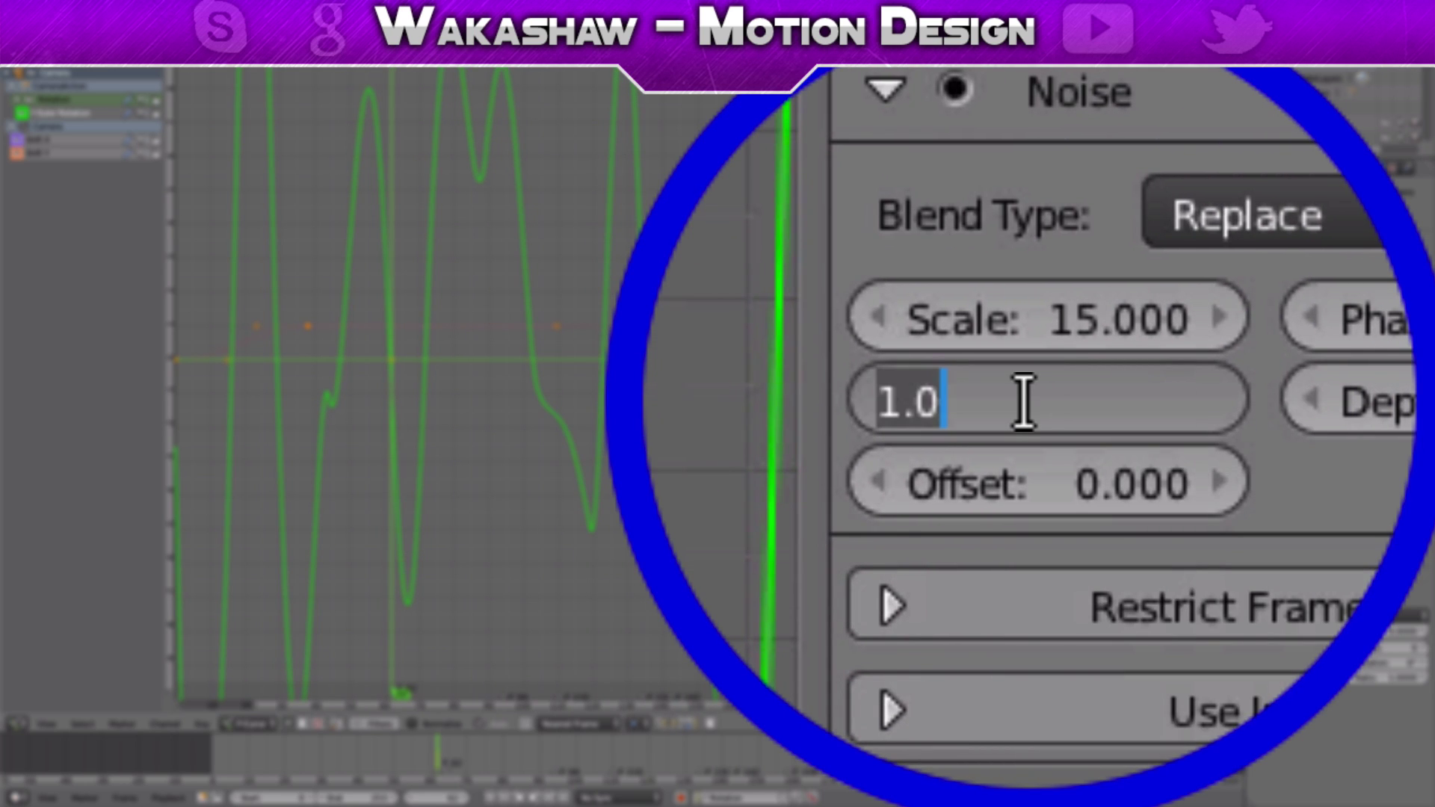
text(0.15)
key(Return)
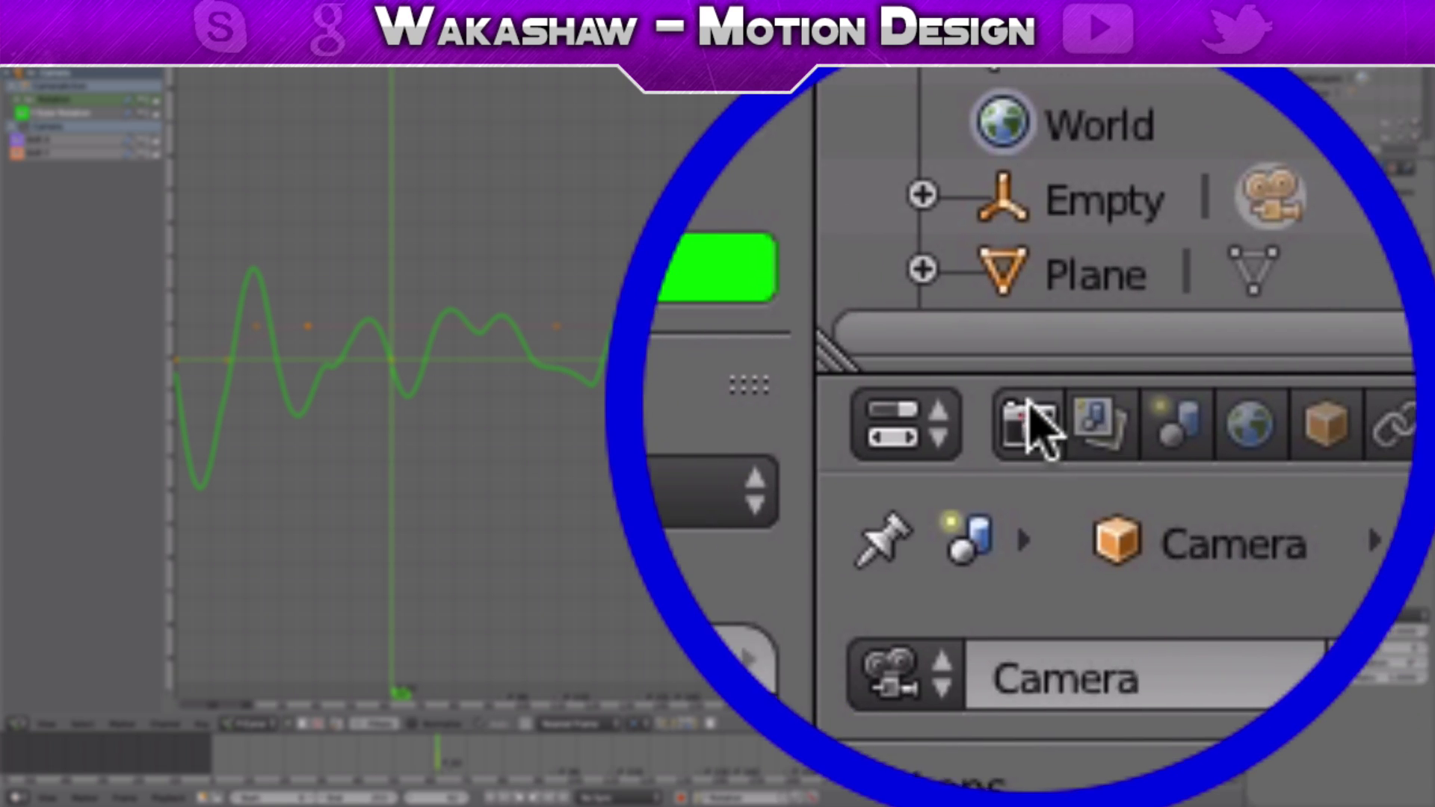
Set the phase of the Y Euler Rotation noise modifier to 100
click(1032, 403)
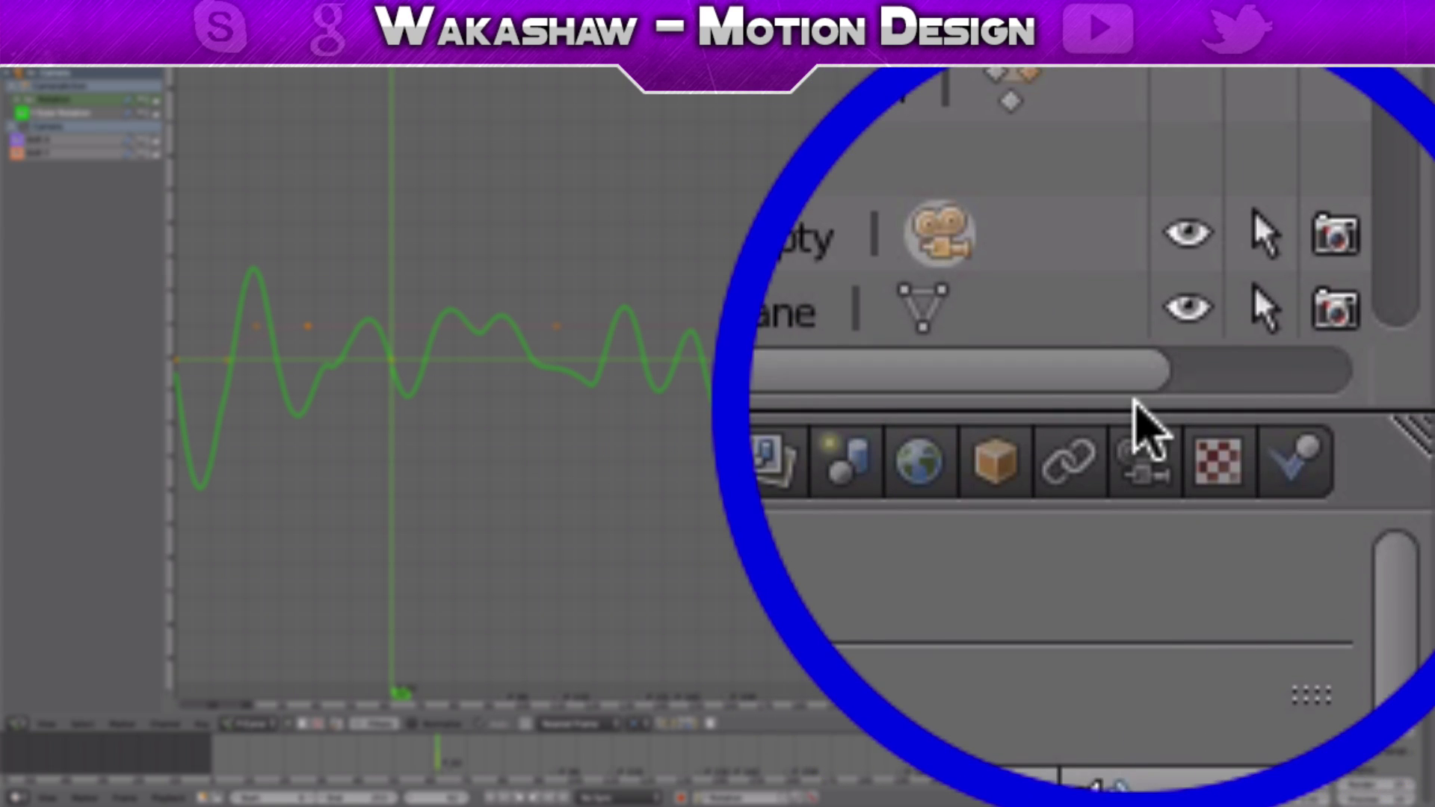
click(1136, 404)
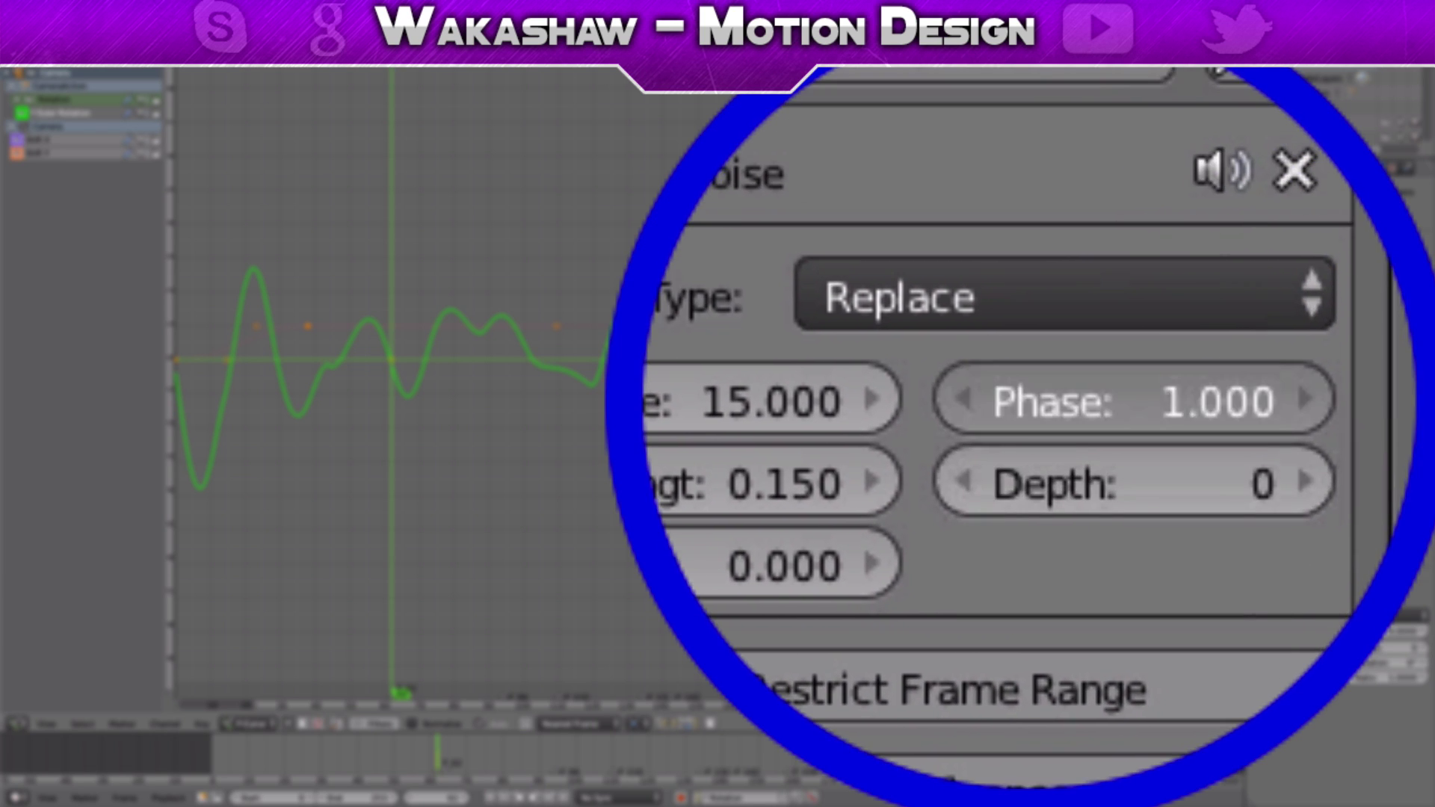
click(1121, 402)
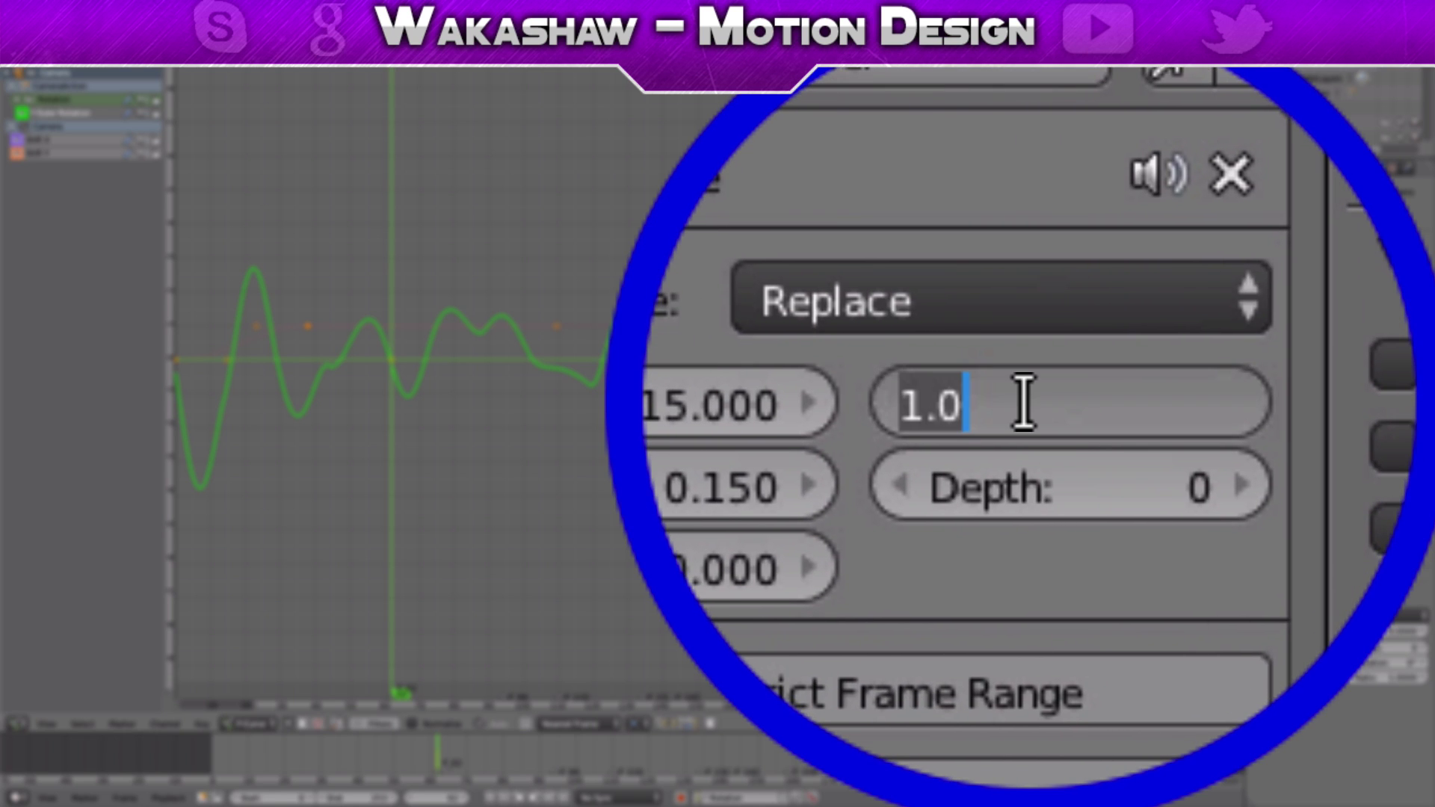
text(100)
key(Return)
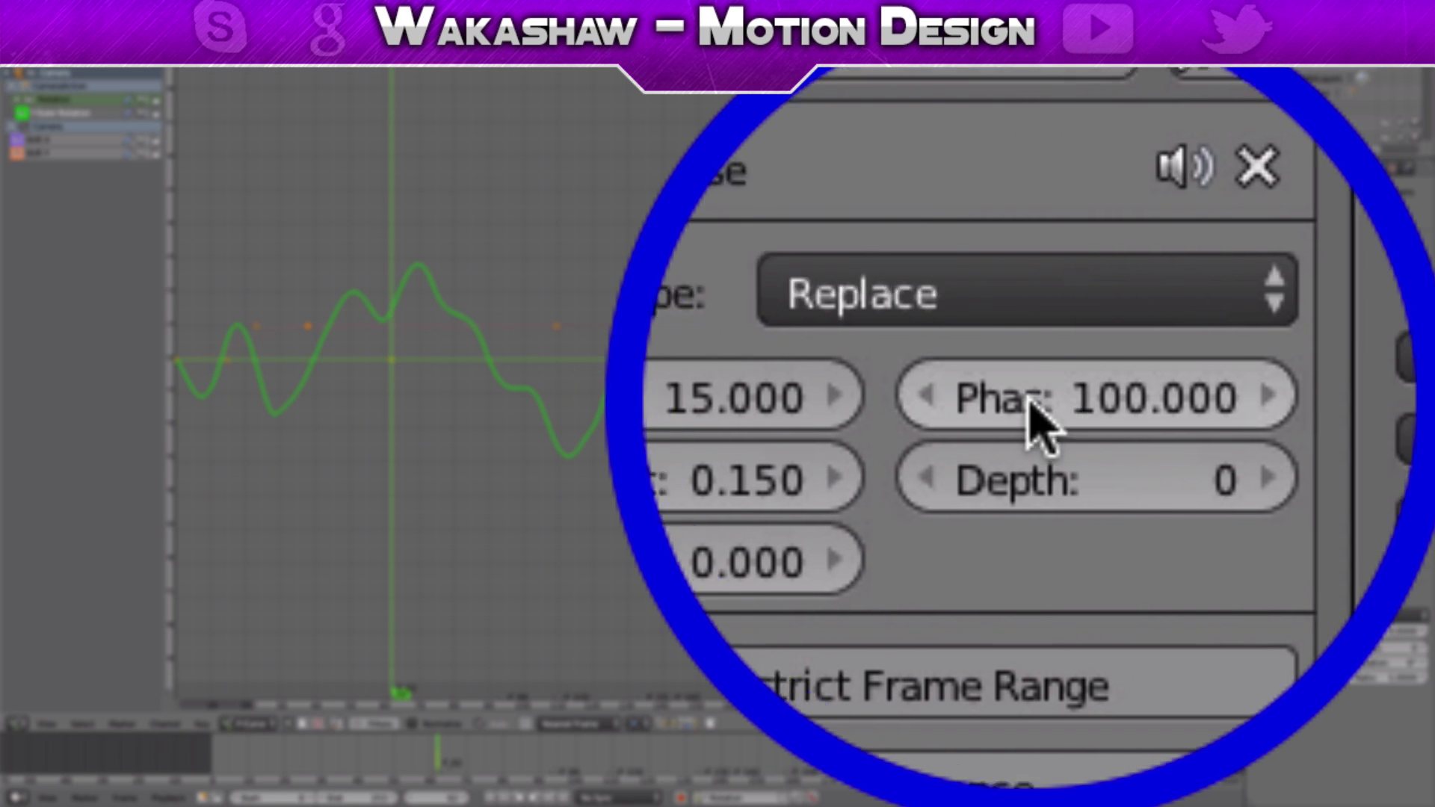
Restrict the Y Euler Rotation noise to a frame range starting at 60 and ending at 500
scroll(498, 396, down, 3)
scroll(501, 396, up, 10)
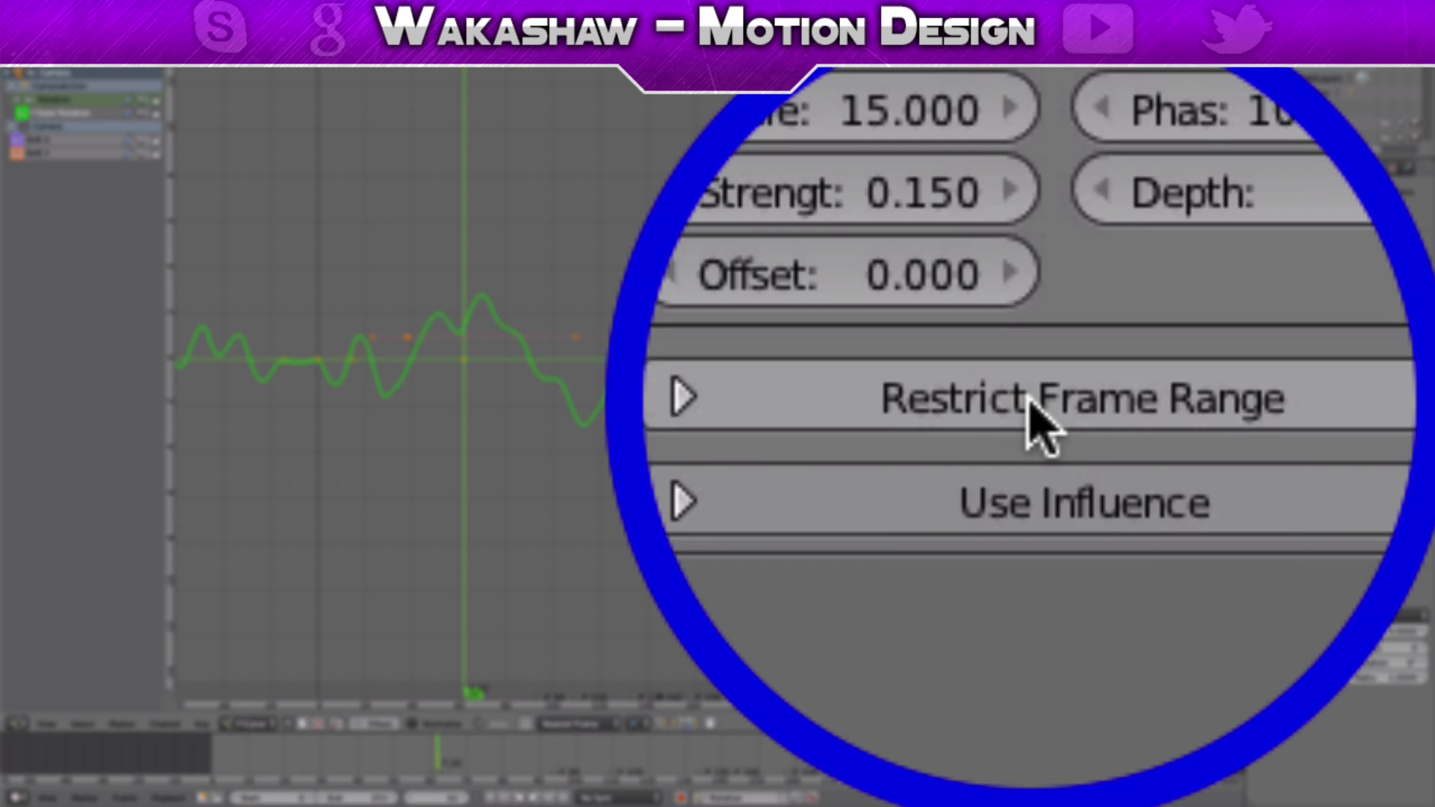
click(1142, 524)
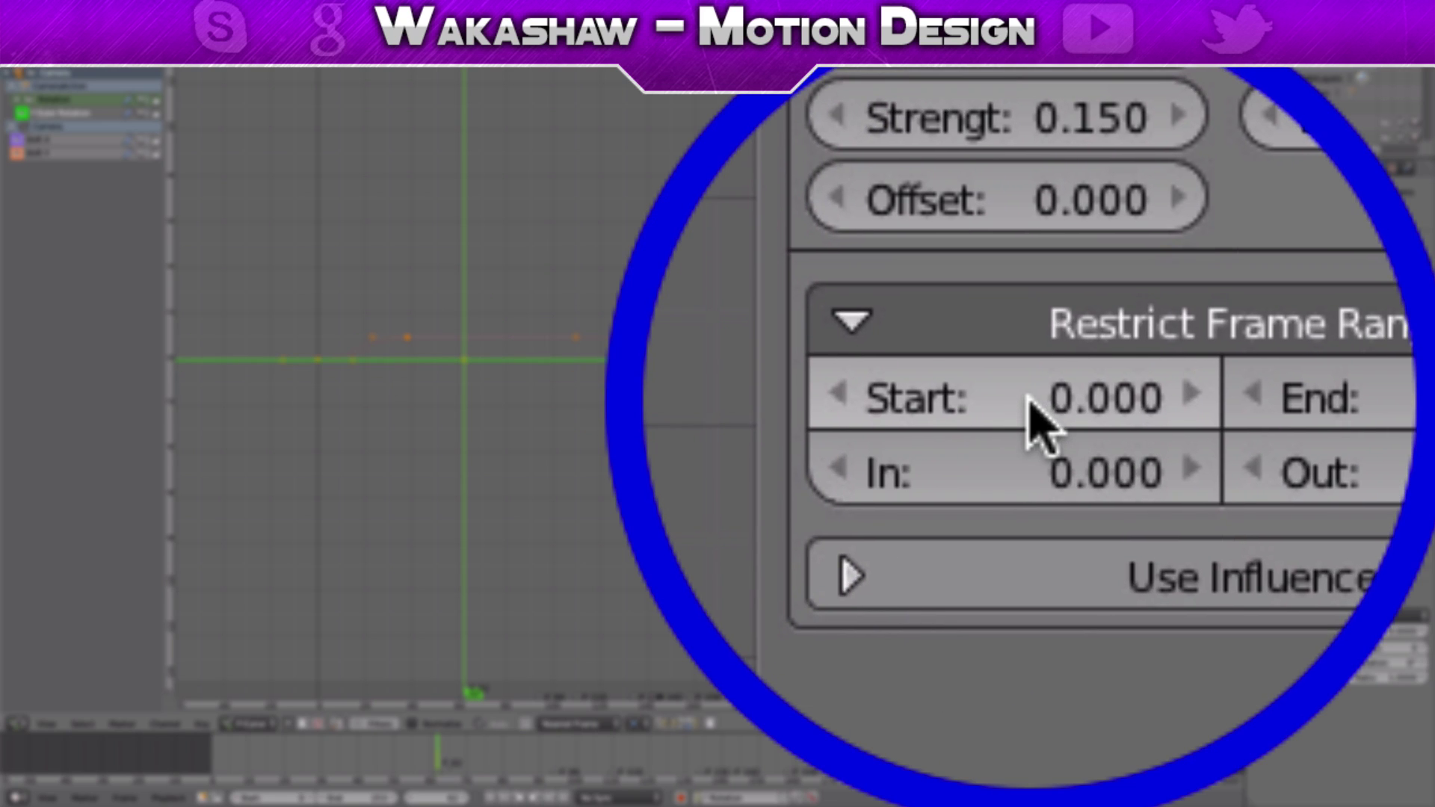
click(1029, 401)
text(60)
key(Return)
click(1024, 411)
text(50)
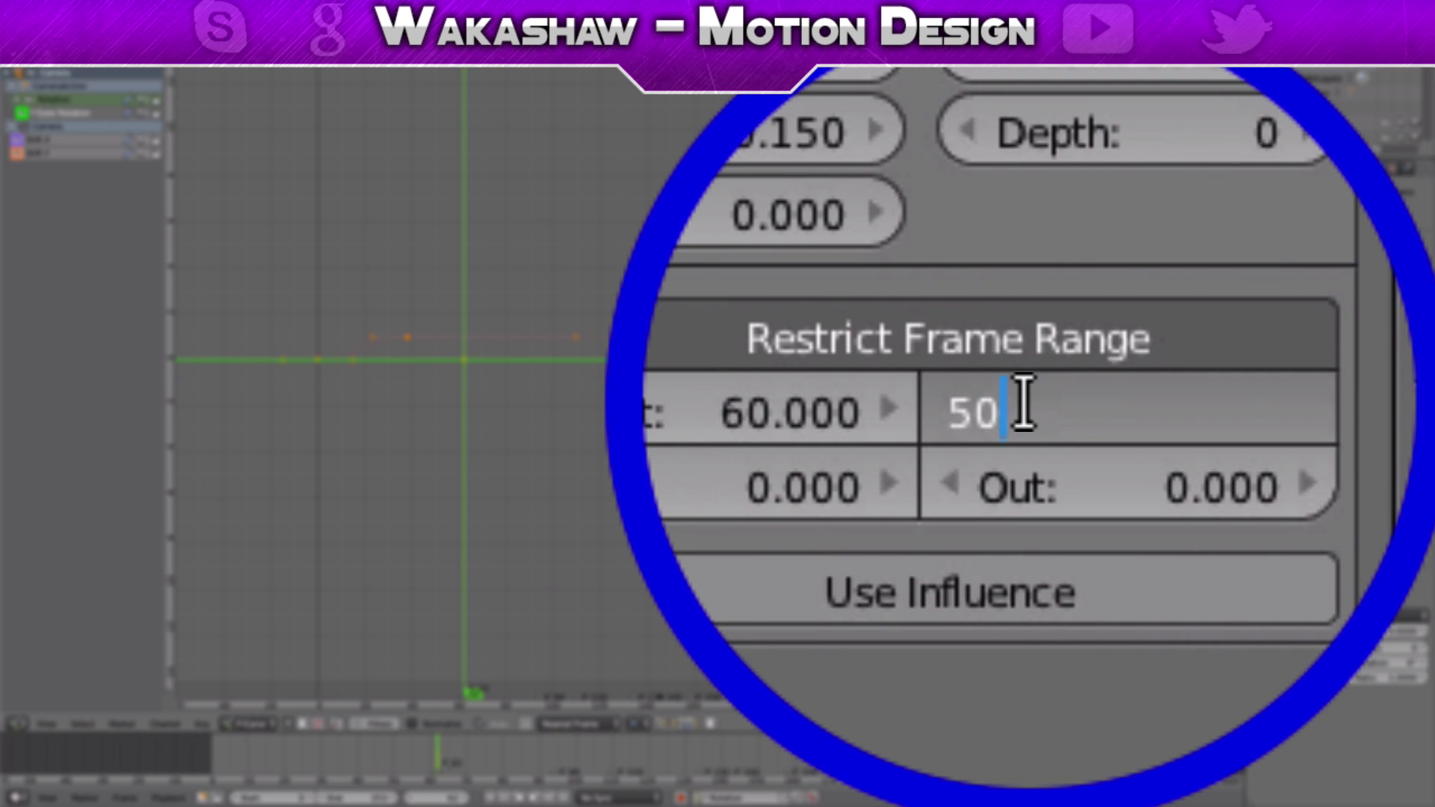
text(0)
key(Return)
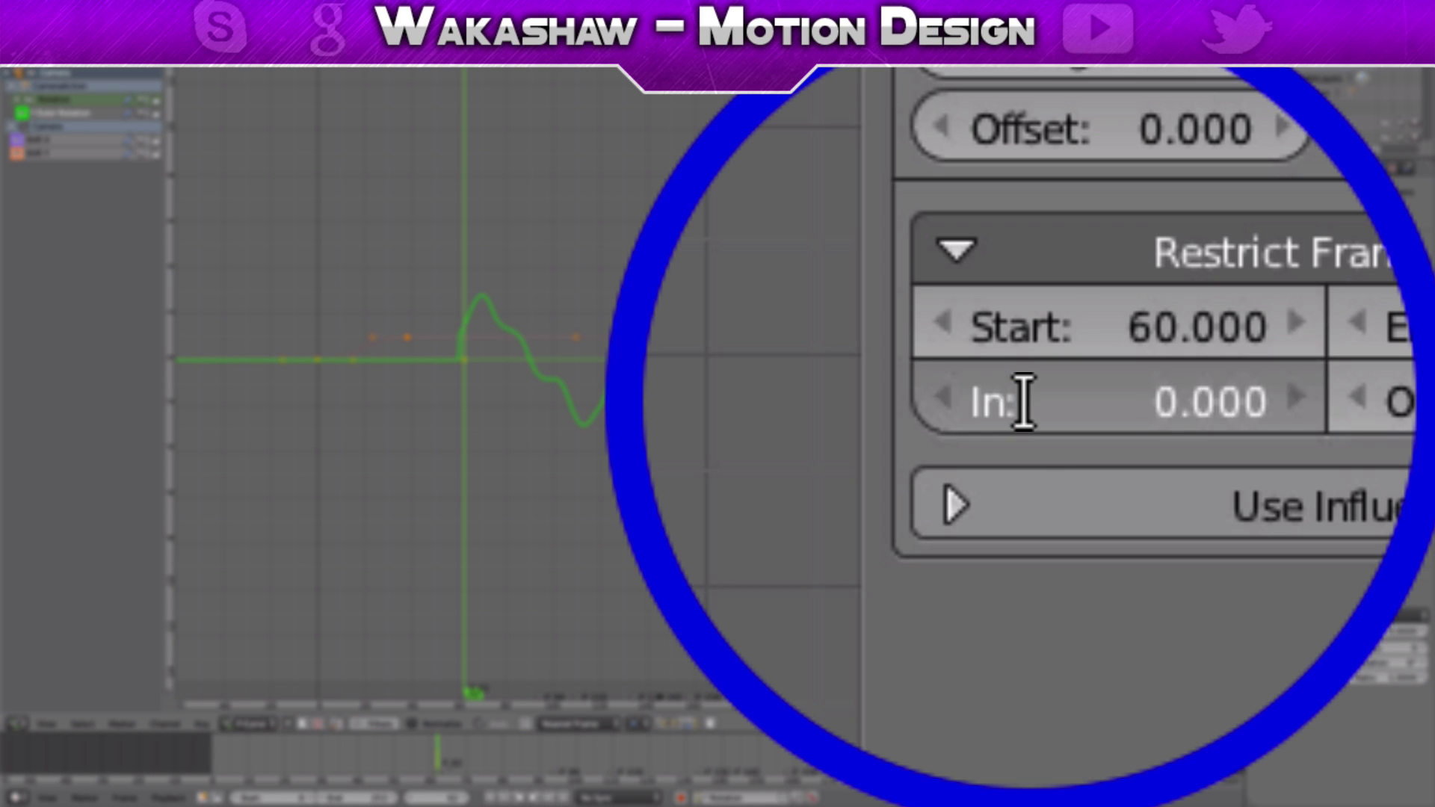
Set the In value of the Y Euler Rotation noise's restricted frame range to 10
click(1024, 403)
text(10)
key(Return)
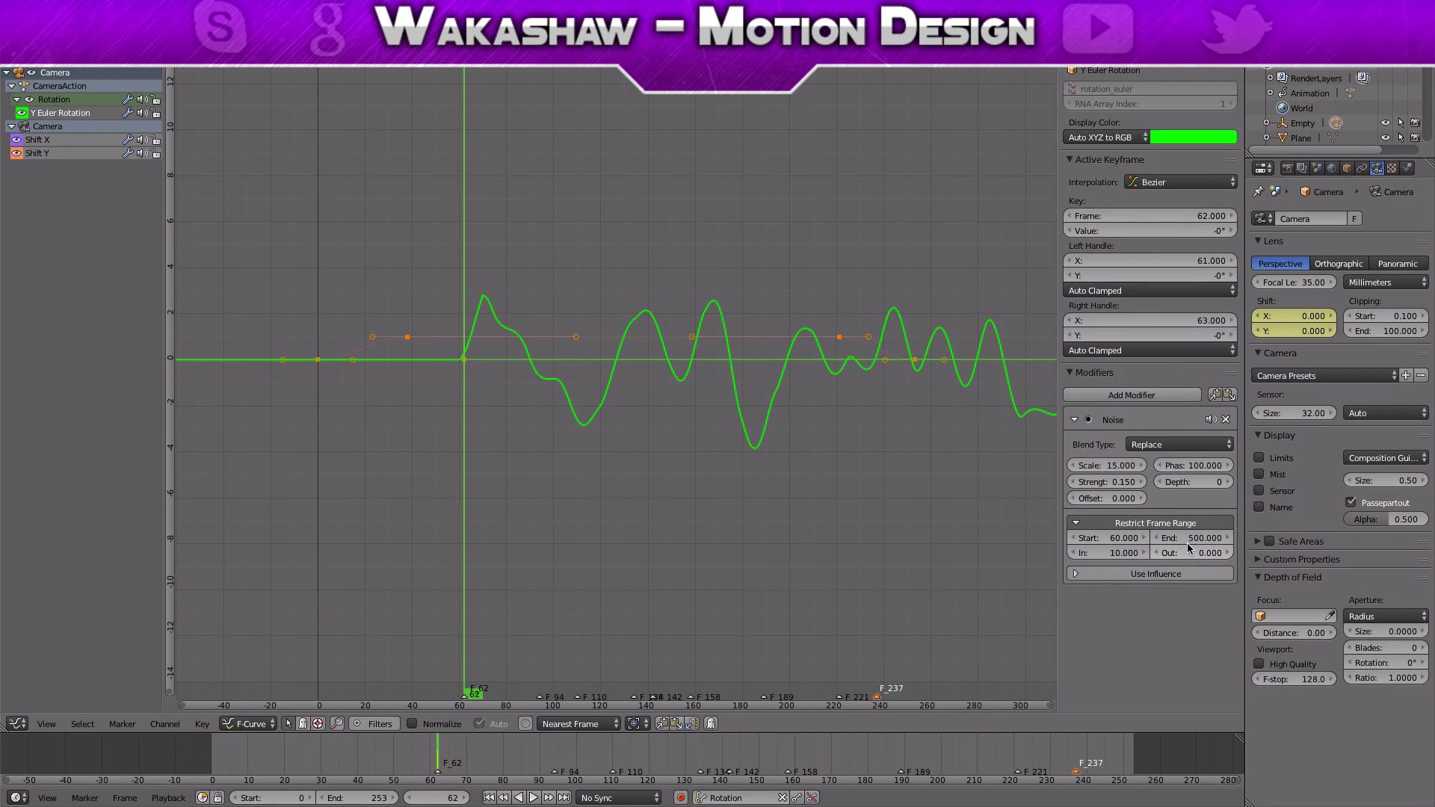
Add a Noise modifier to the camera's Shift X curve
click(56, 141)
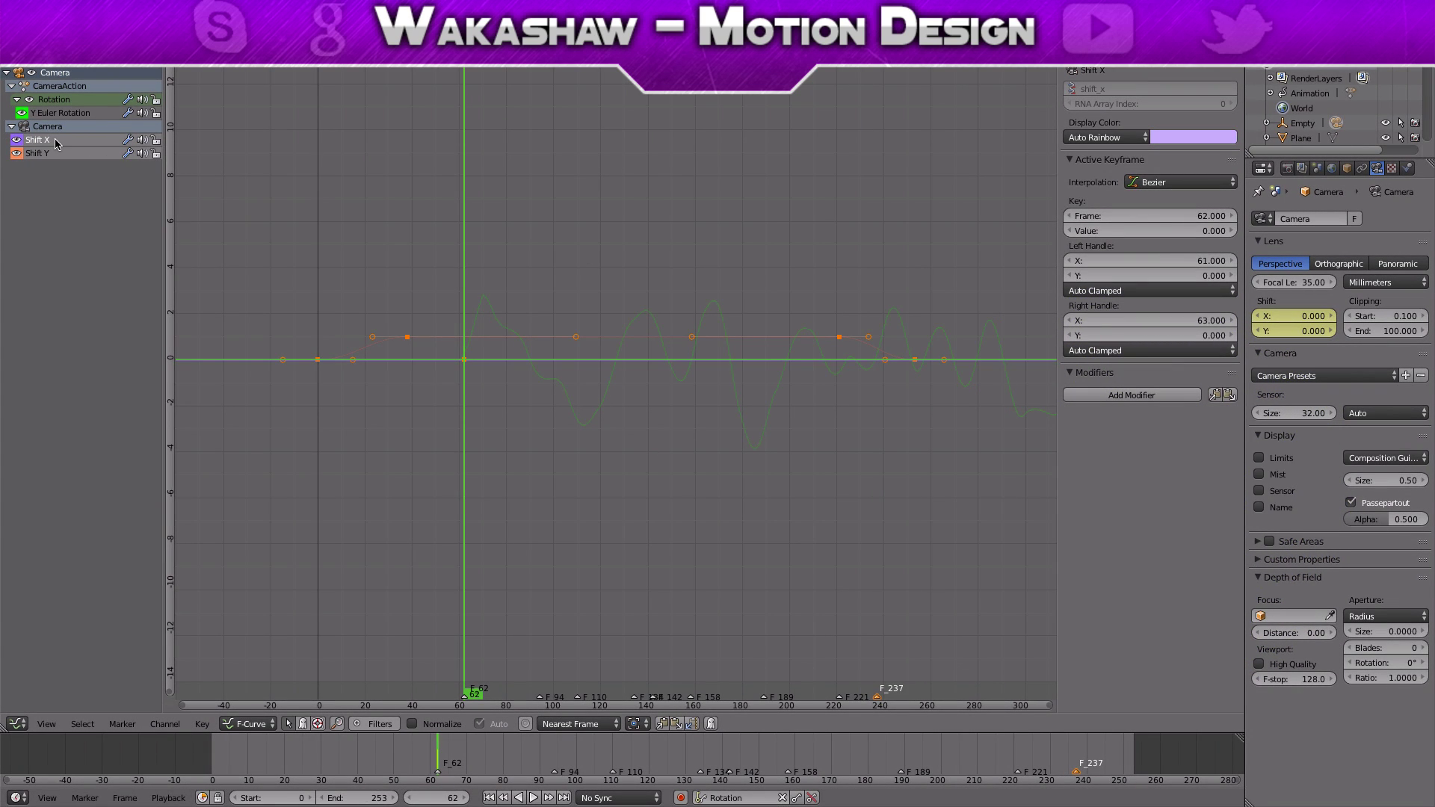
click(1139, 404)
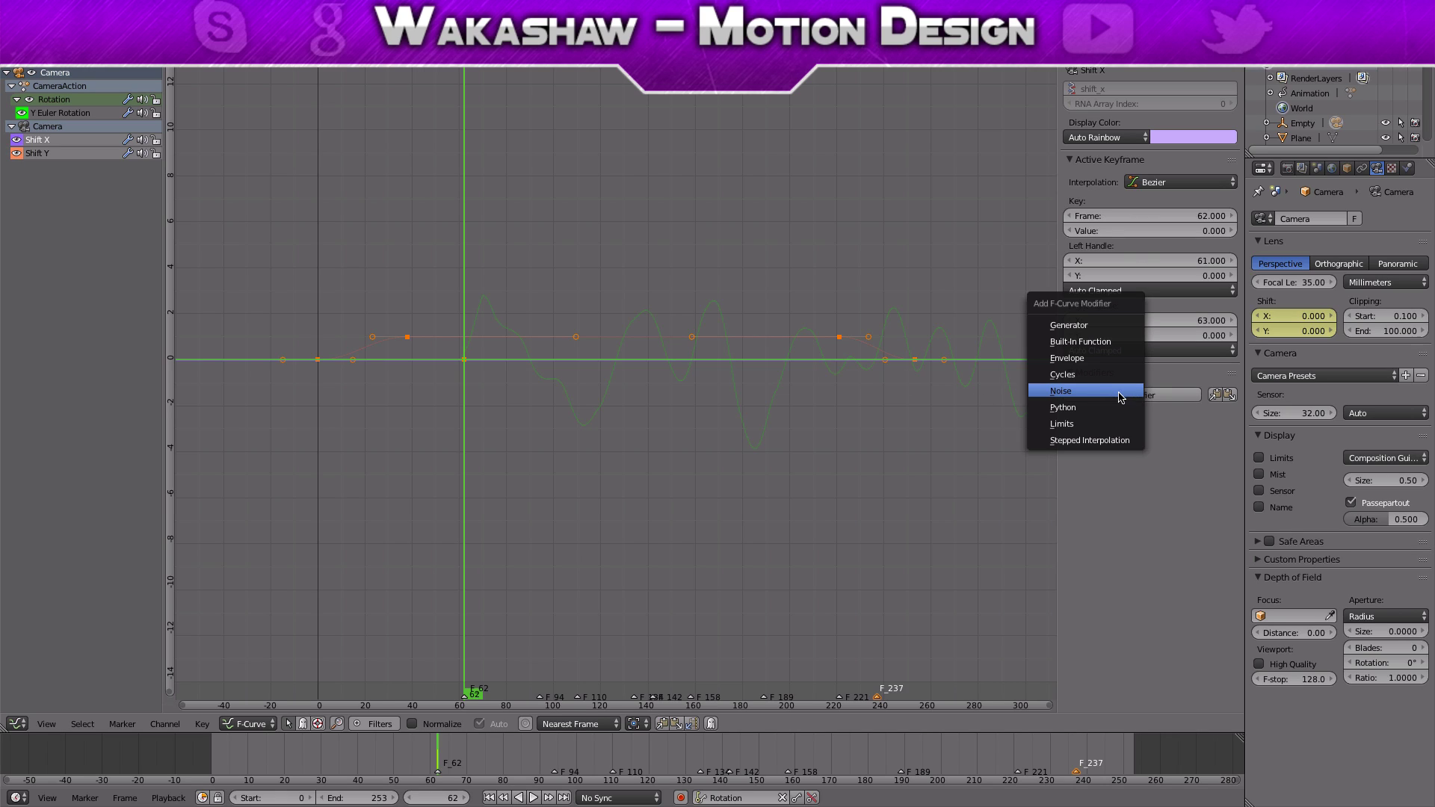
key(Escape)
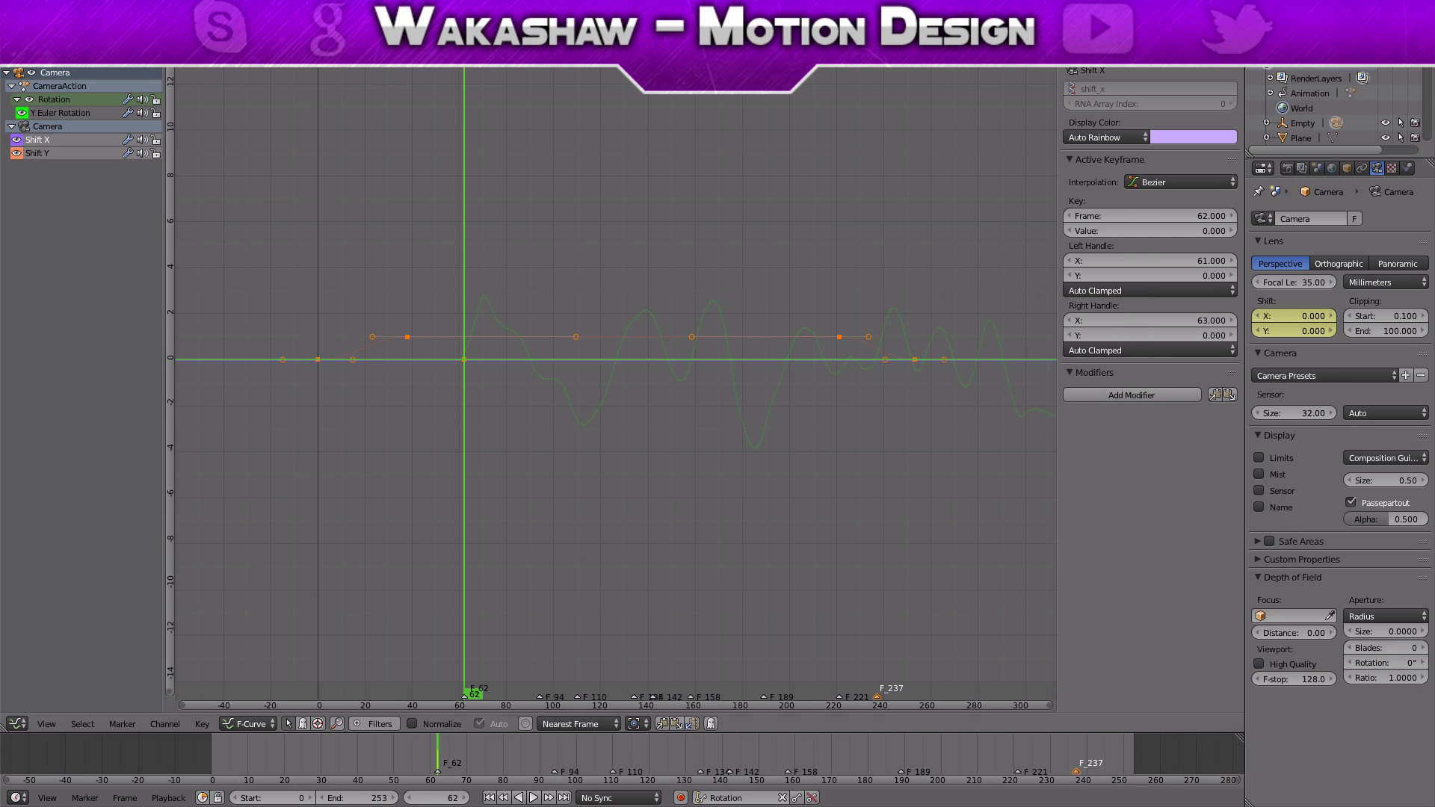
click(1131, 395)
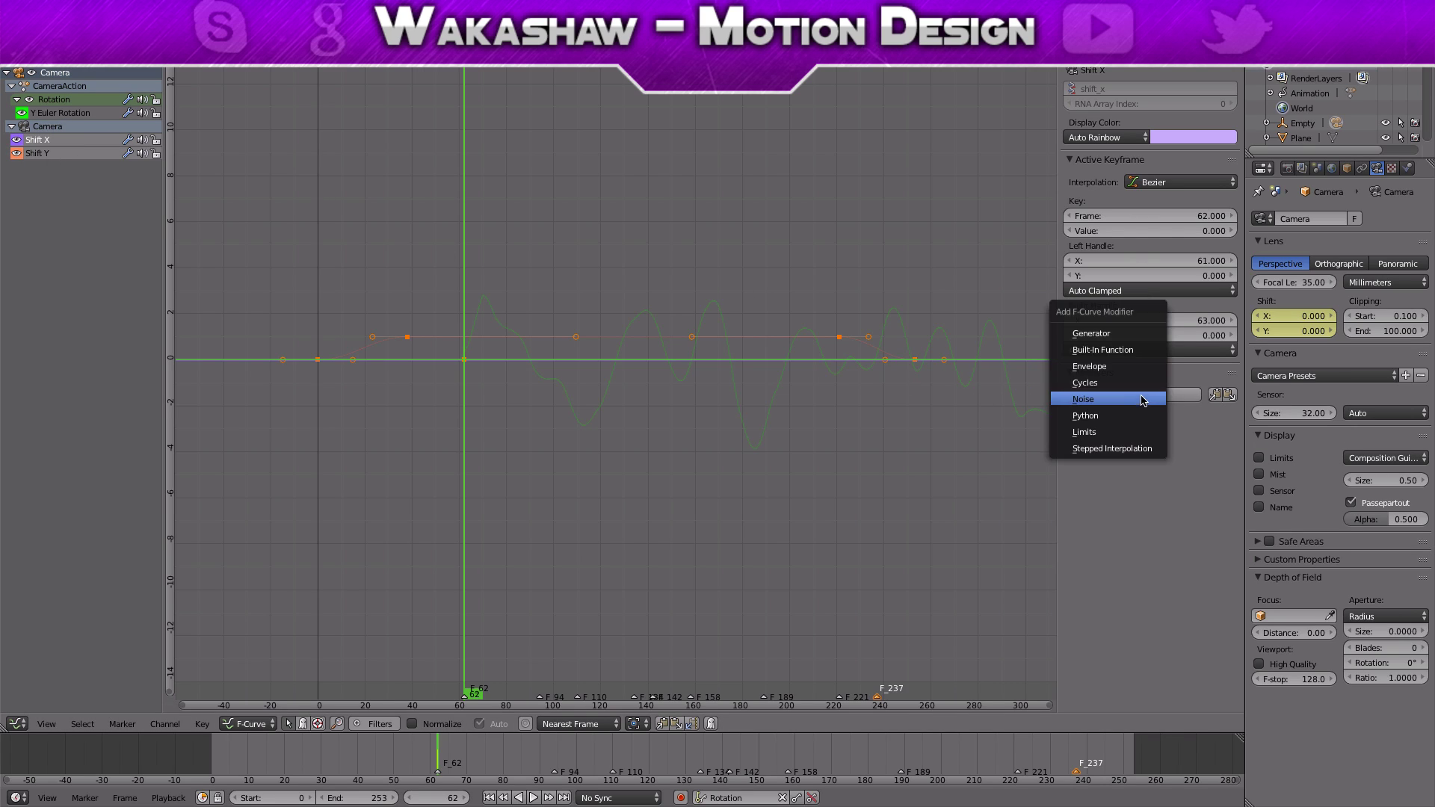
click(1099, 394)
Set the Shift X noise modifier's scale to 15, strength to 0.15 and phase to 300
click(1107, 466)
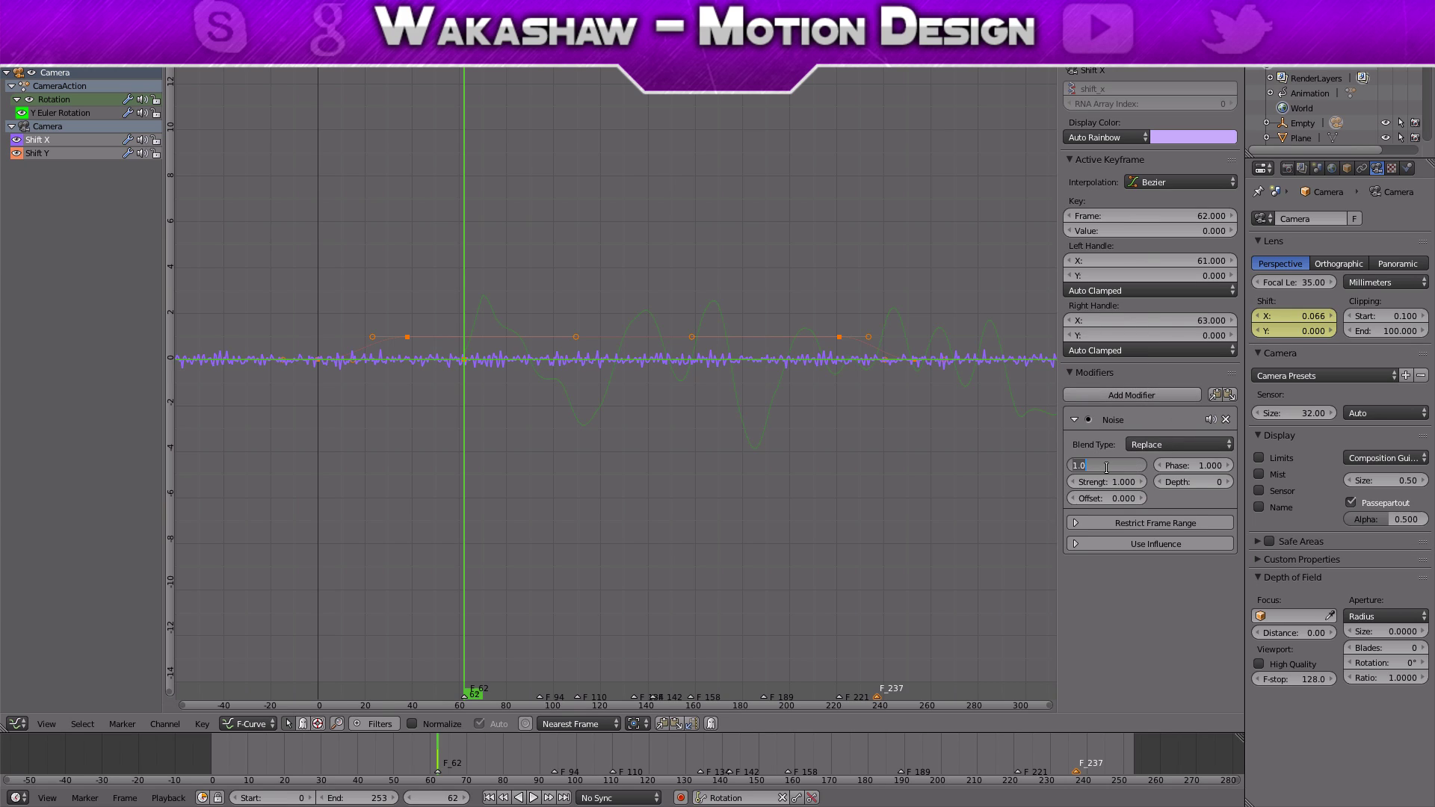
text(15)
key(Tab)
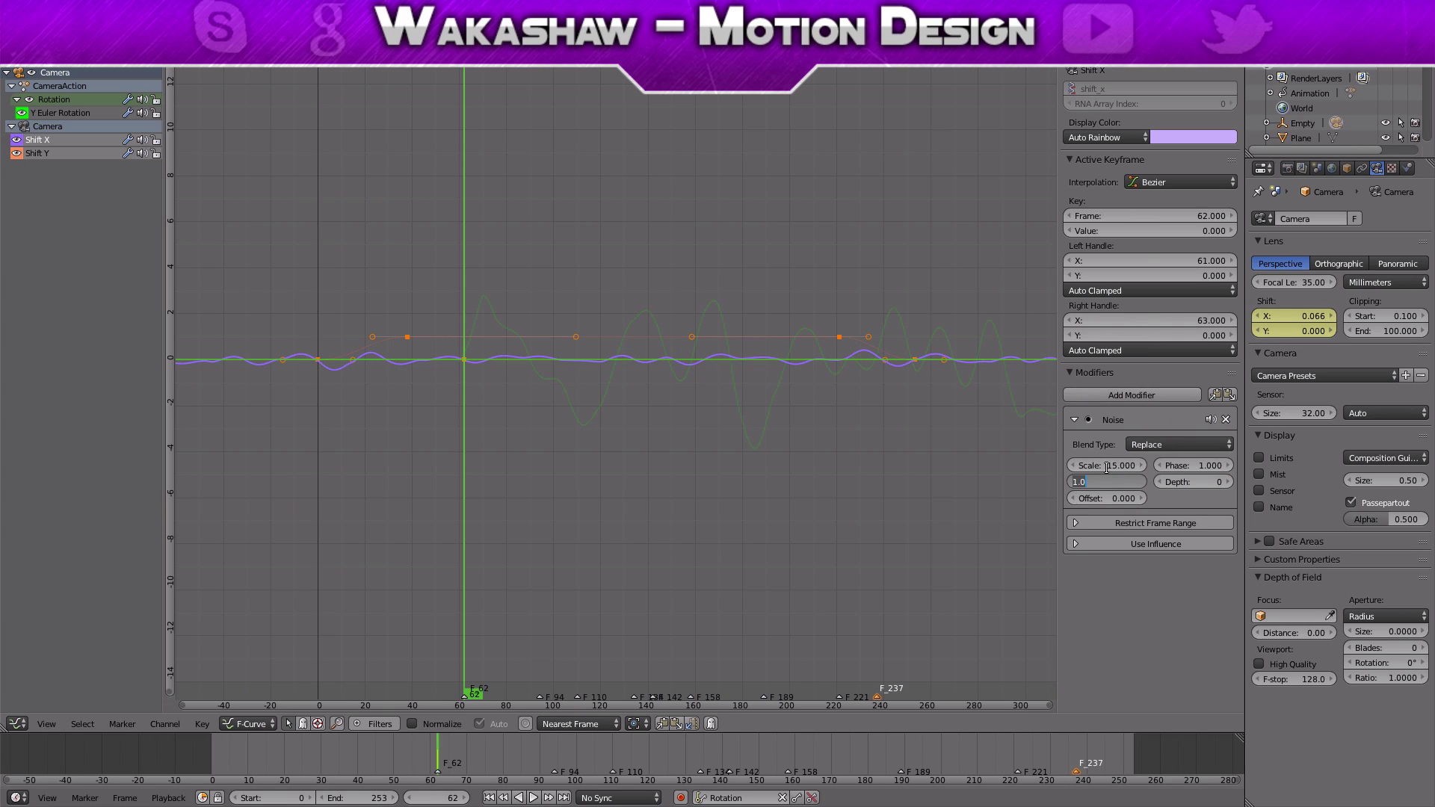
key(Tab)
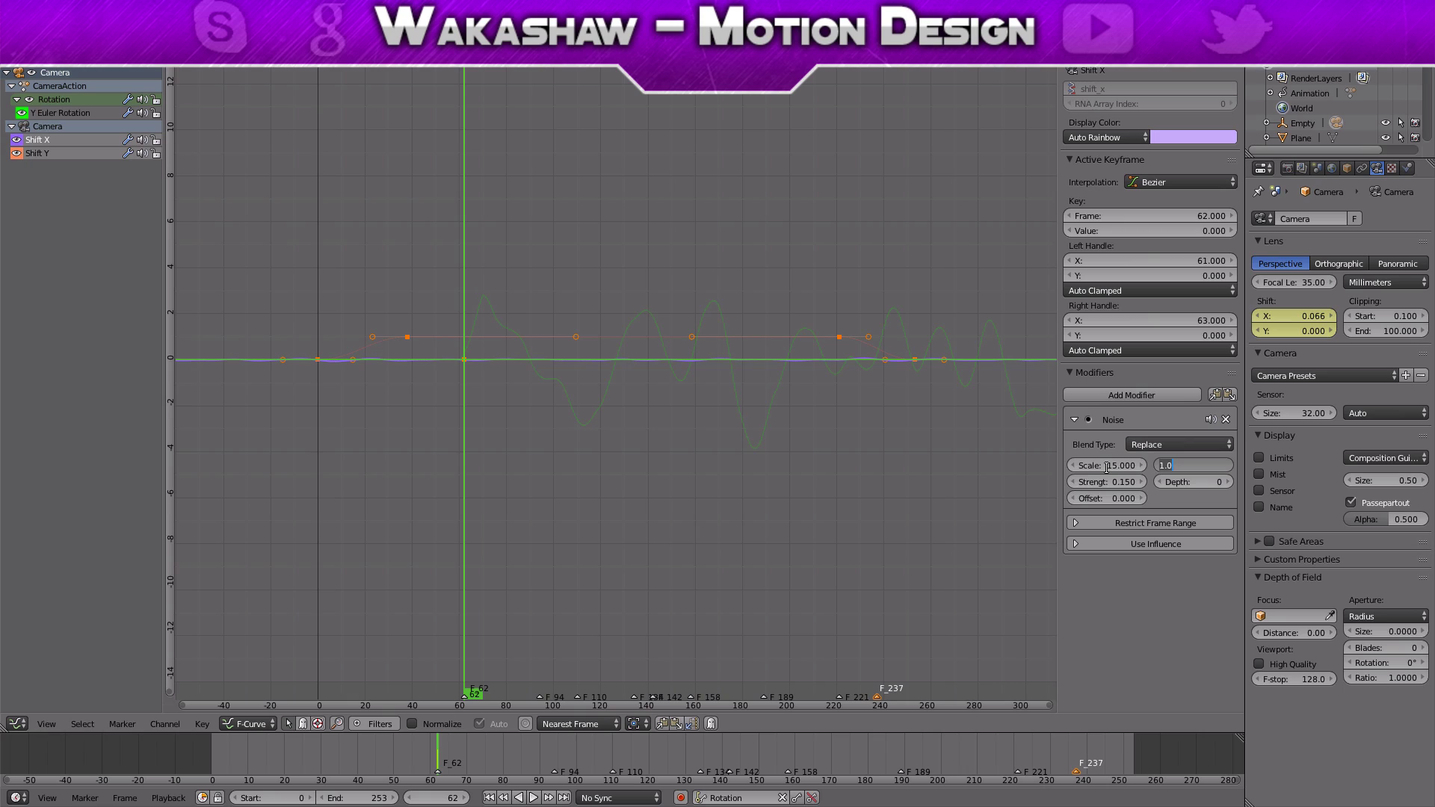
text(300)
key(Return)
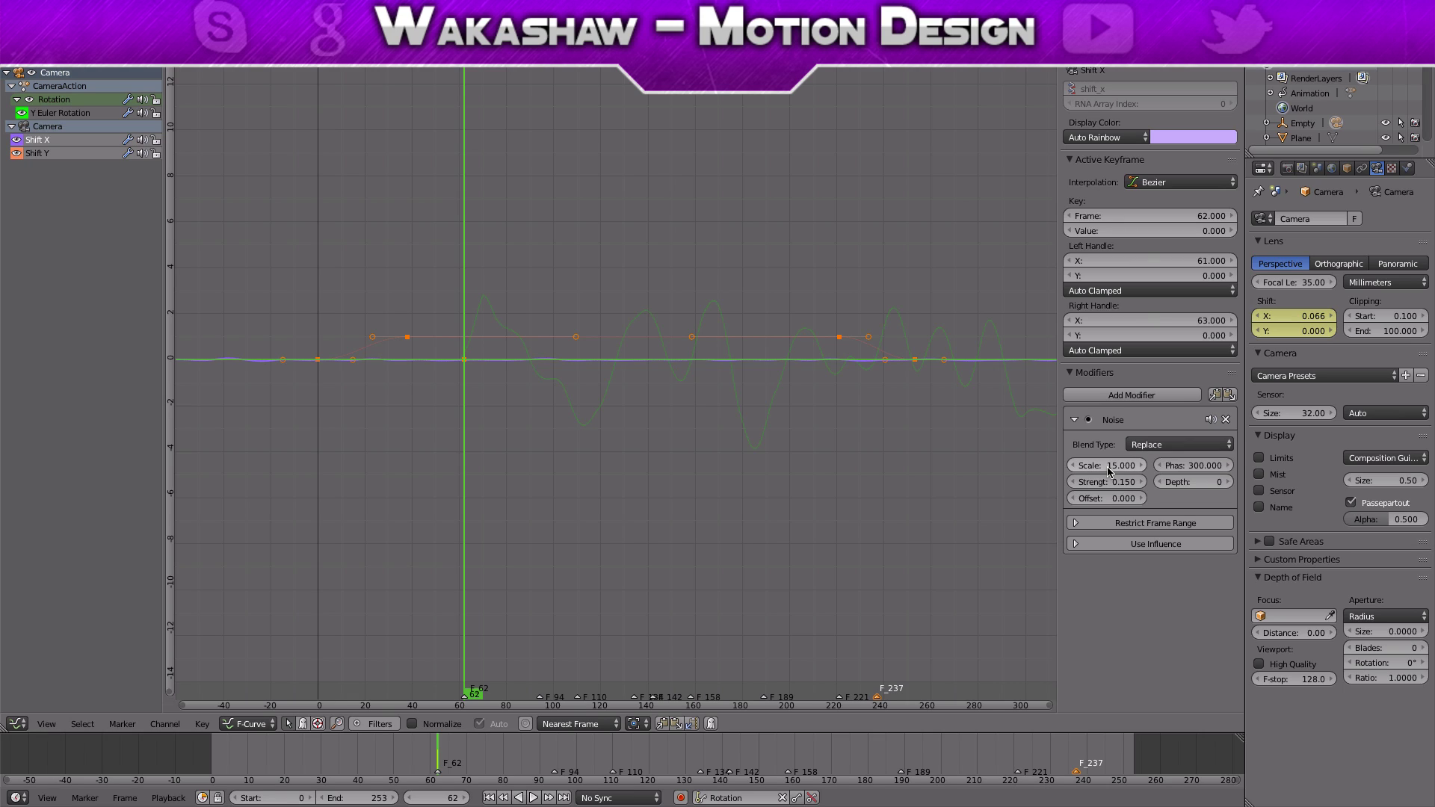
Restrict the Shift X noise to a frame range from 60 to 500 with an In value of 10
click(1116, 523)
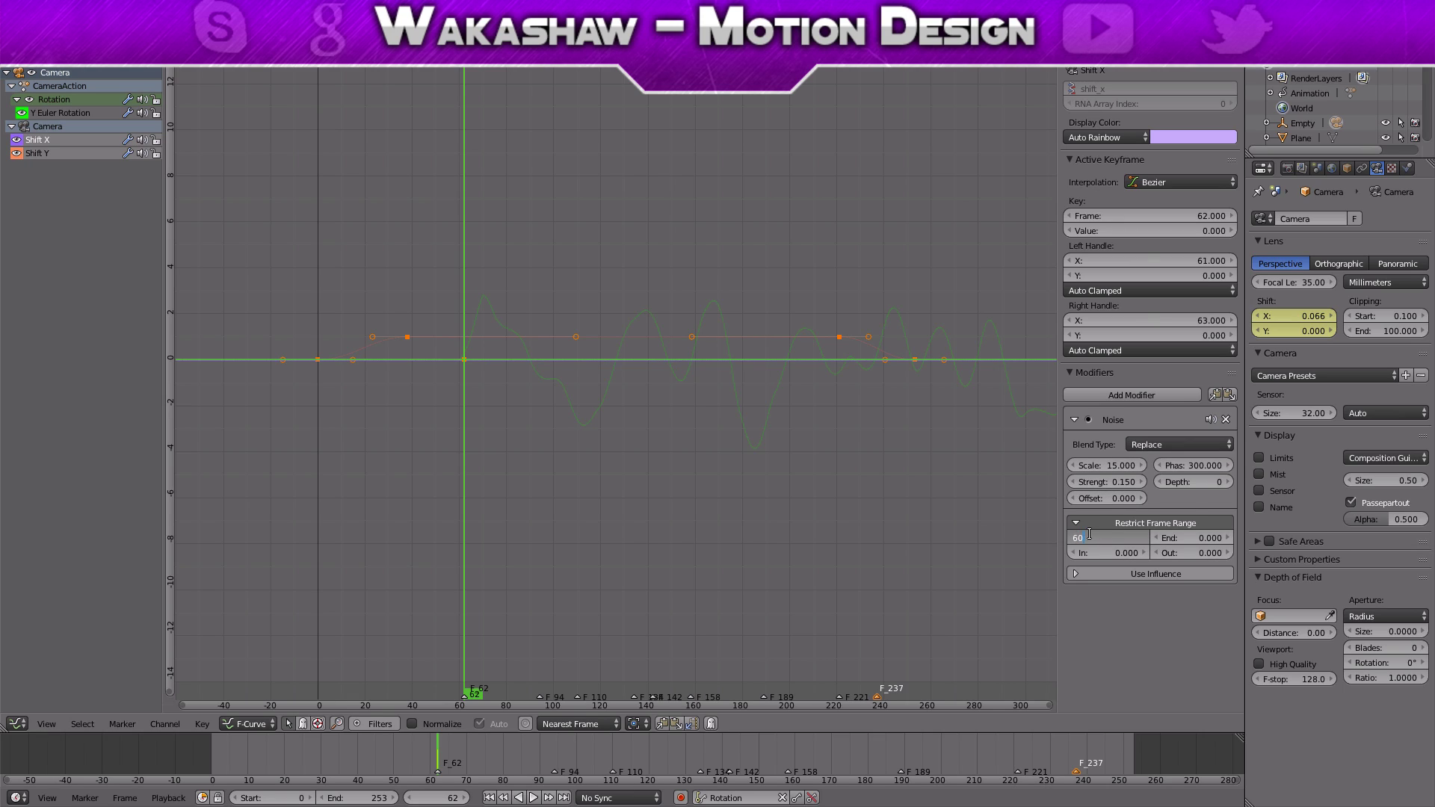
click(1089, 533)
text(60)
key(Tab)
text(500)
key(Return)
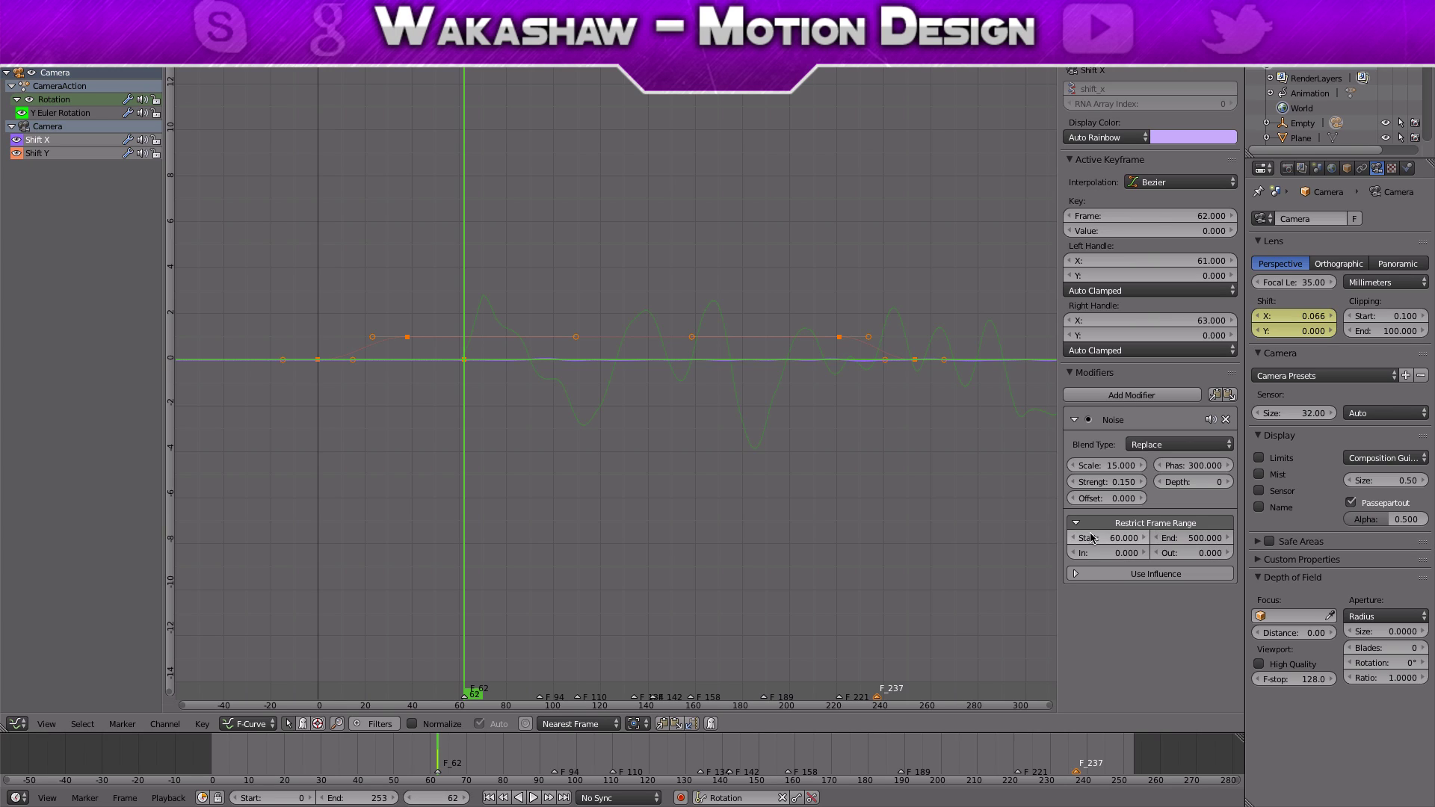
key(Return)
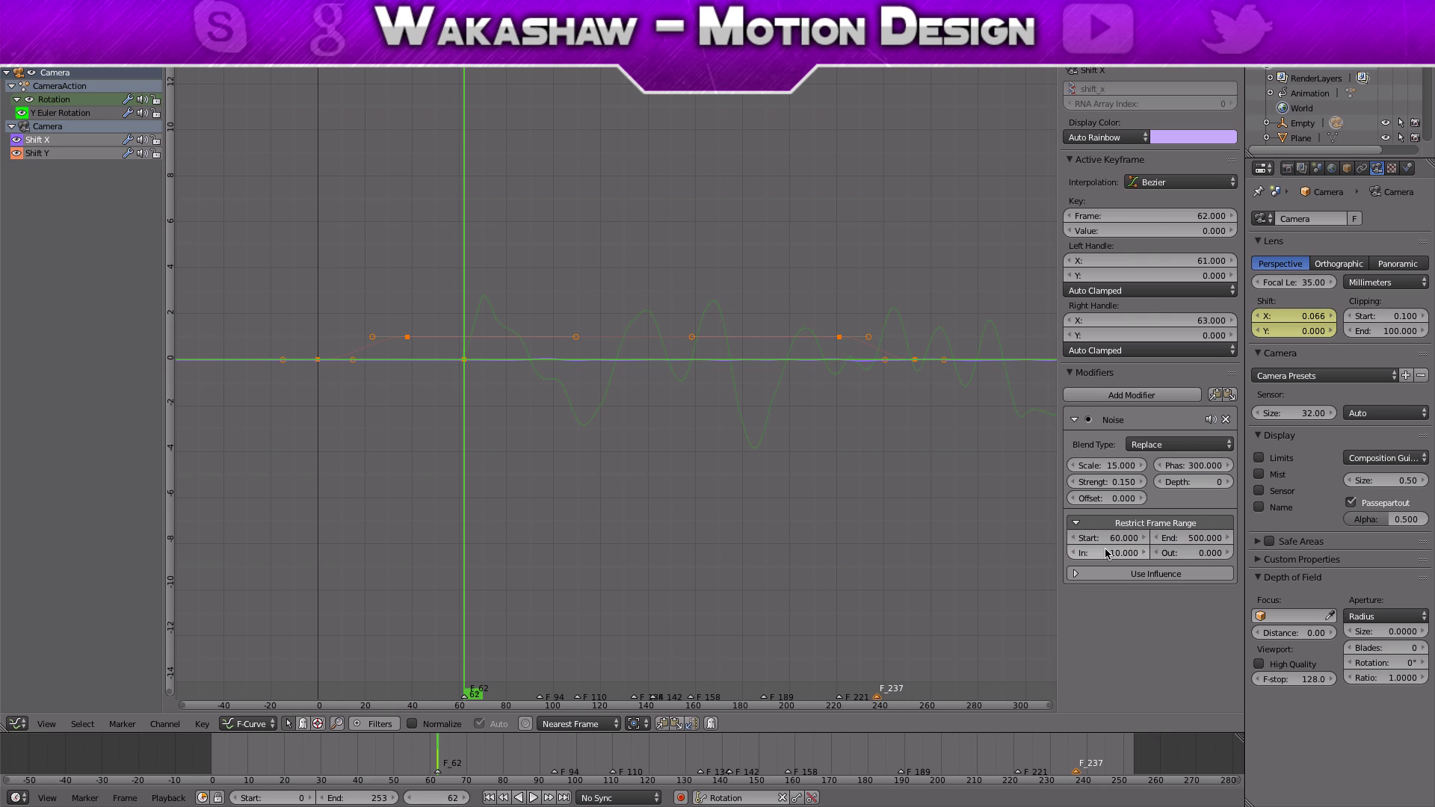
Add a Noise modifier to the Shift Y curve with scale 15, strength 0.15 and phase 500
click(93, 156)
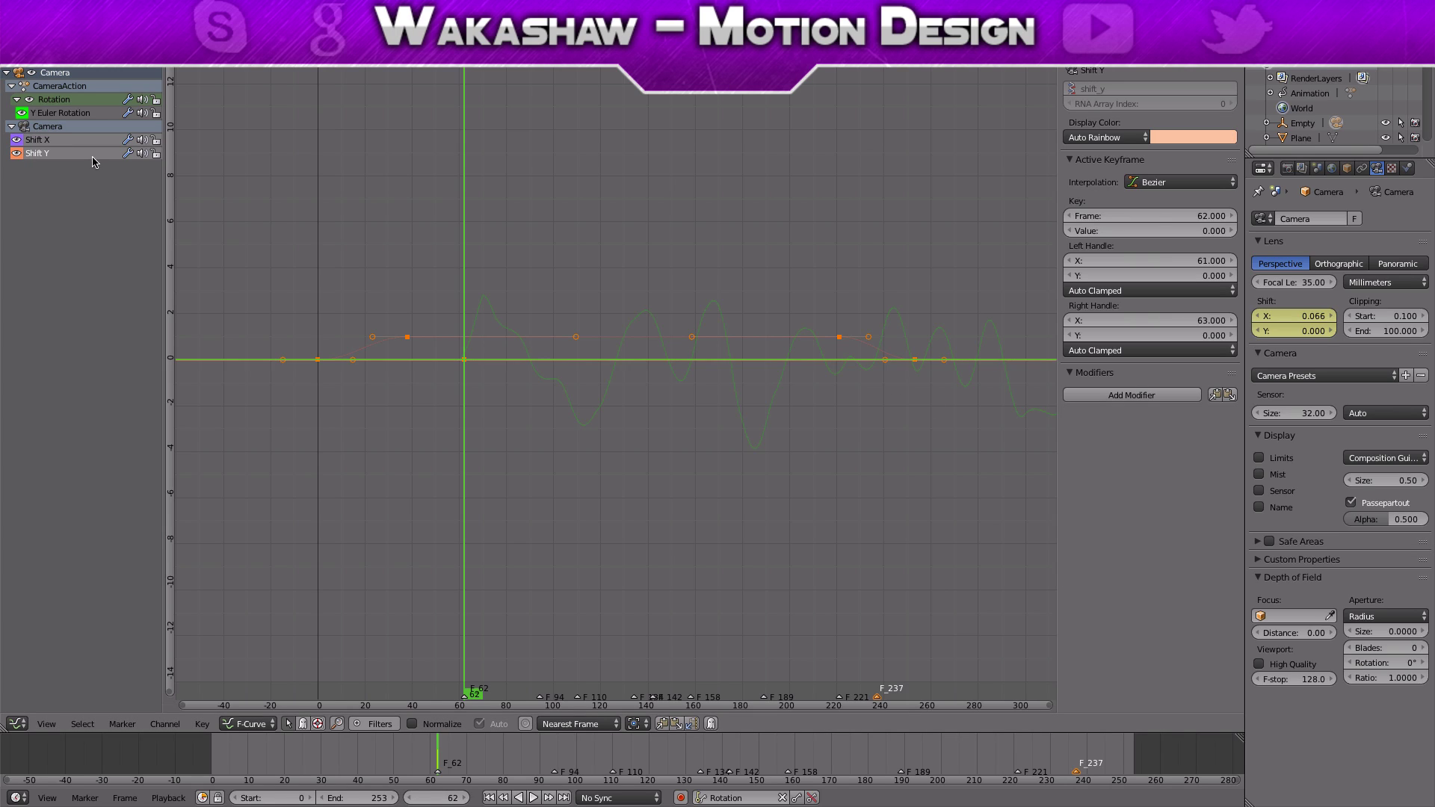
click(1130, 396)
click(1109, 394)
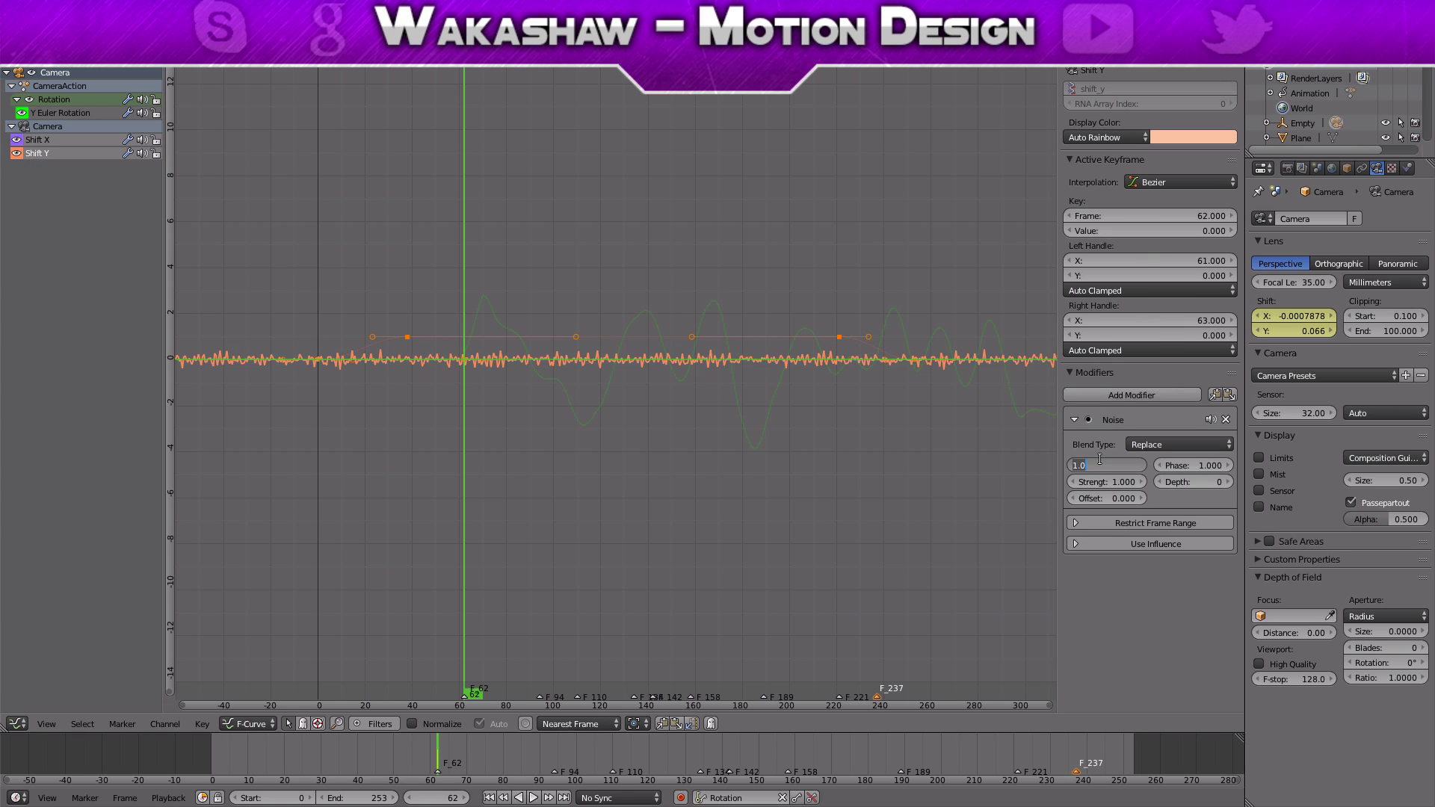
text(15)
key(Tab)
text(.15)
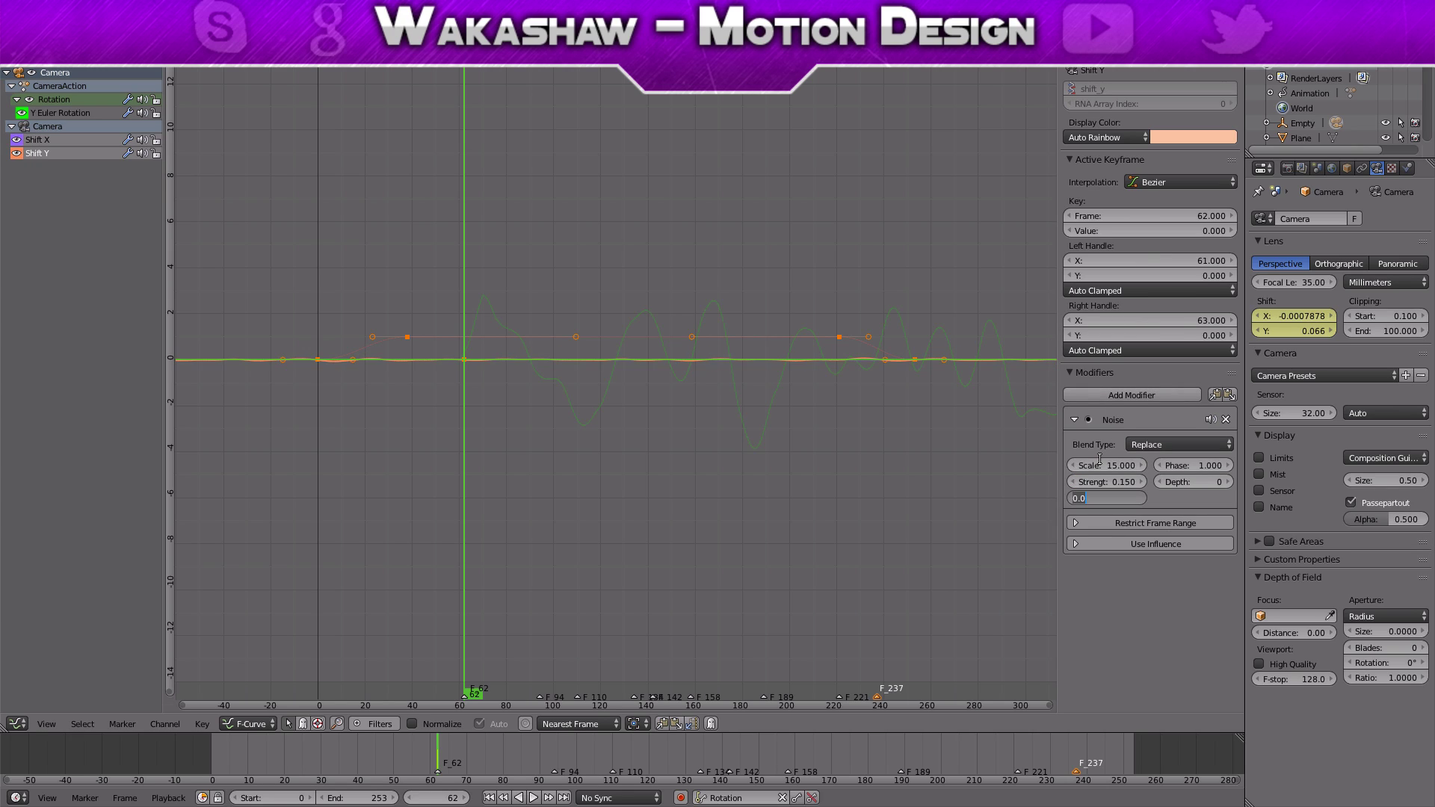
key(Tab)
text(500)
key(Return)
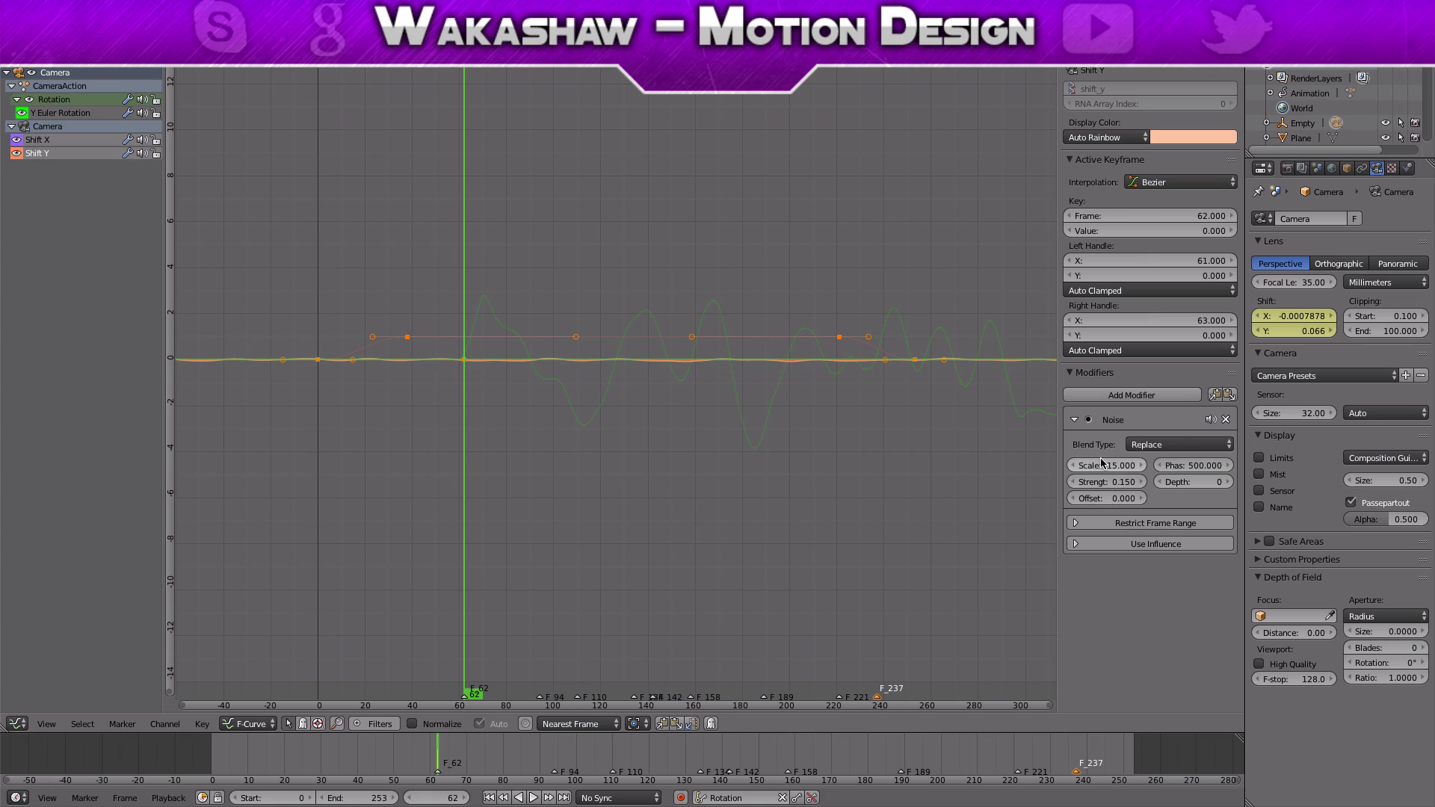
Restrict the Shift Y noise to a frame range from 60 to 500 with an In value of 10
click(1110, 522)
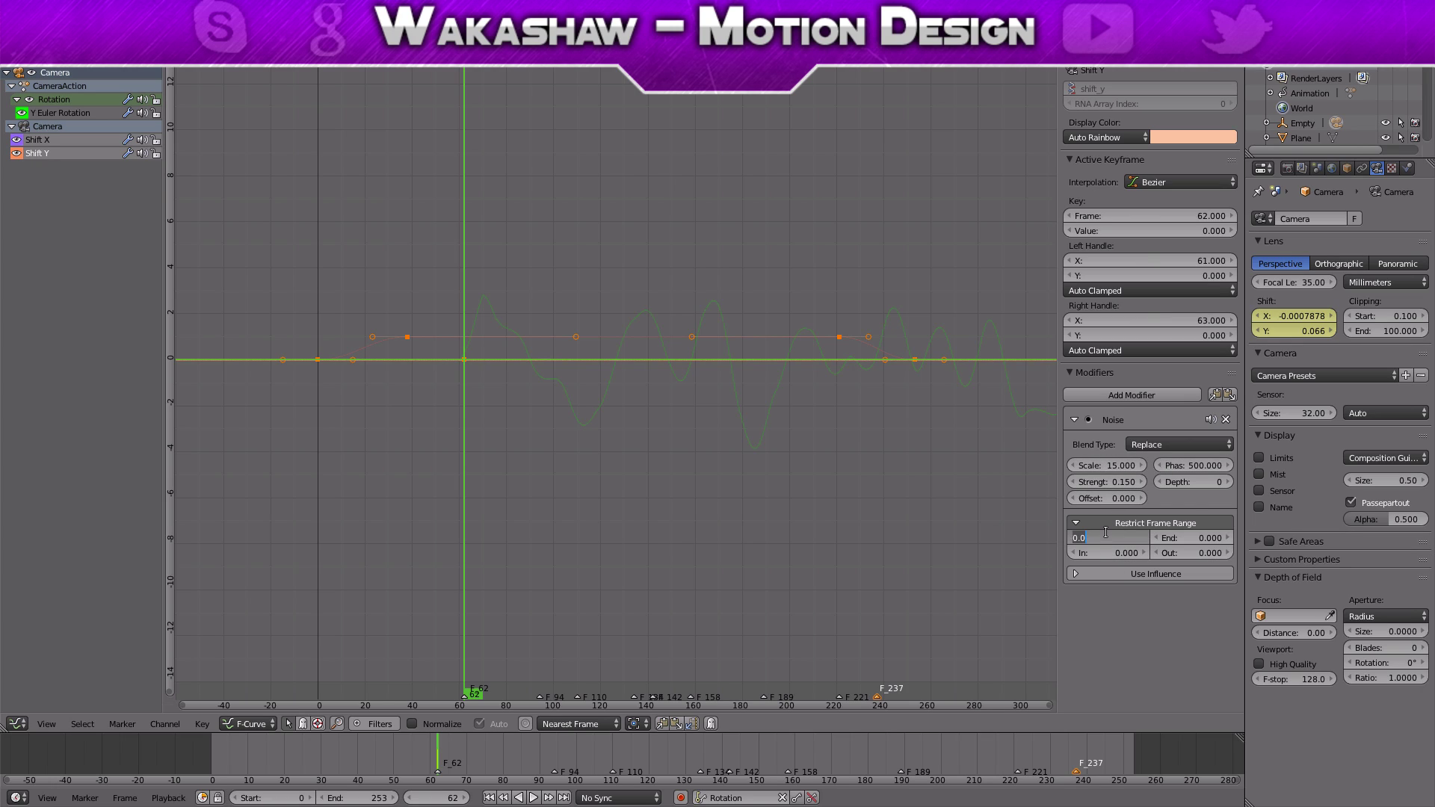
text(60)
key(Tab)
text(500)
key(Tab)
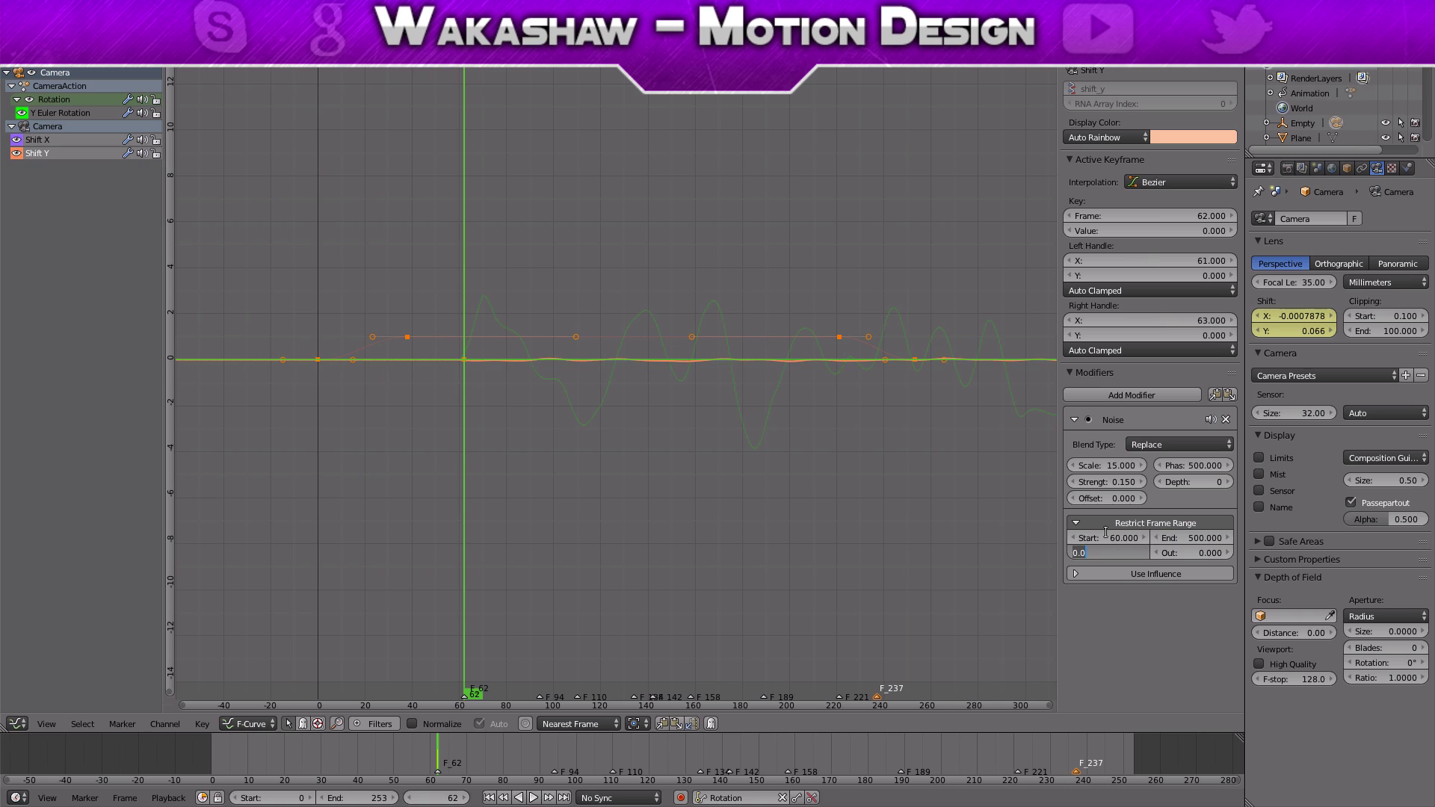
key(Return)
click(1097, 551)
Play back the camera shake in the 3D view from the start and again from frame 62
scroll(726, 512, down, 5)
scroll(399, 614, up, 4)
click(17, 723)
click(45, 731)
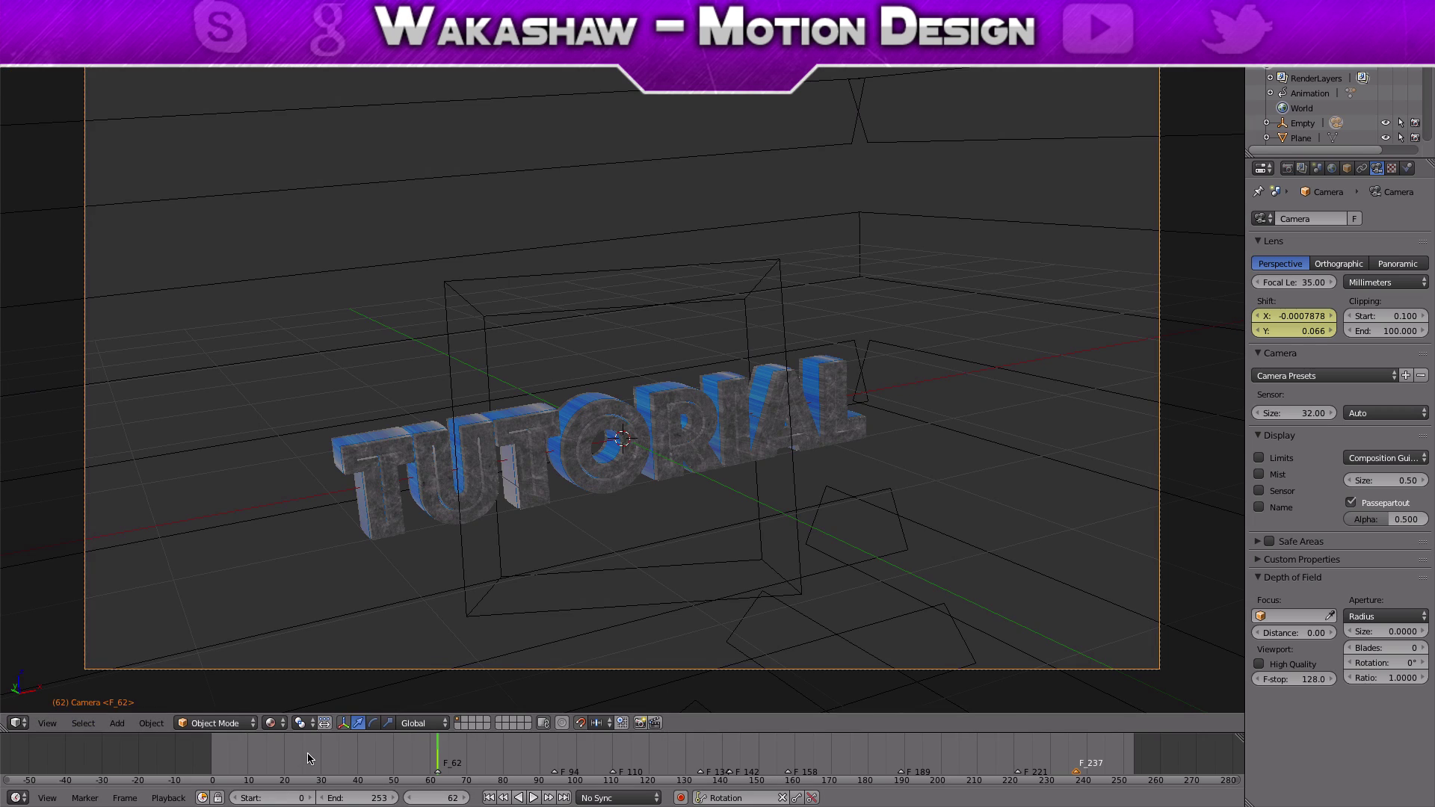
key(shift+Left)
key(alt+a)
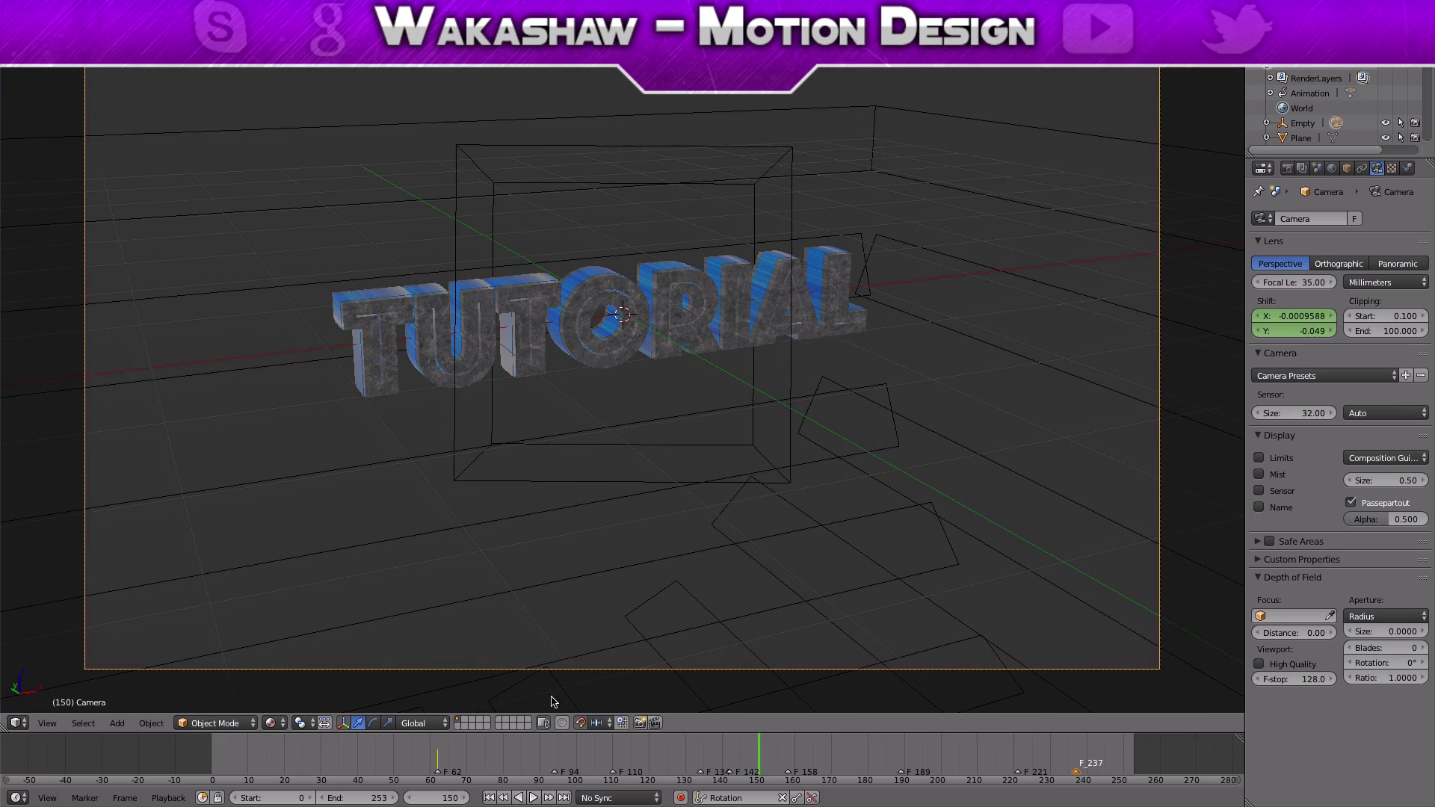
click(438, 752)
mouse_move(438, 746)
mouse_down()
mouse_move(589, 770)
mouse_move(438, 752)
mouse_up()
key(alt+a)
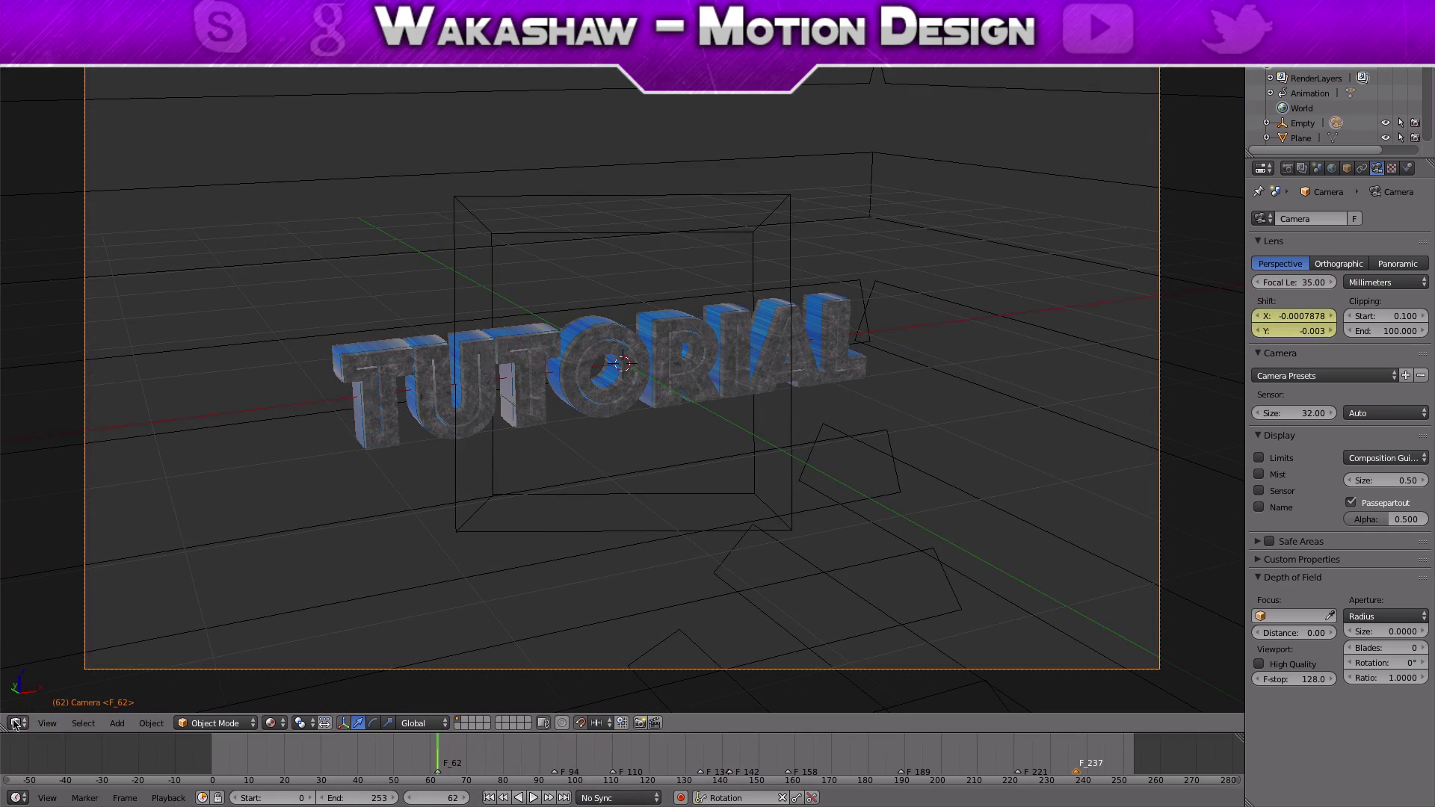
Return to the Graph Editor and set the noise scale of the Shift Y and Shift X curves to 10
click(15, 724)
click(44, 667)
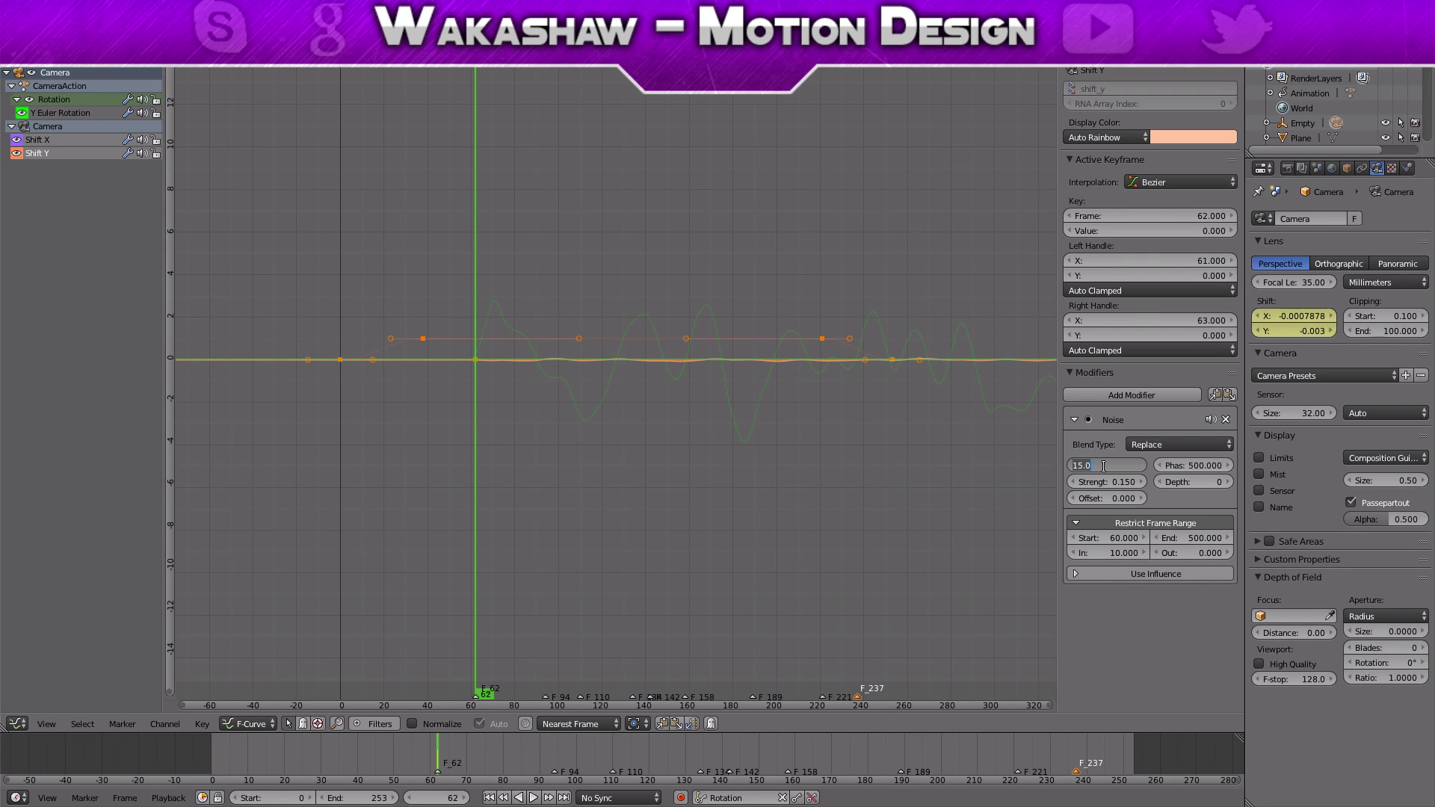
text(10)
key(Return)
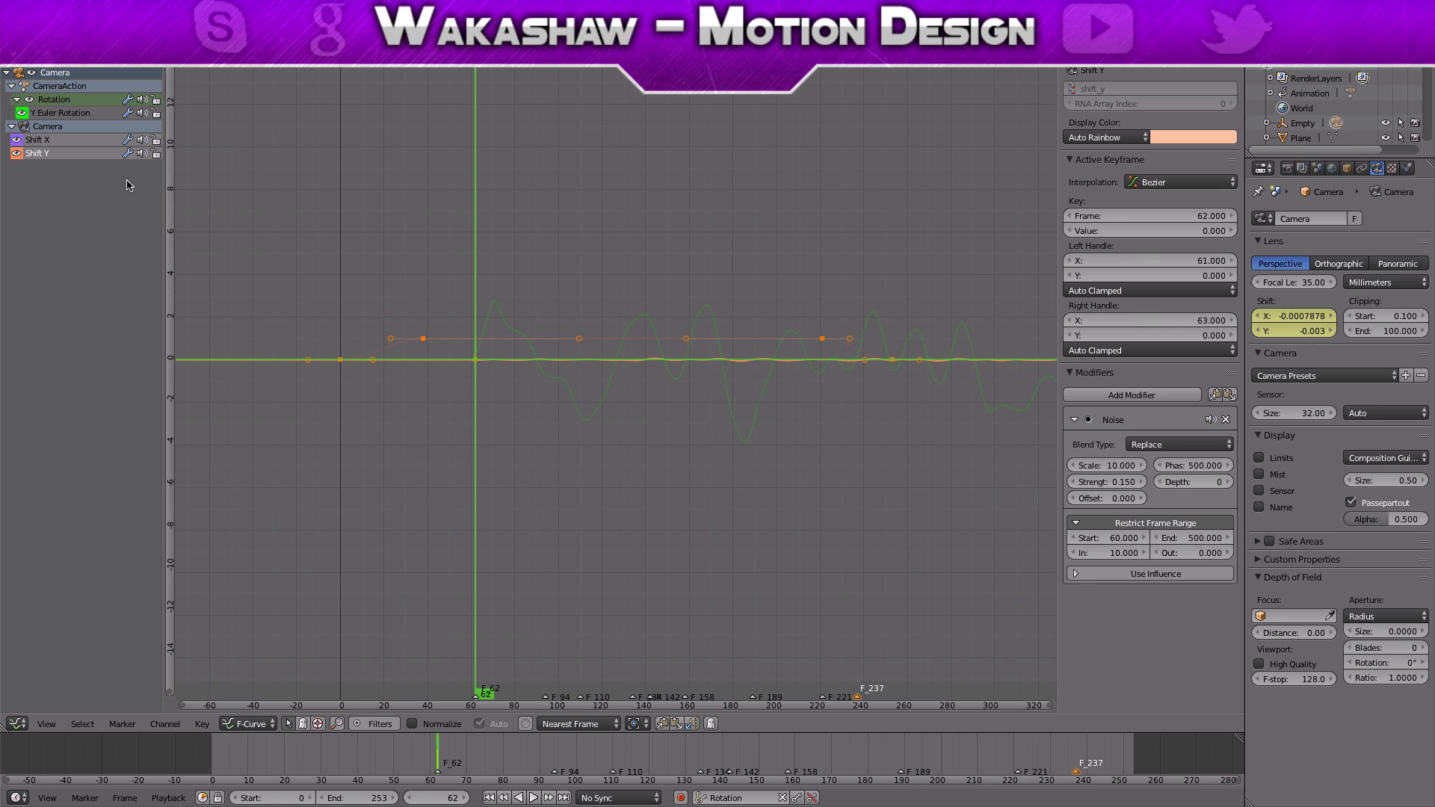
click(39, 140)
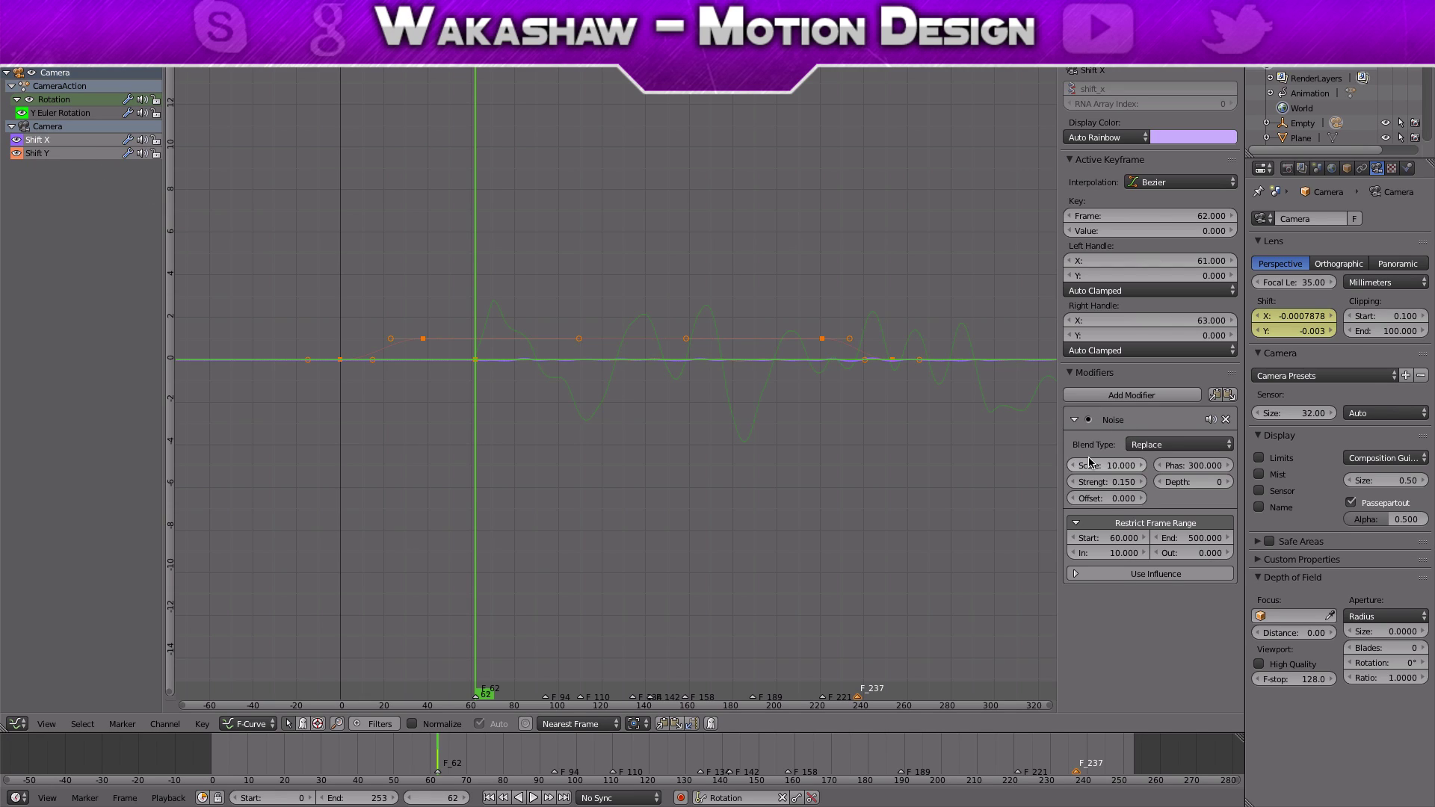
Set the noise scale of the Y Euler Rotation curve to 10
click(61, 113)
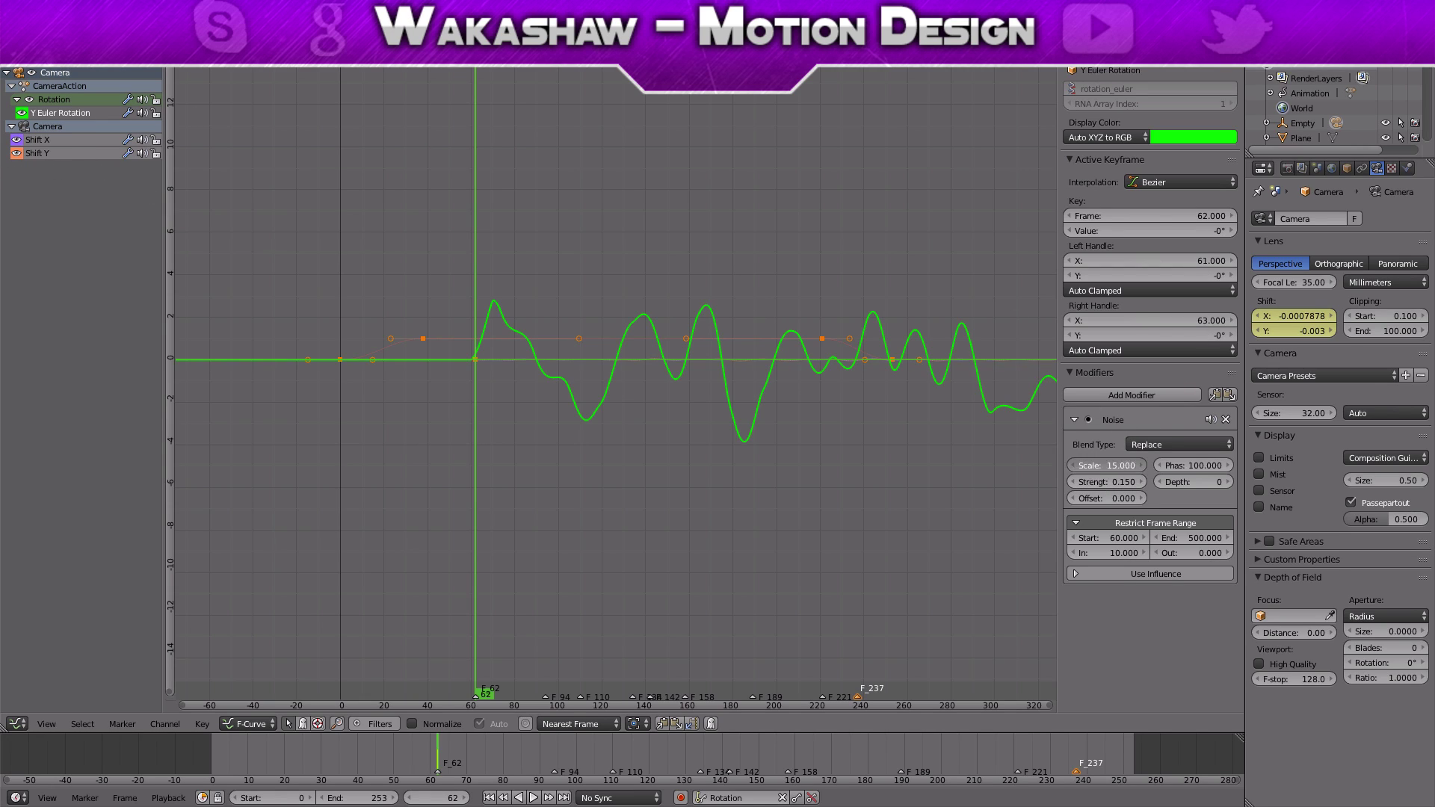
text(0)
key(Return)
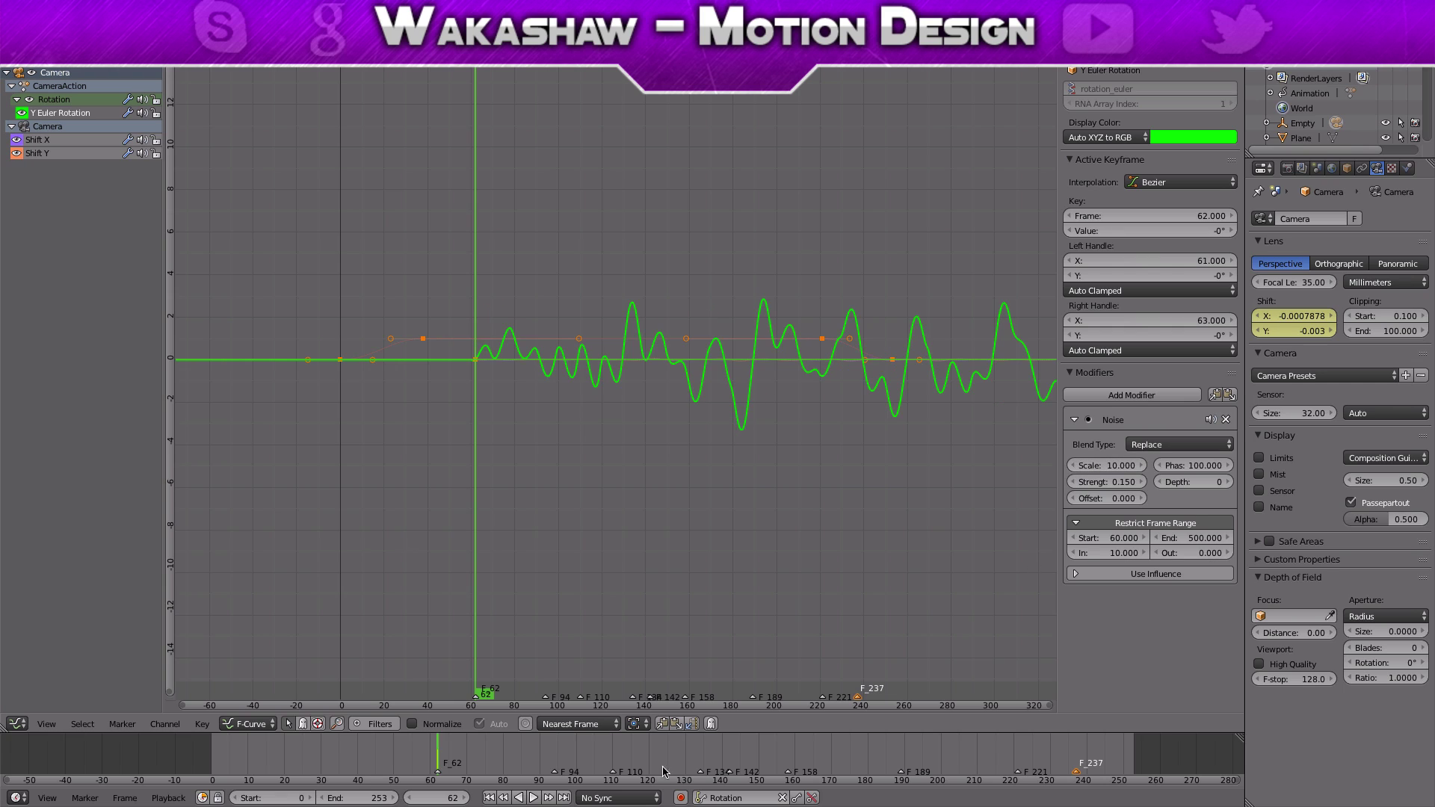
Play the animation in the 3D view to check the shake with the smaller noise scale
click(17, 723)
click(45, 706)
key(shift+Left)
key(alt+a)
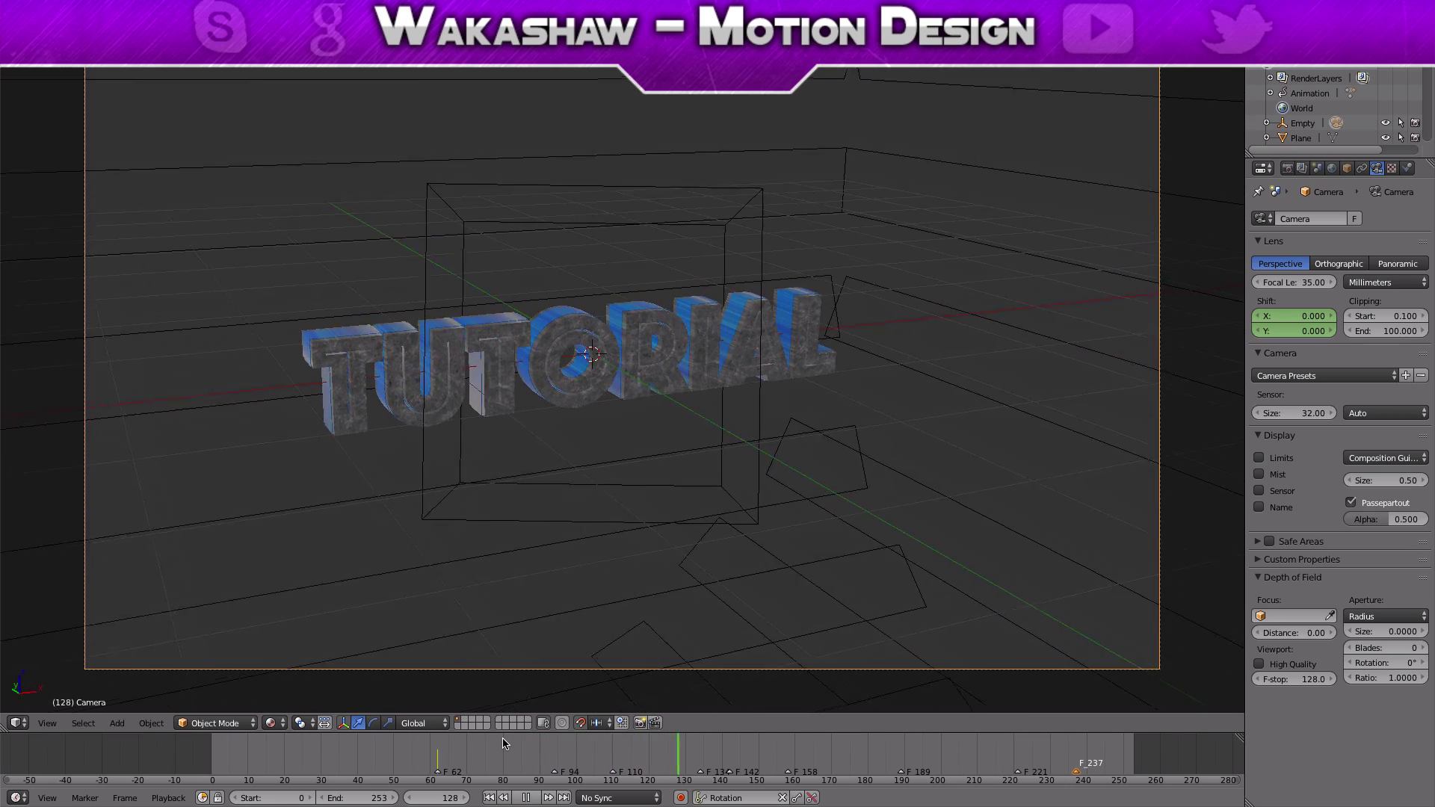
key(alt+a)
Return to the Graph Editor and set the Y Euler Rotation noise strength to 0.1
click(22, 725)
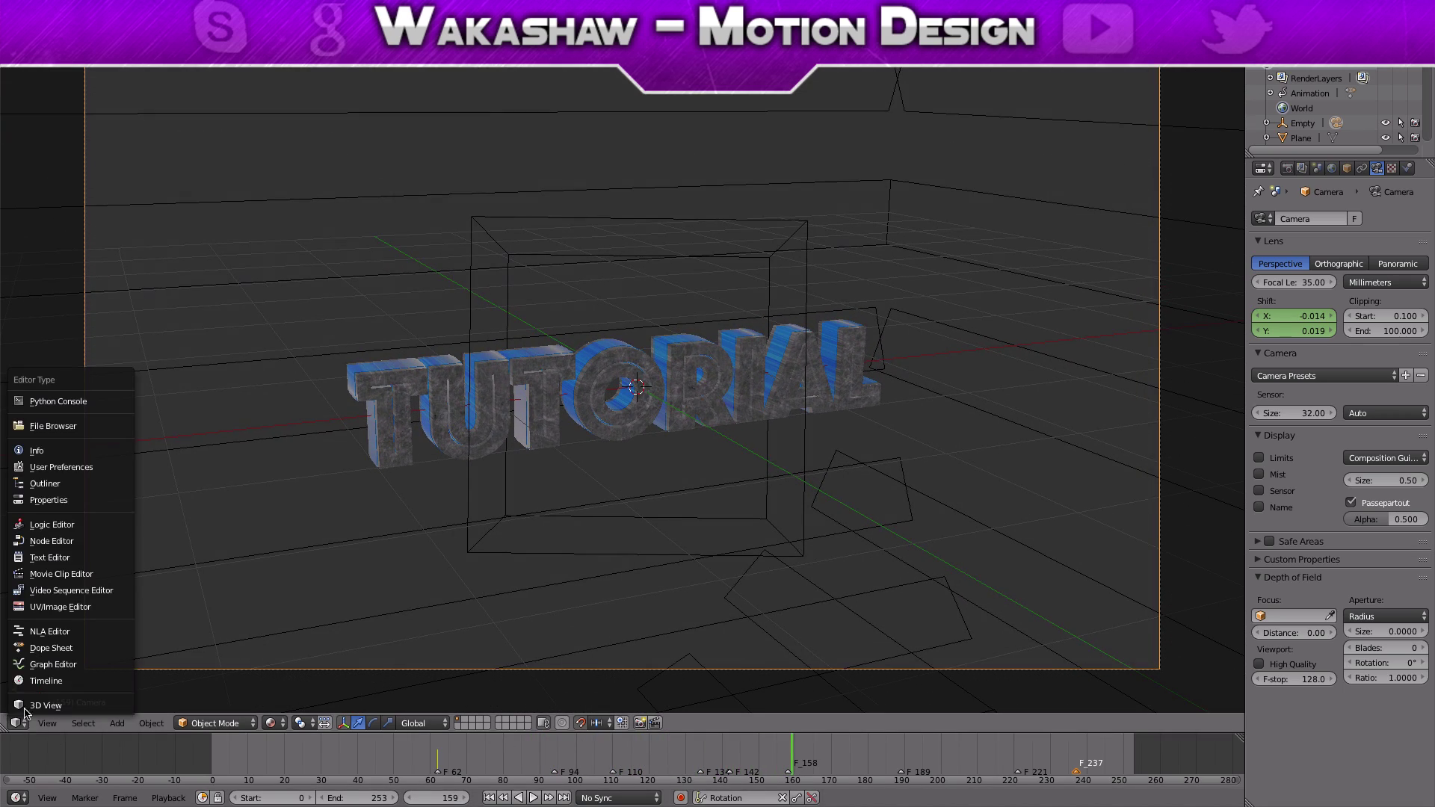
click(44, 666)
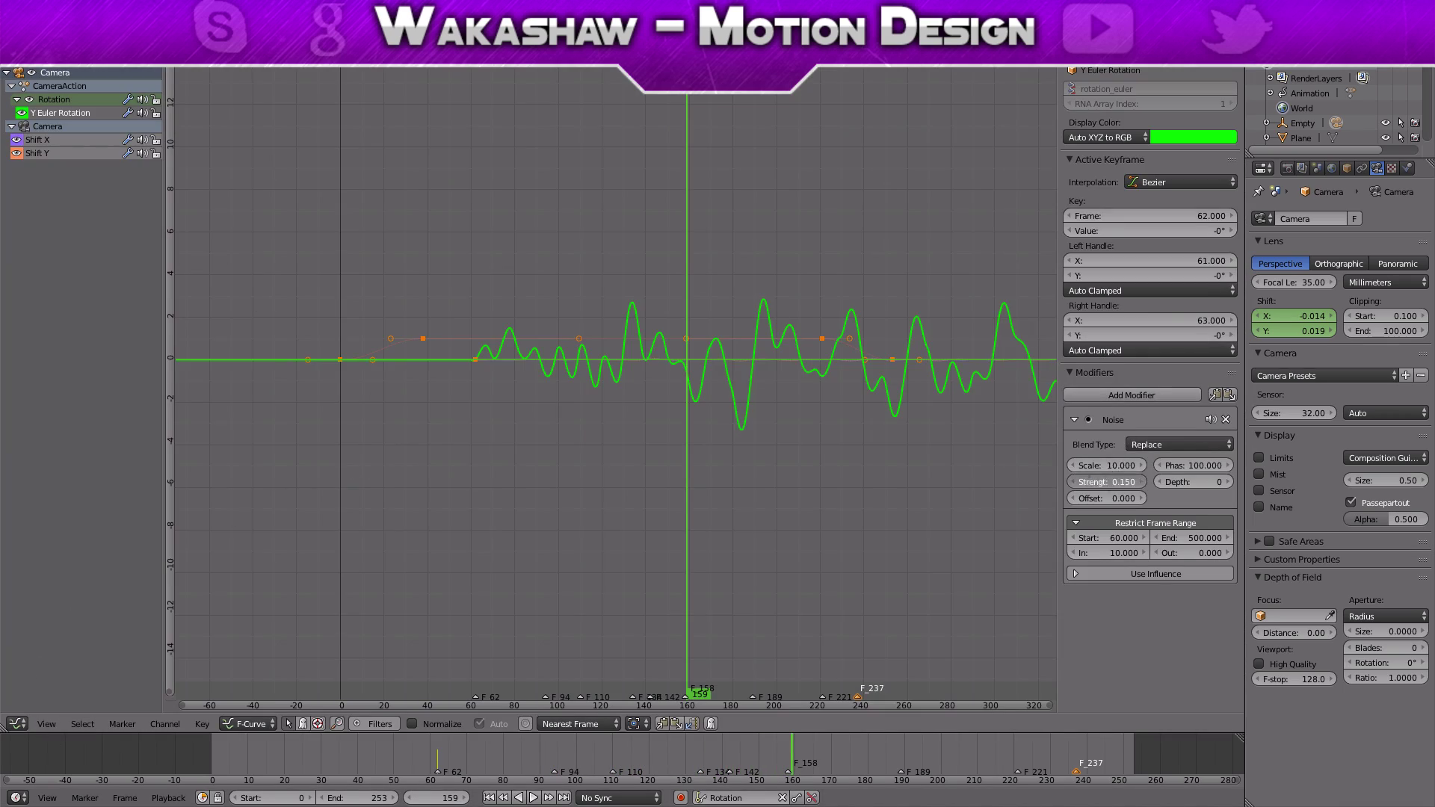
key(Return)
drag(1105, 483, 1085, 483)
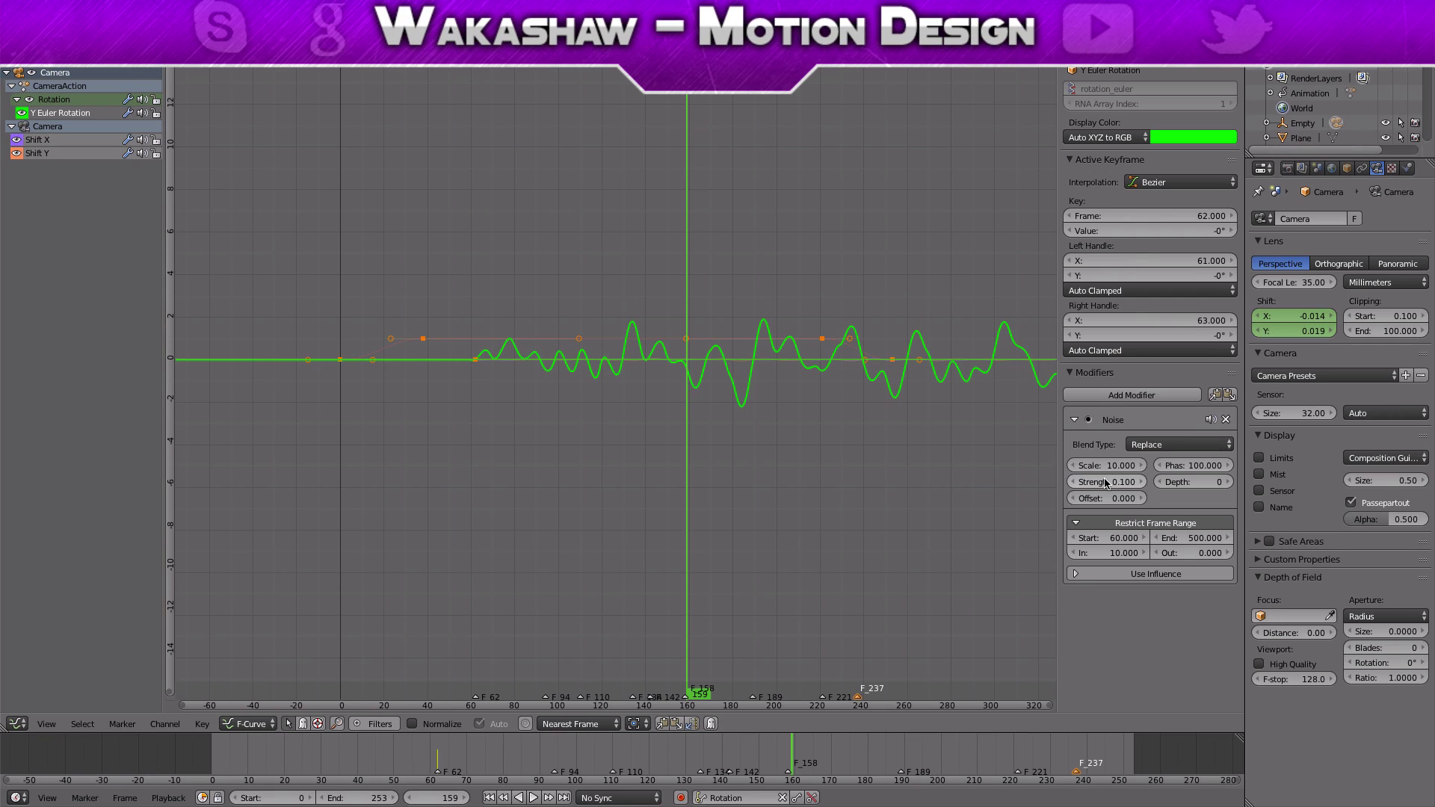
Set the noise strength of both the Shift X and Shift Y curves to 0.1
click(62, 141)
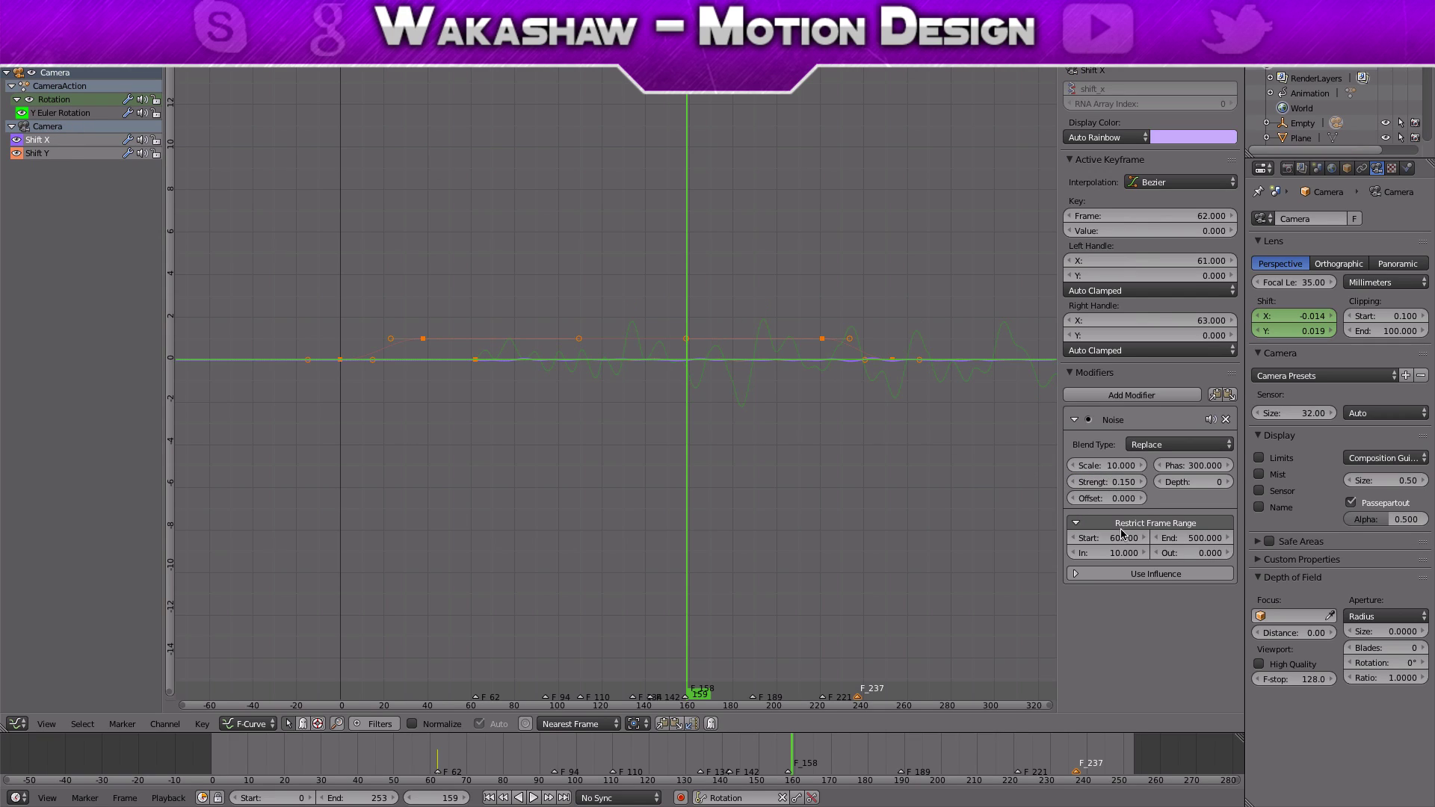
drag(1111, 483, 1092, 482)
click(52, 152)
click(1100, 481)
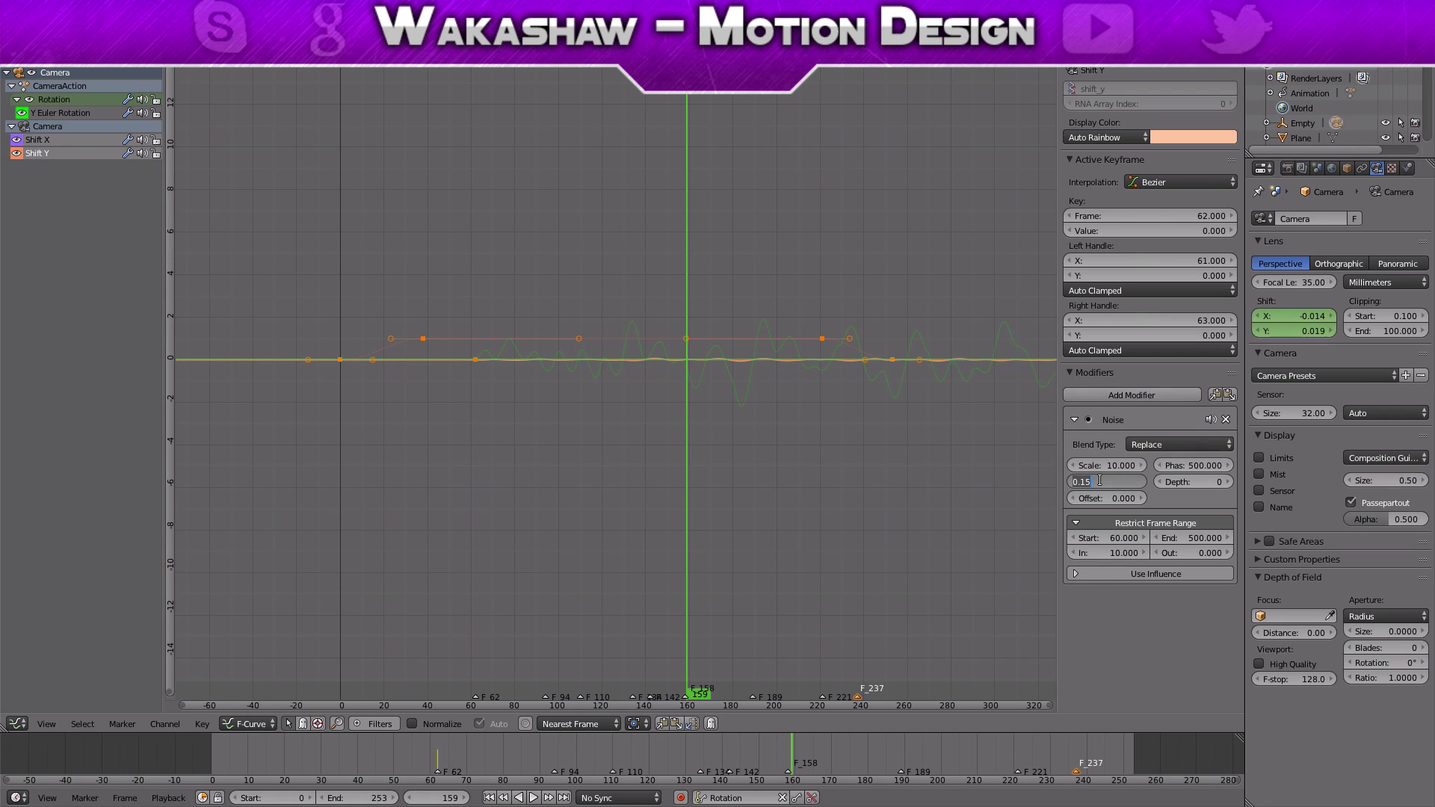
key(Return)
Play and scrub the animation in the 3D view to check the weaker shake around frame 62
click(16, 723)
click(44, 706)
key(alt+a)
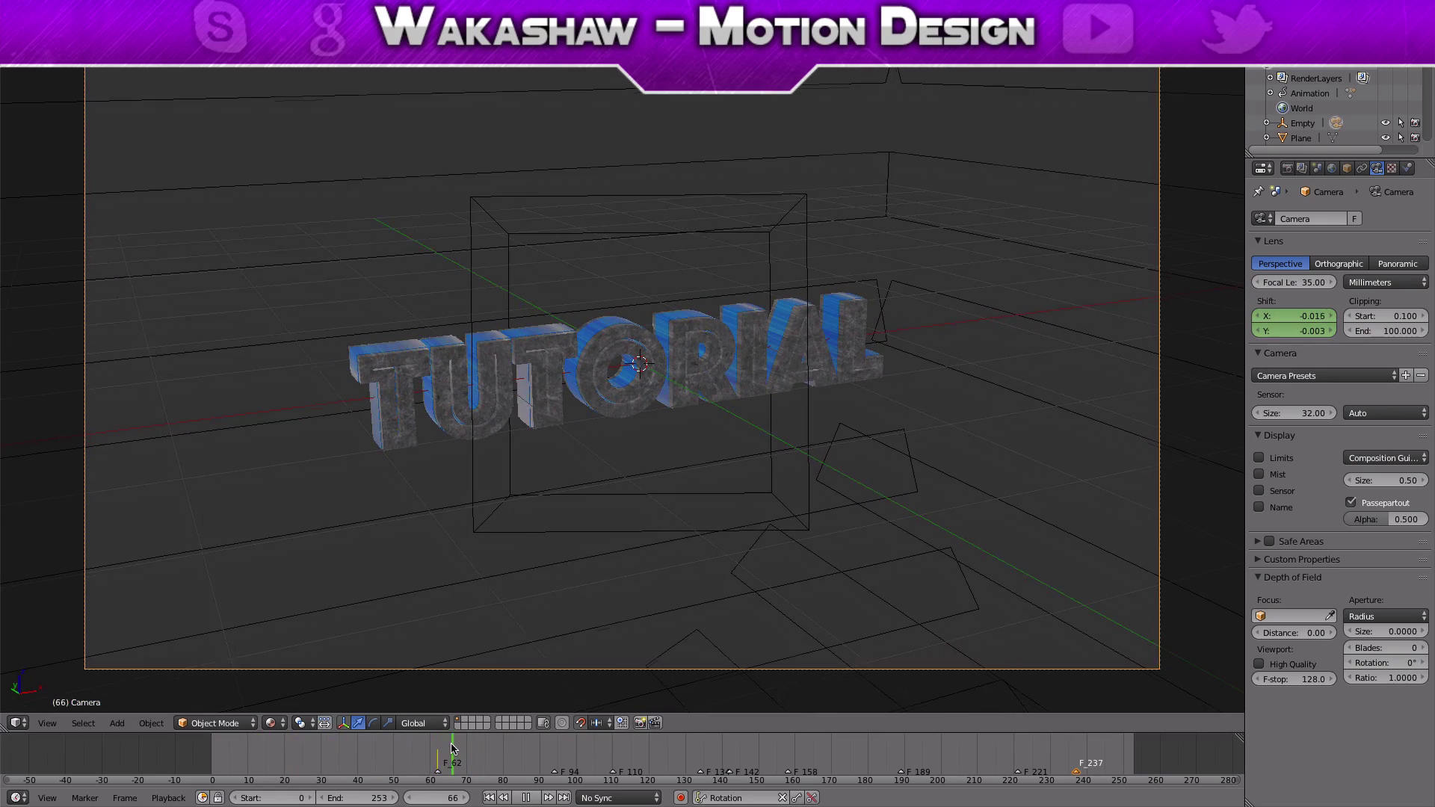
click(249, 783)
drag(249, 782, 854, 774)
key(Escape)
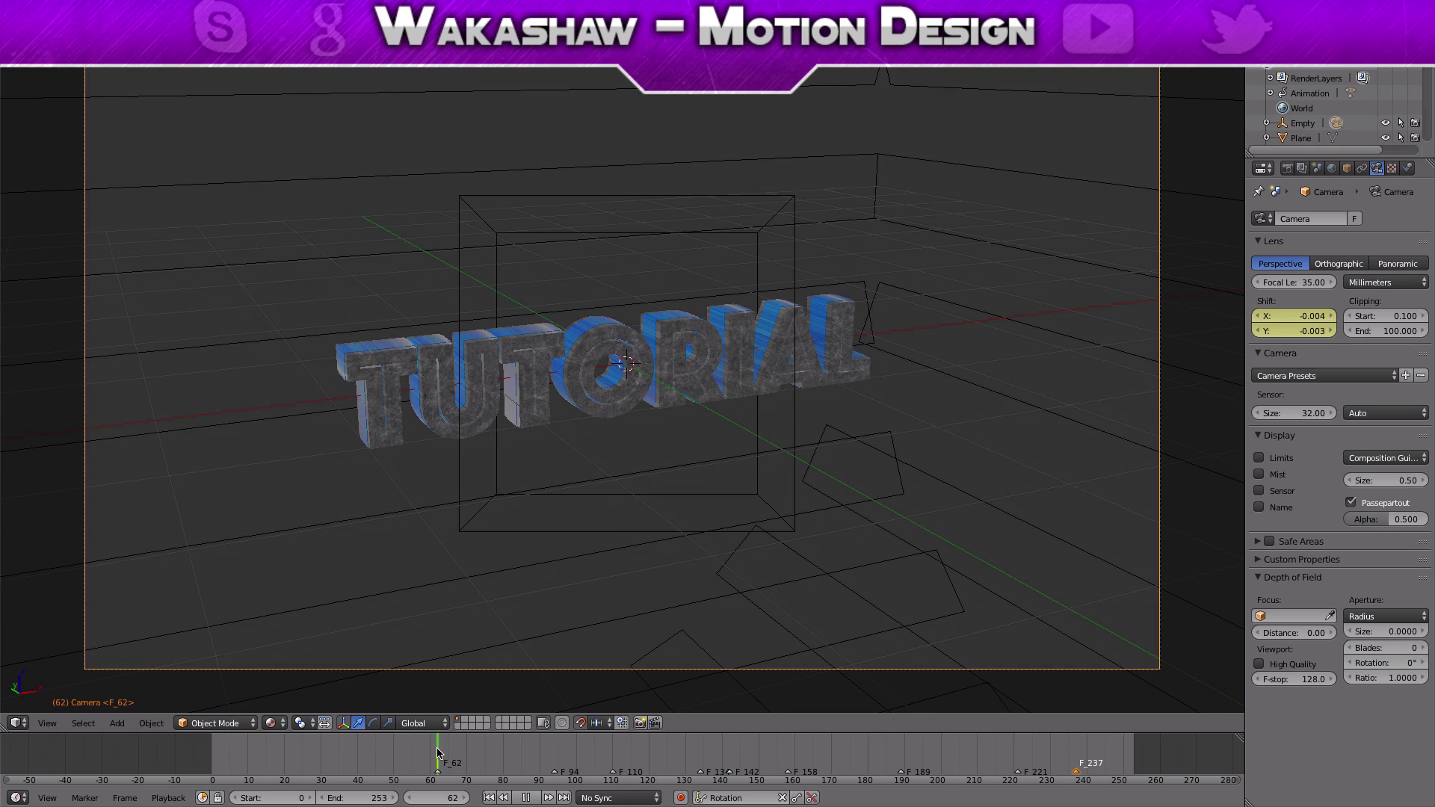
Return to the Graph Editor and set the Shift Y noise strength to 0.05
click(18, 723)
click(53, 664)
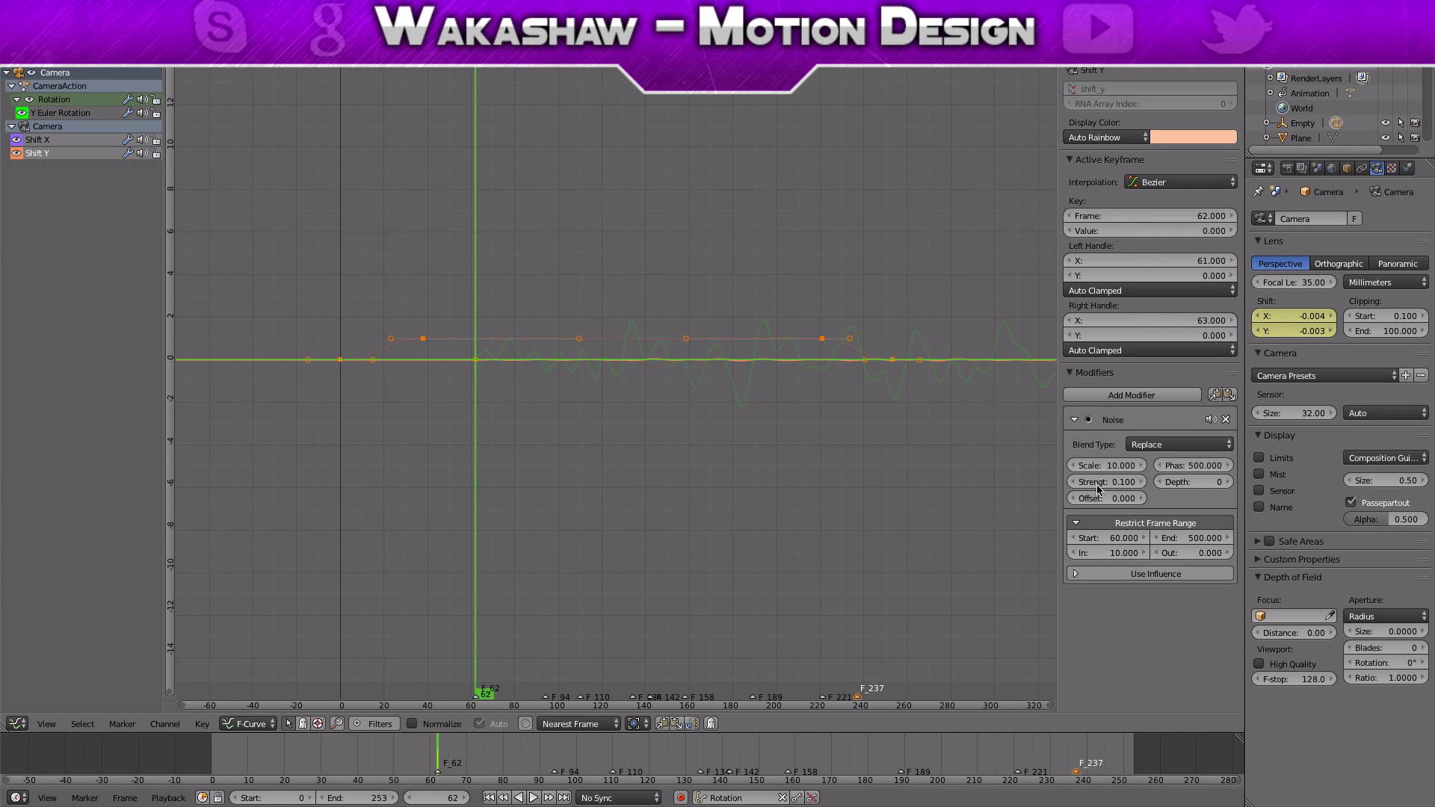
click(1102, 482)
text(0.1)
text(0.05)
key(Return)
Set the noise strength of the Shift X and Y Euler Rotation curves to 0.05
click(88, 142)
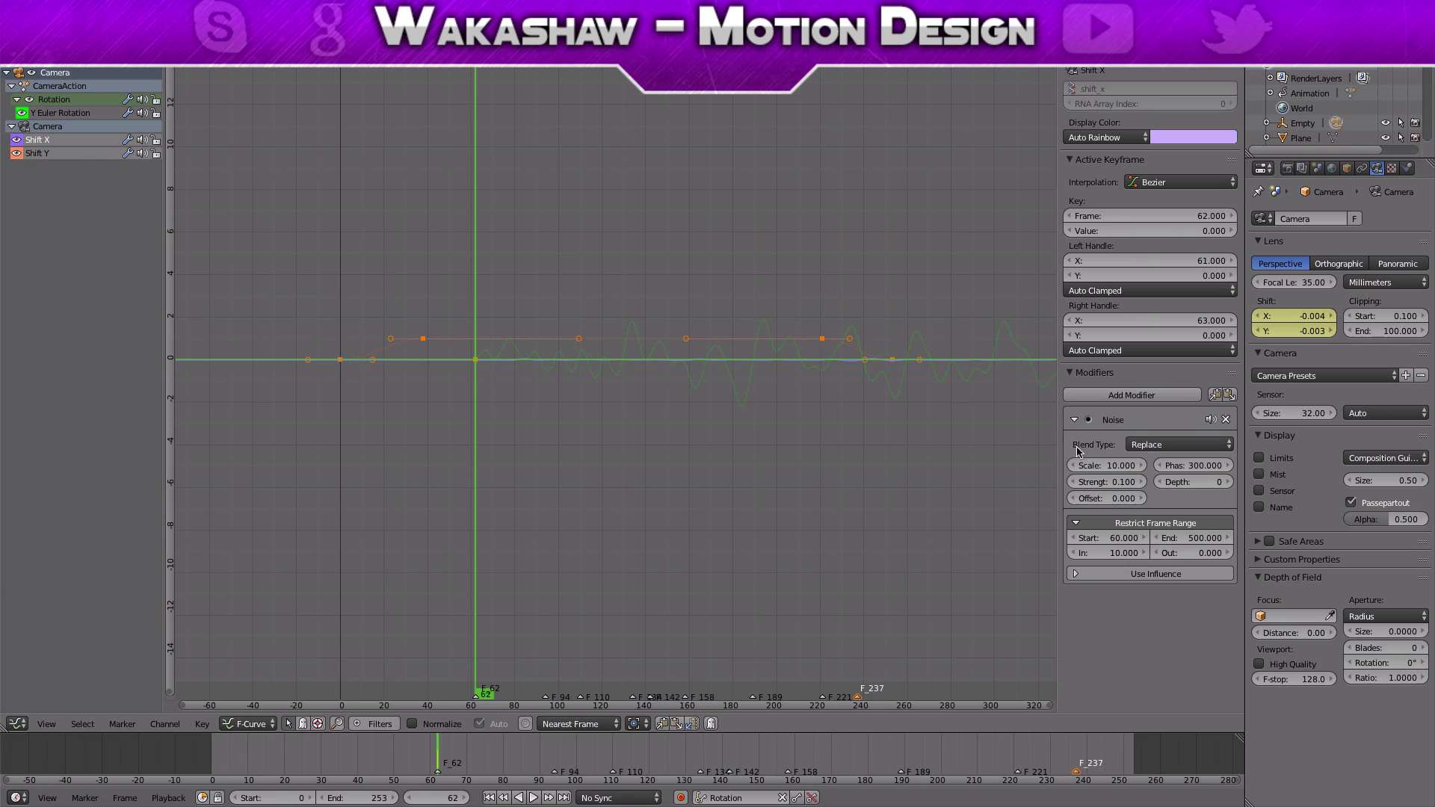
click(1105, 482)
key(Return)
click(63, 113)
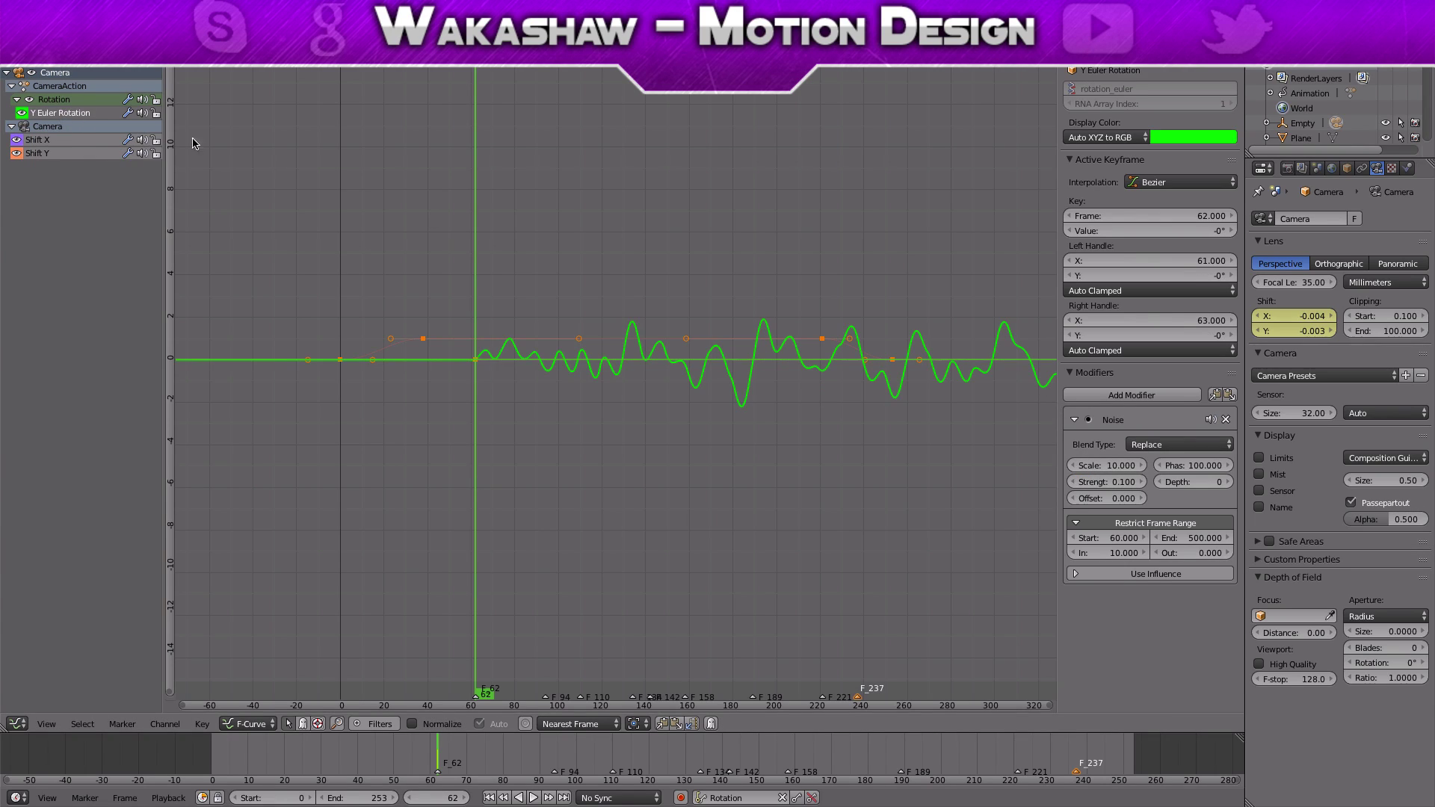
click(1107, 482)
text(0.05)
key(Return)
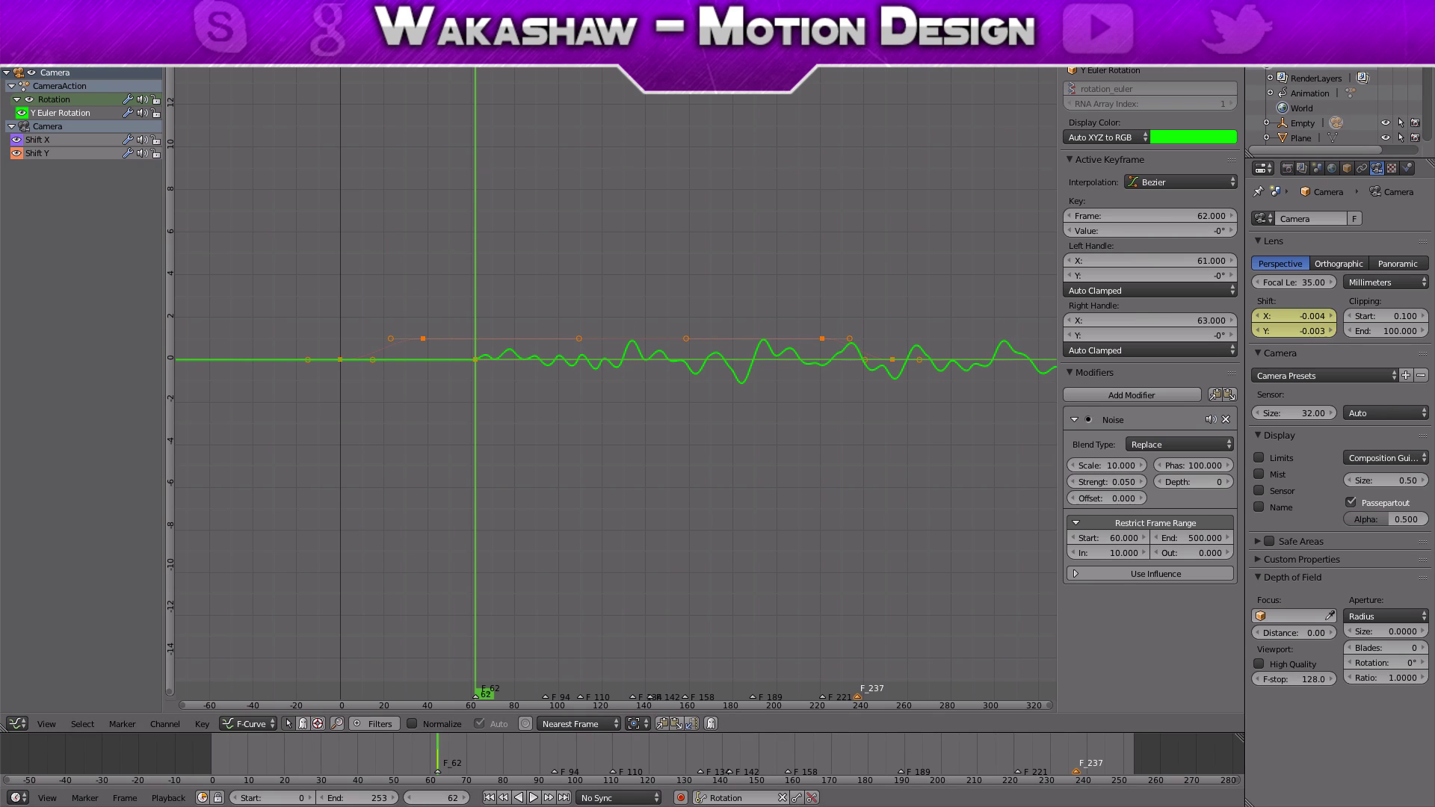
Switch to the 3D view and play the animation from around frame 56 to check the reduced shake
click(16, 724)
click(83, 707)
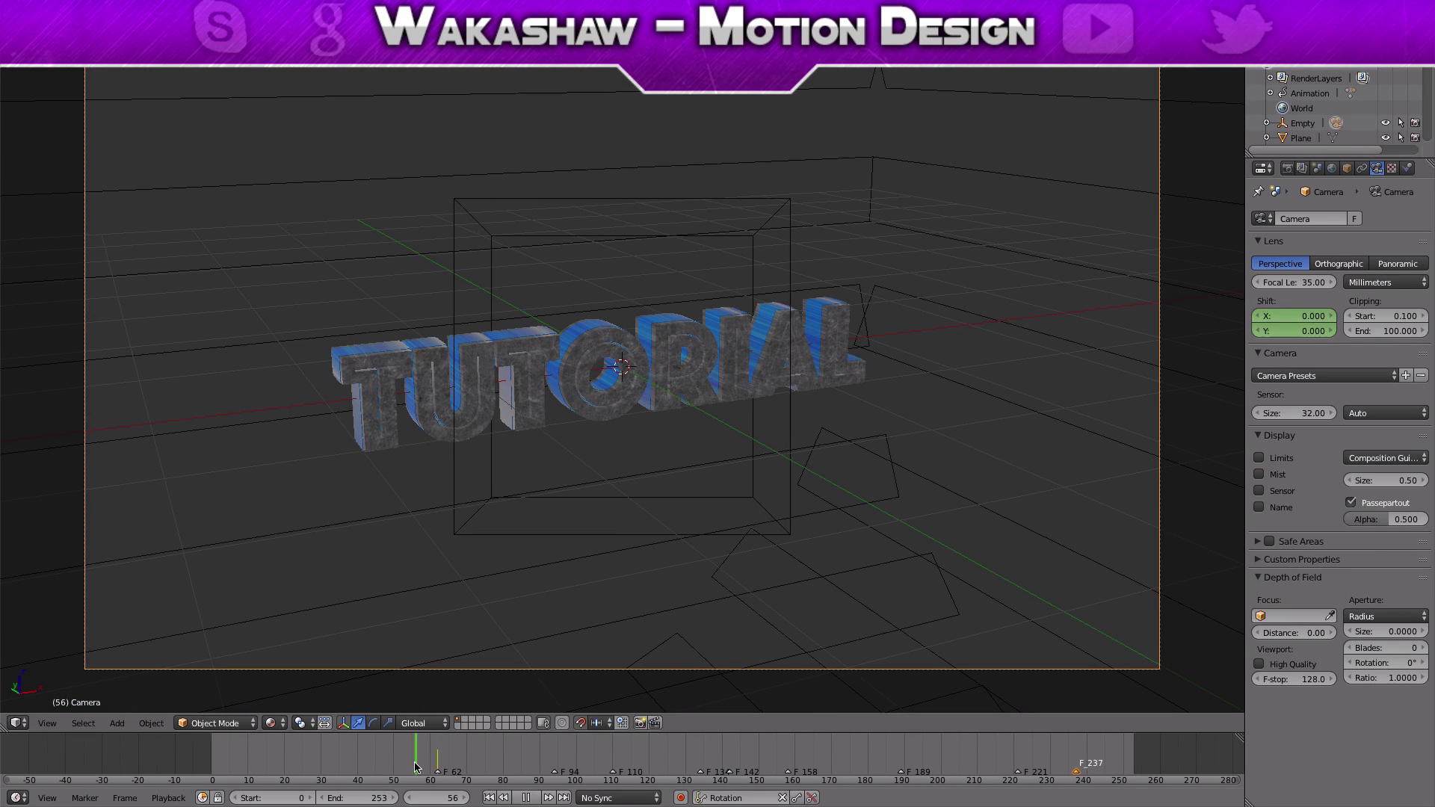
key(alt+a)
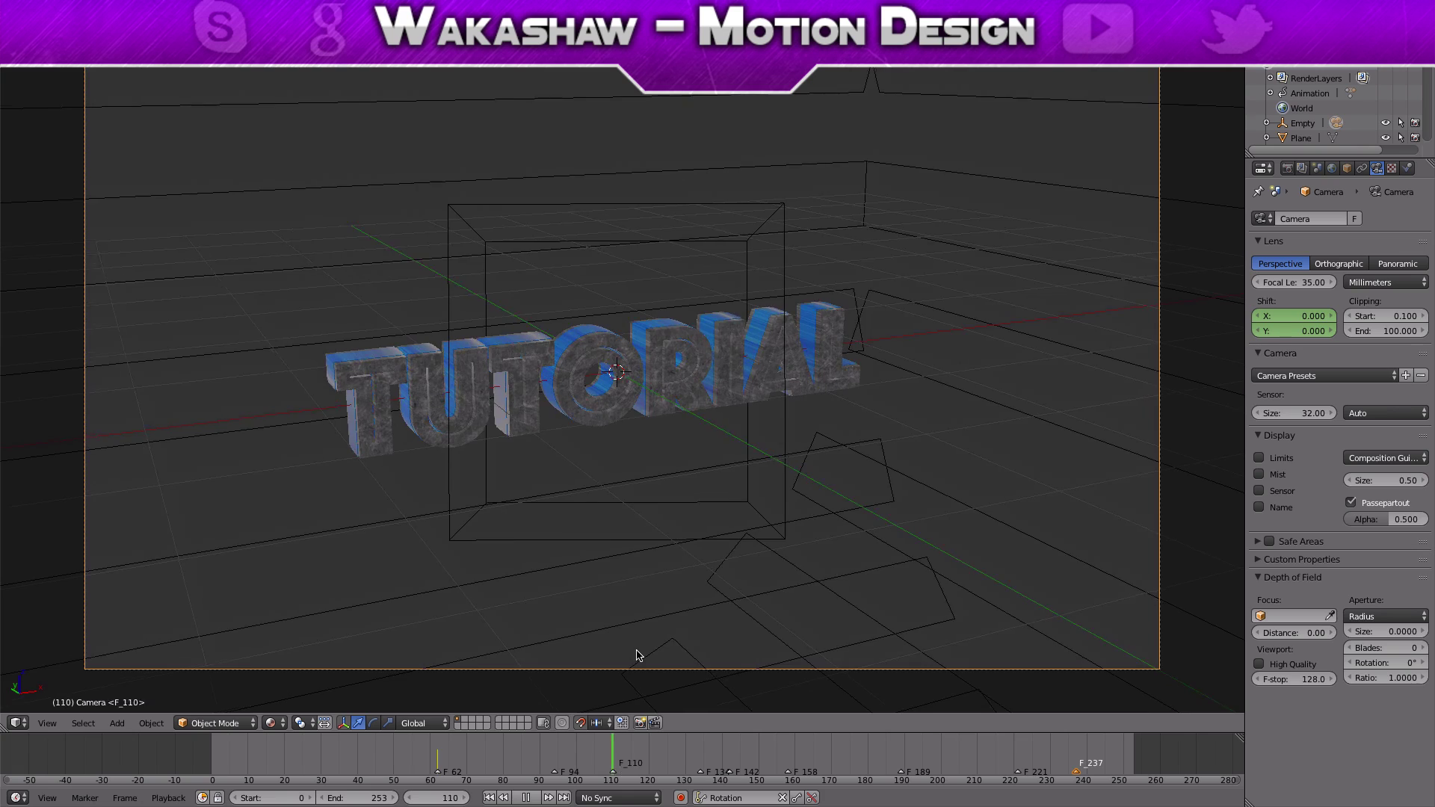
key(alt+a)
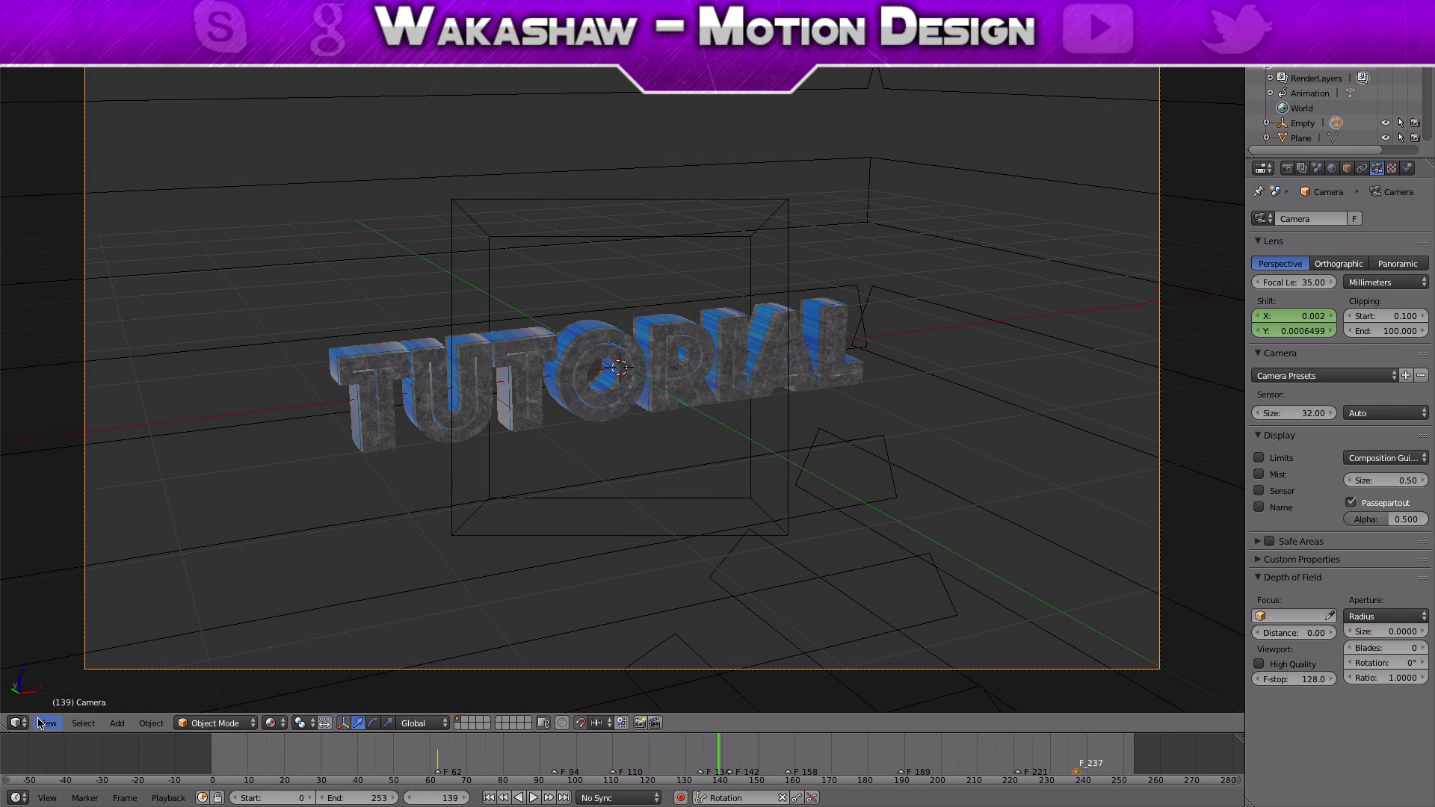
Return to the Graph Editor and set the noise strength of the Y Euler Rotation, Shift X and Shift Y curves to 0.075
click(16, 723)
click(64, 673)
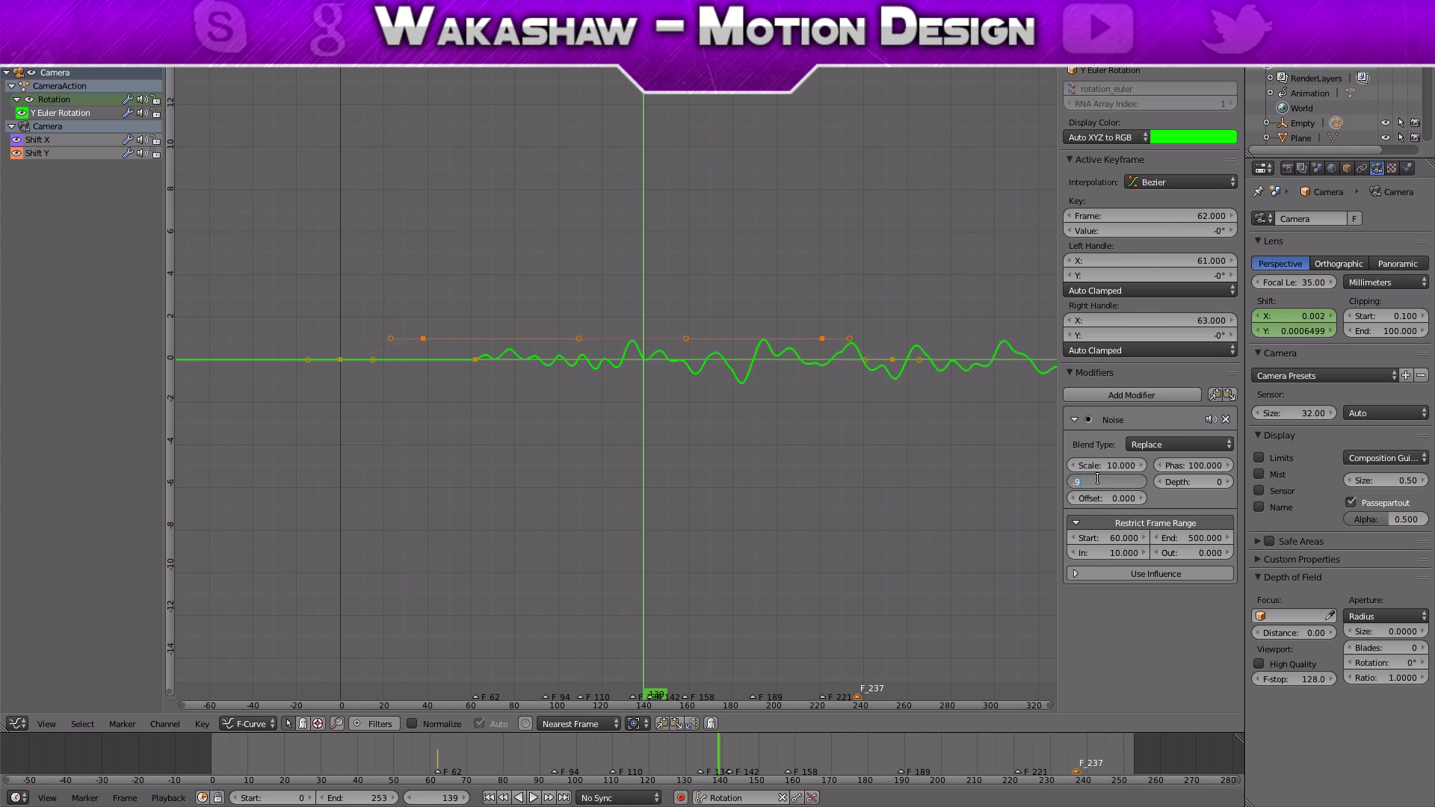
key(Return)
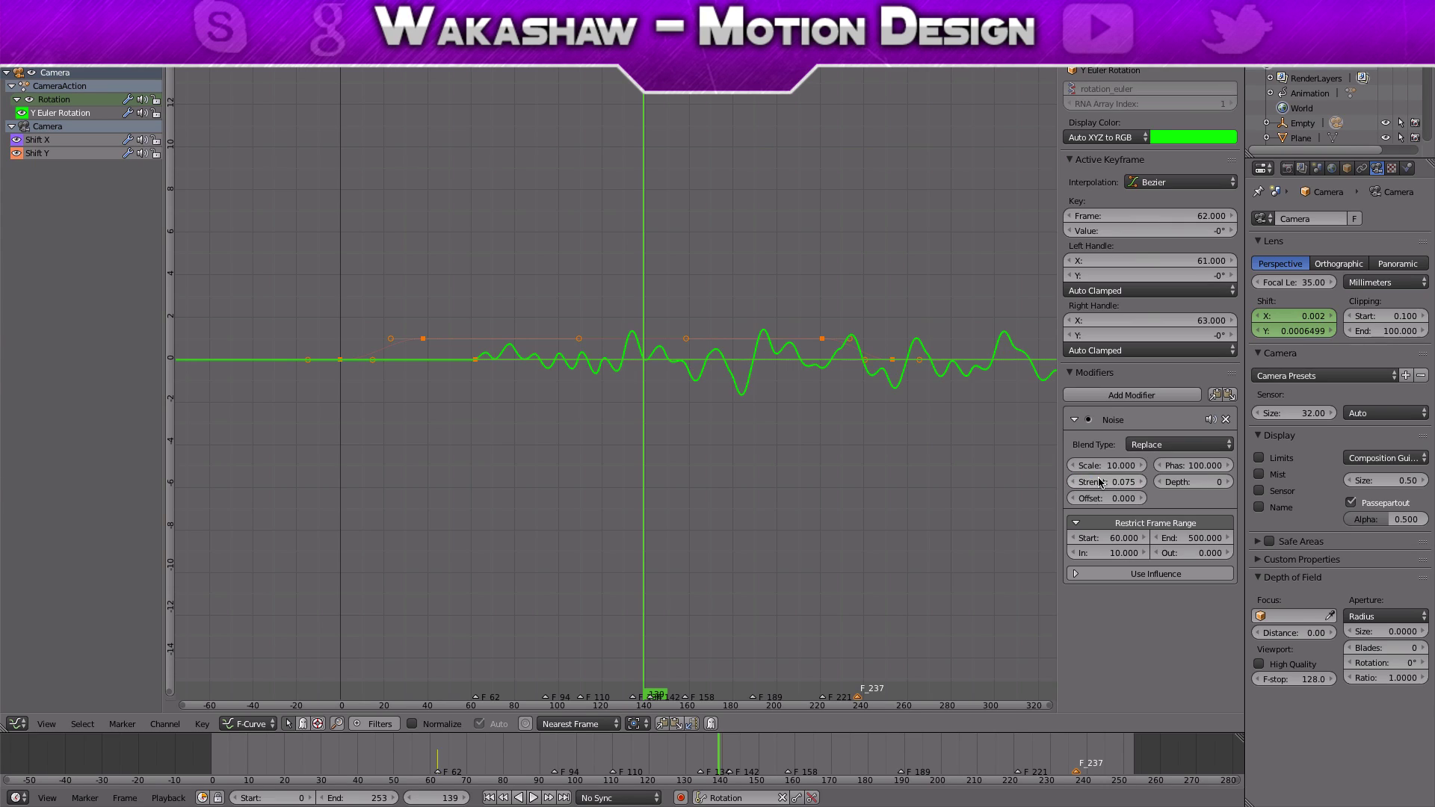
click(58, 142)
click(1116, 483)
text(.0)
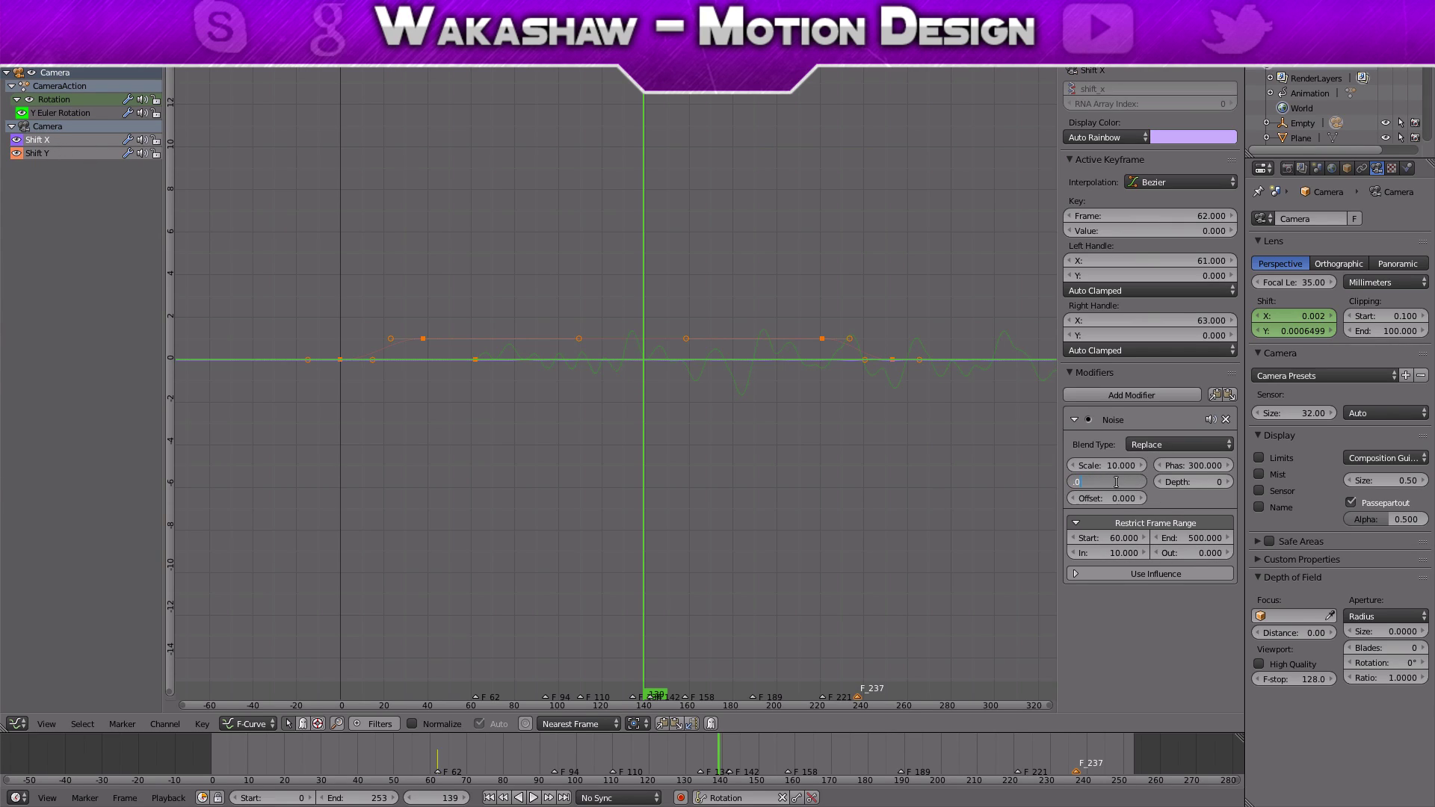
text(75)
key(Return)
click(74, 157)
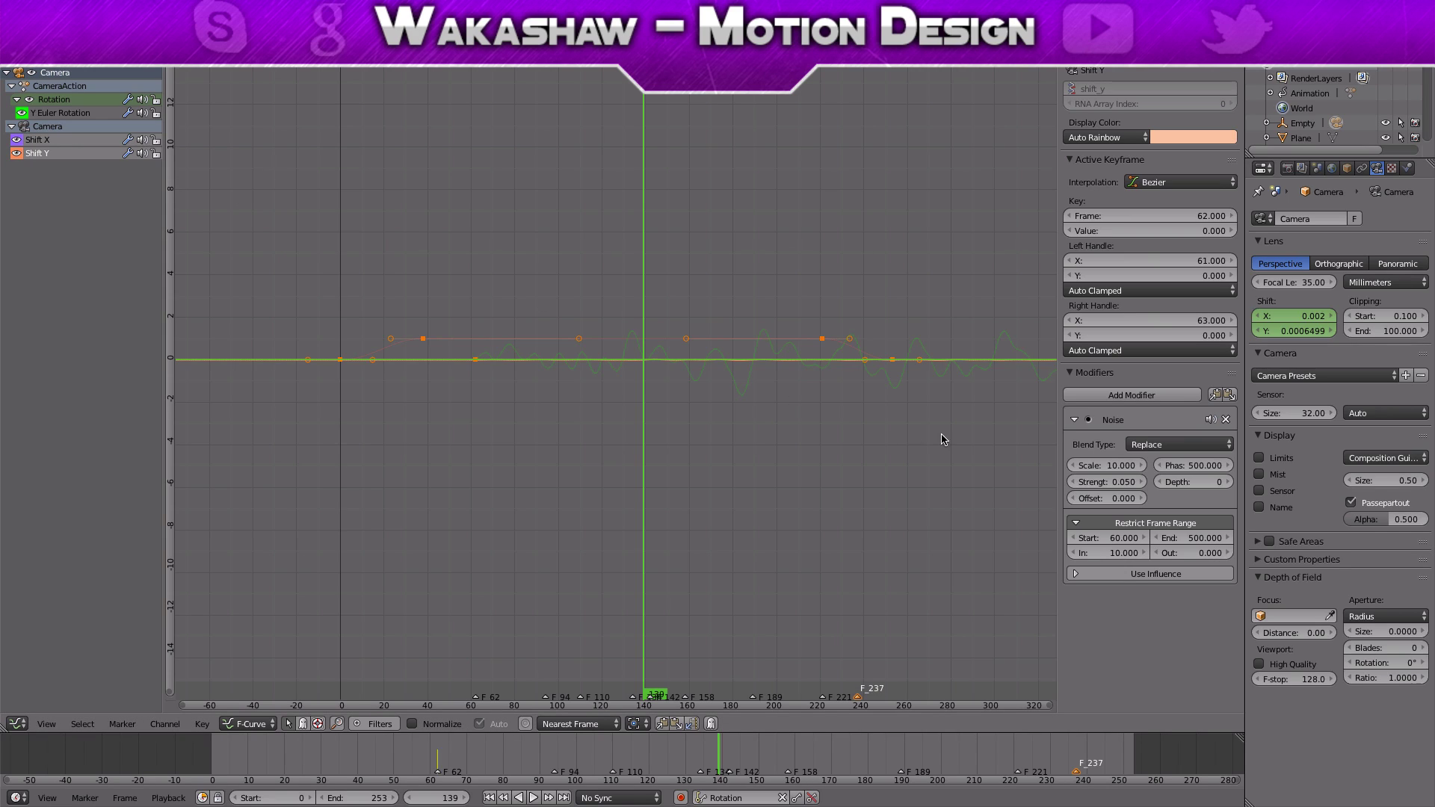
key(Return)
Play the animation in the 3D view from frame 0 and scrub between frames 62 and 113 to check the shake
click(16, 723)
click(45, 710)
click(215, 770)
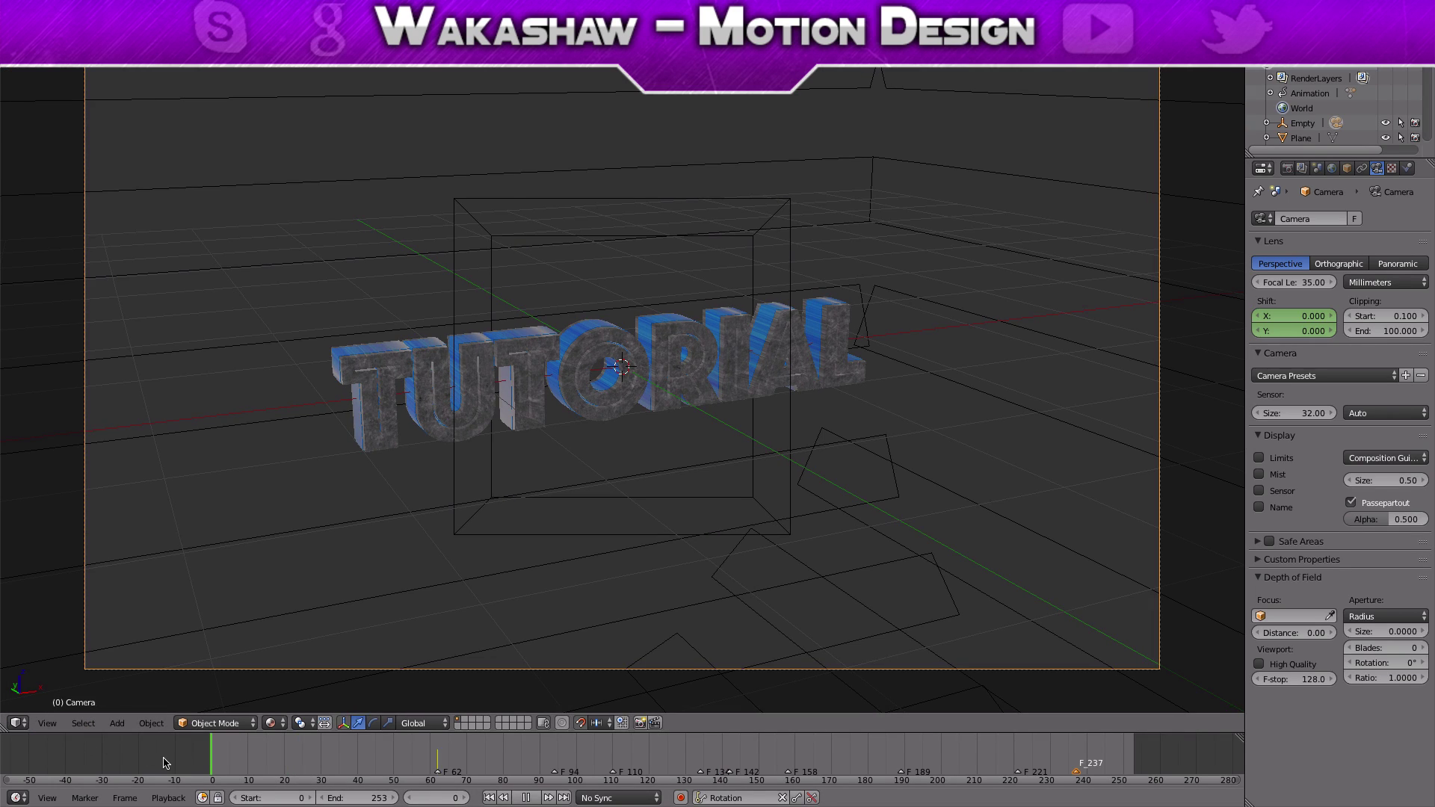
key(alt+a)
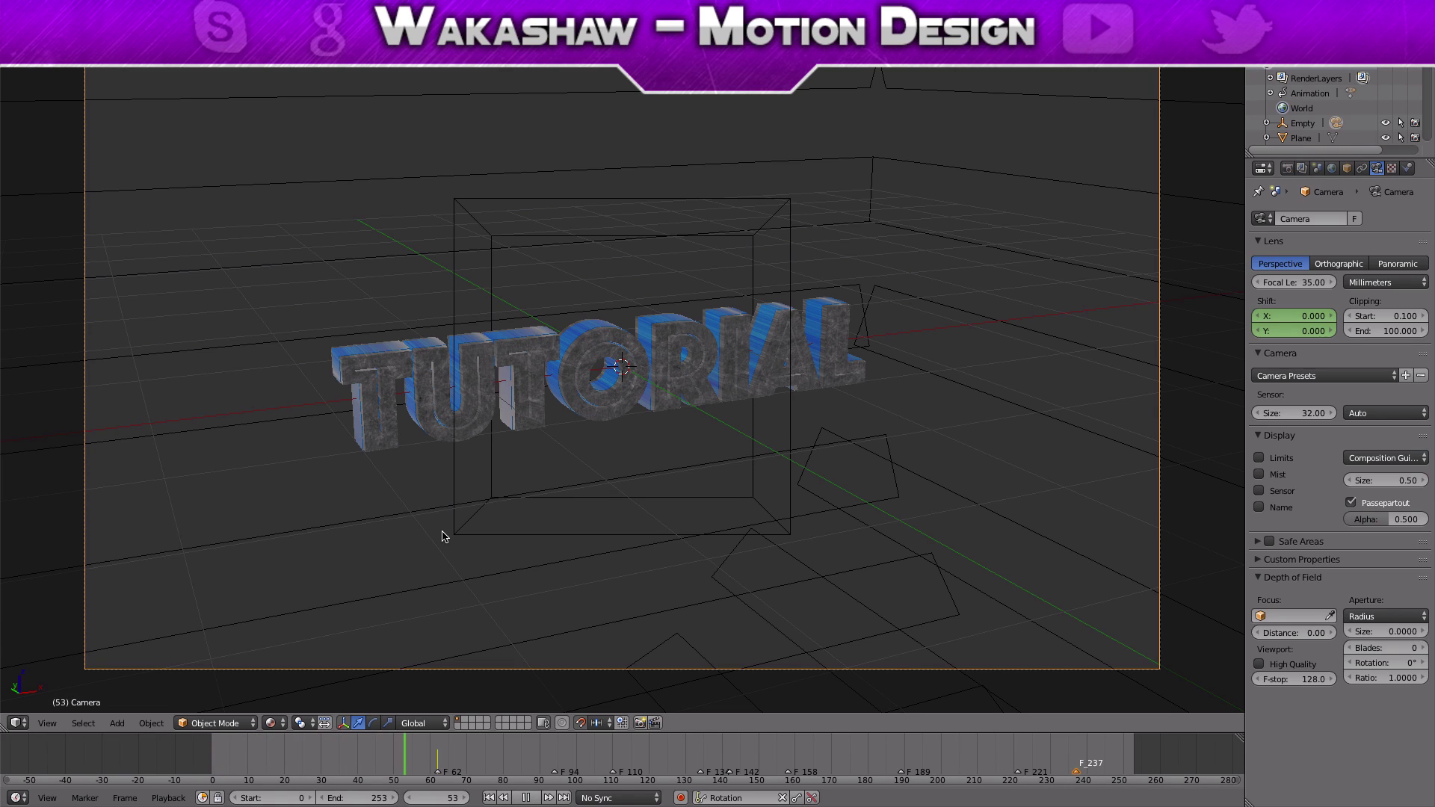
key(alt+a)
drag(508, 767, 623, 746)
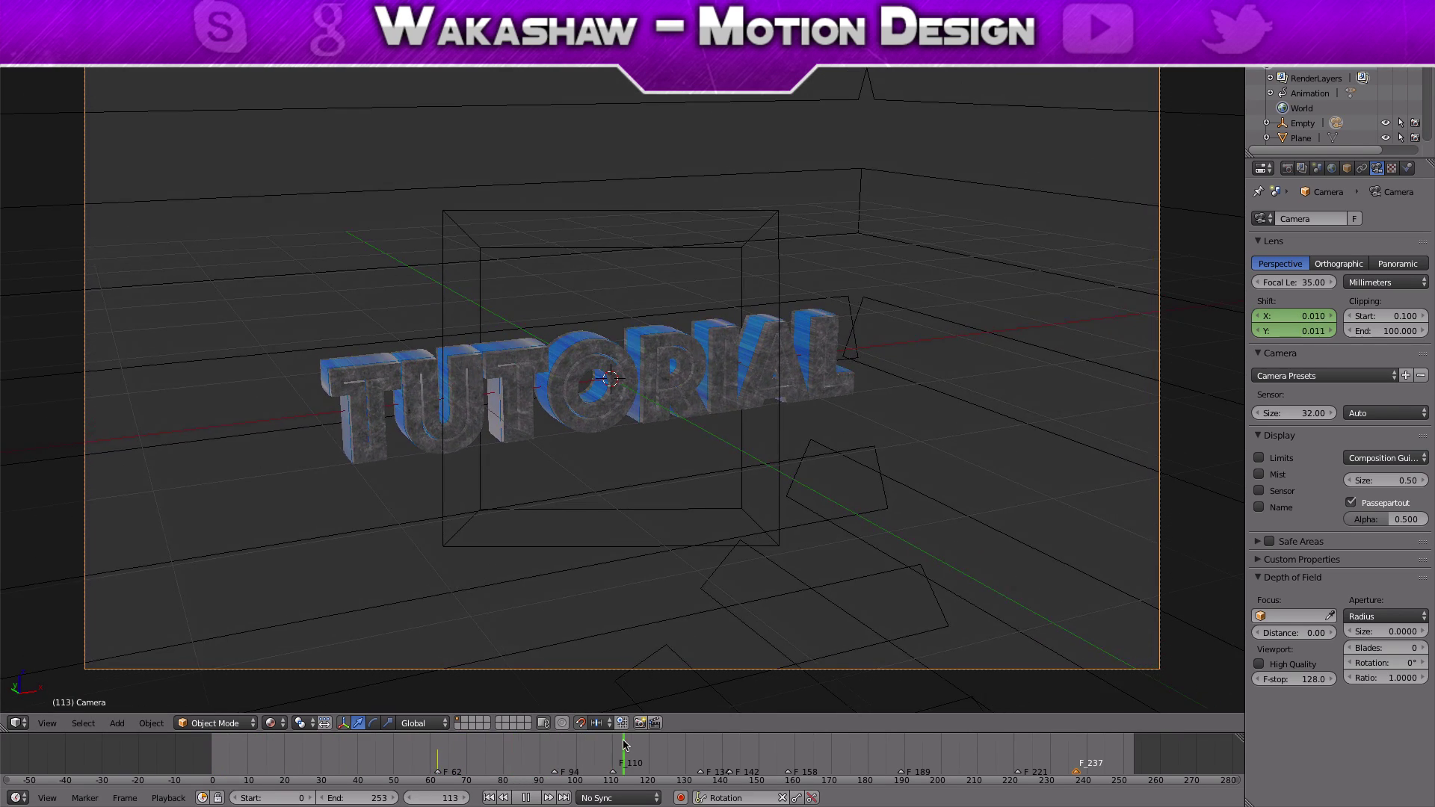
click(463, 782)
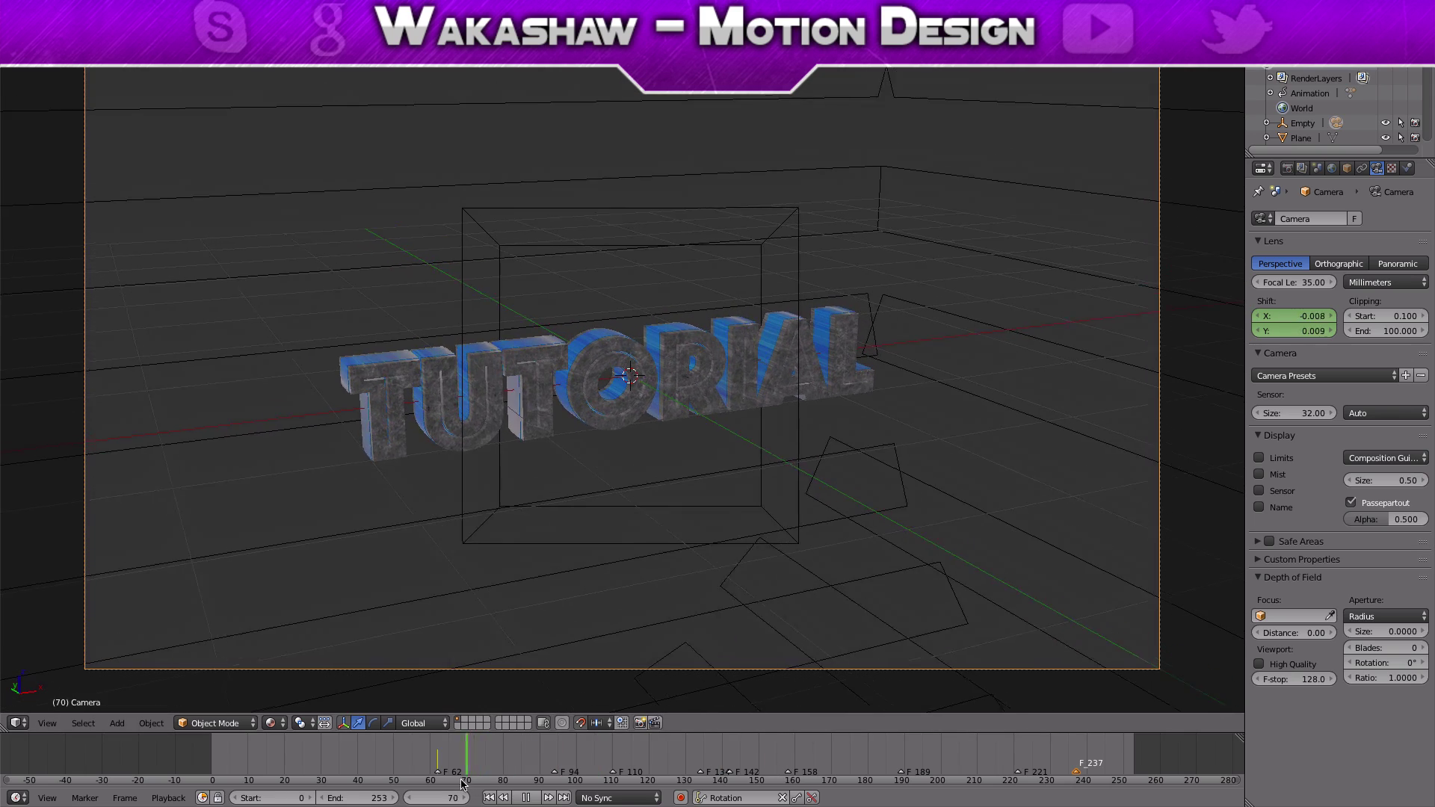
click(438, 767)
key(alt+a)
Return to the Graph Editor and set the noise scale of the Shift Y, Shift X and Y Euler Rotation curves to 5
click(15, 722)
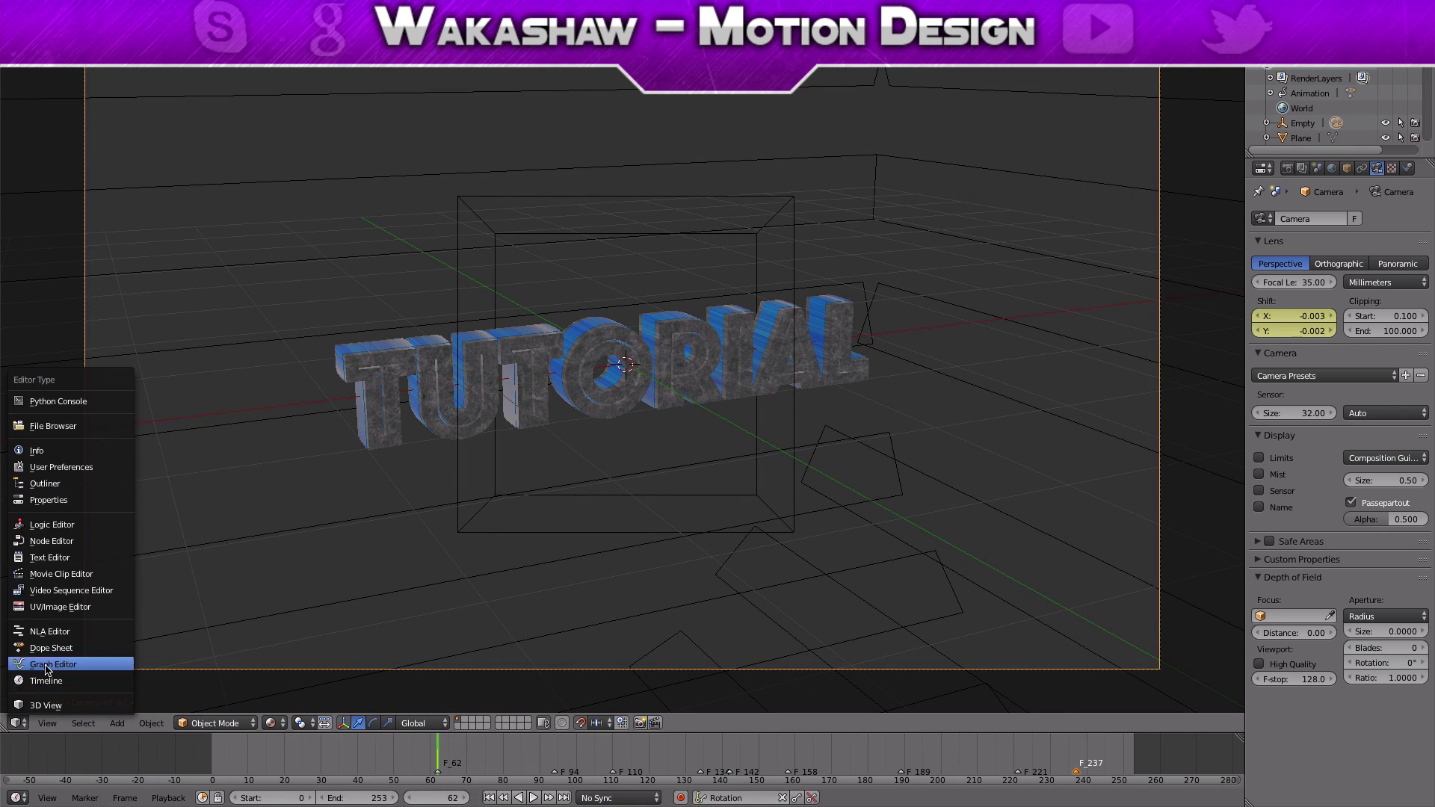
click(45, 667)
click(1108, 467)
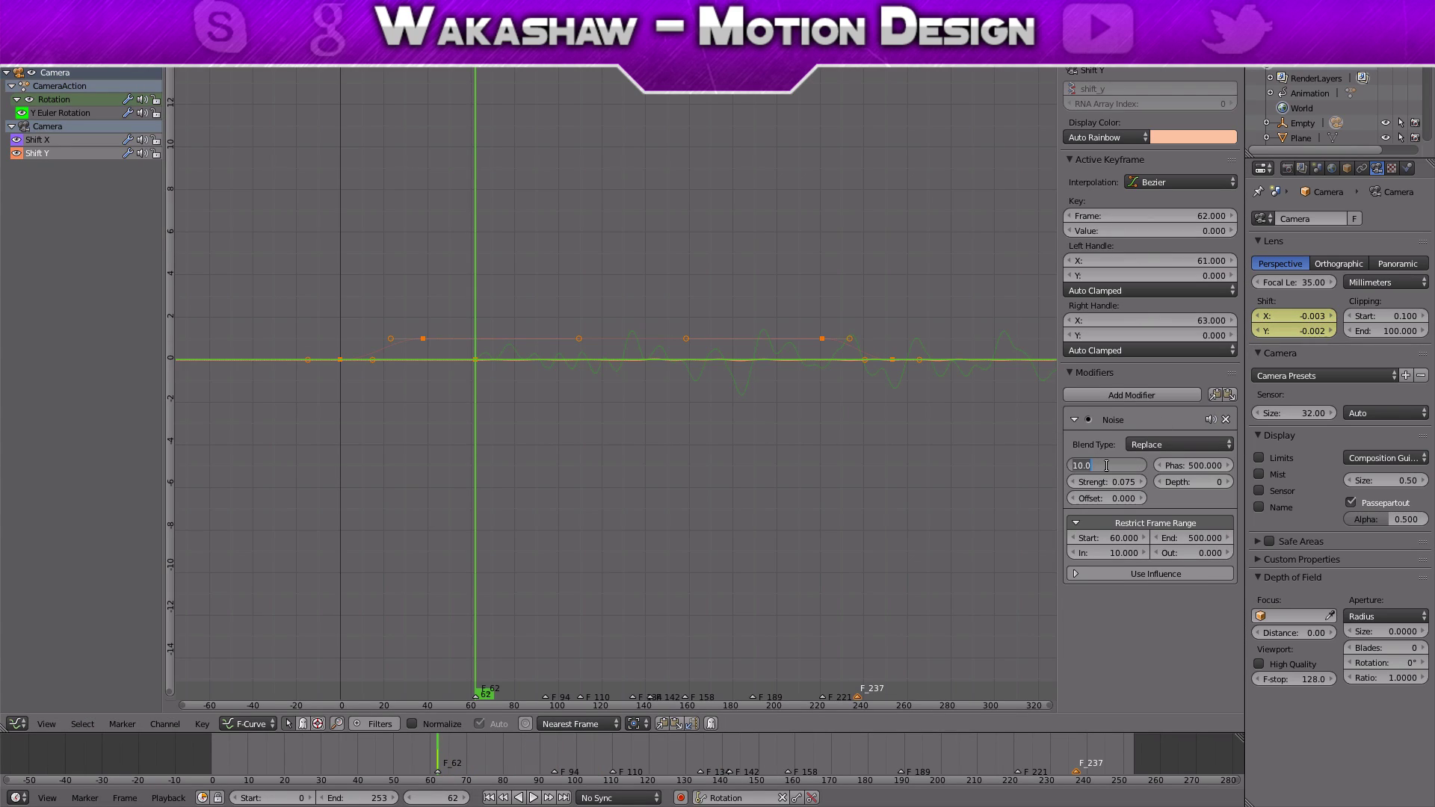
text(5)
key(Return)
click(112, 141)
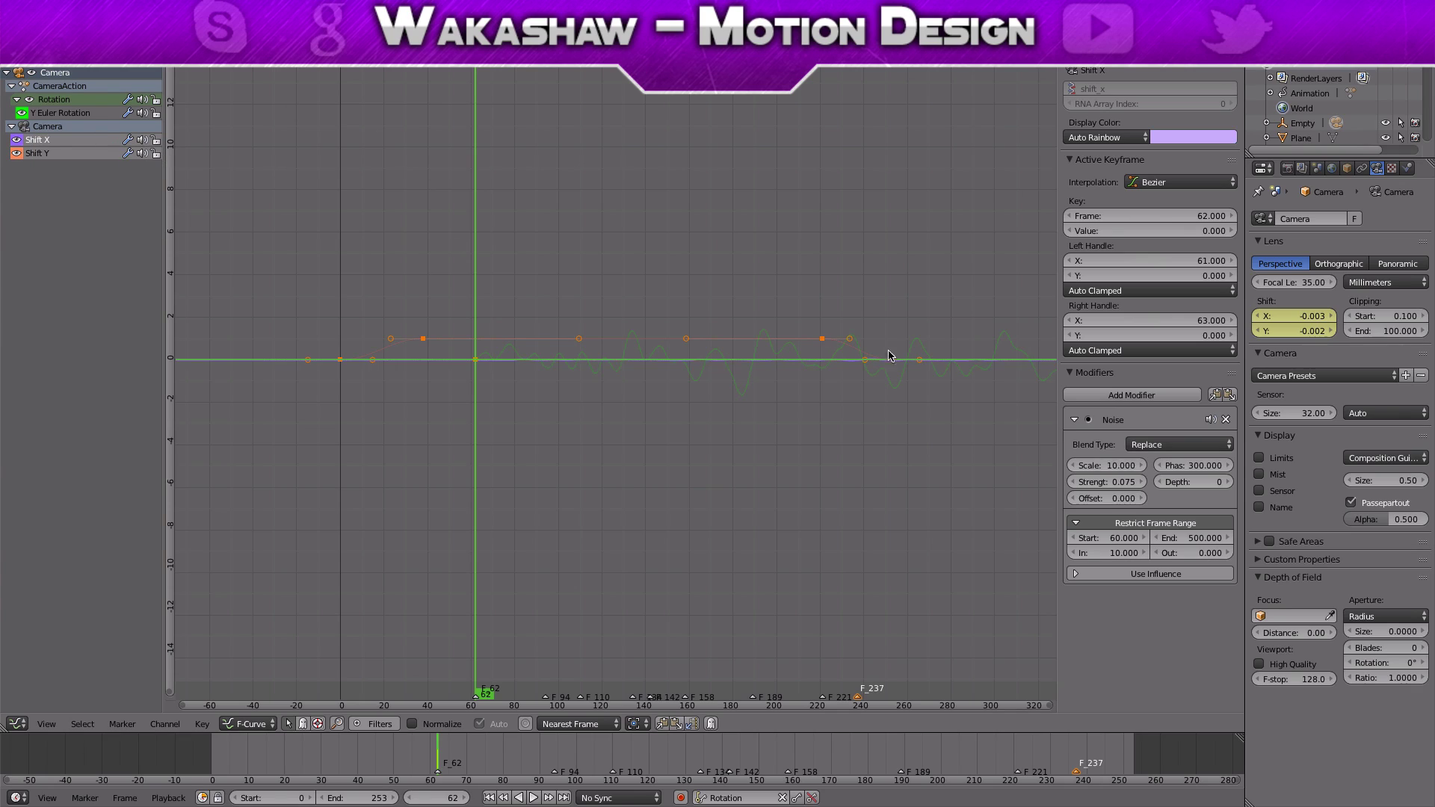
click(1106, 465)
text(5)
key(Return)
click(43, 113)
click(1114, 467)
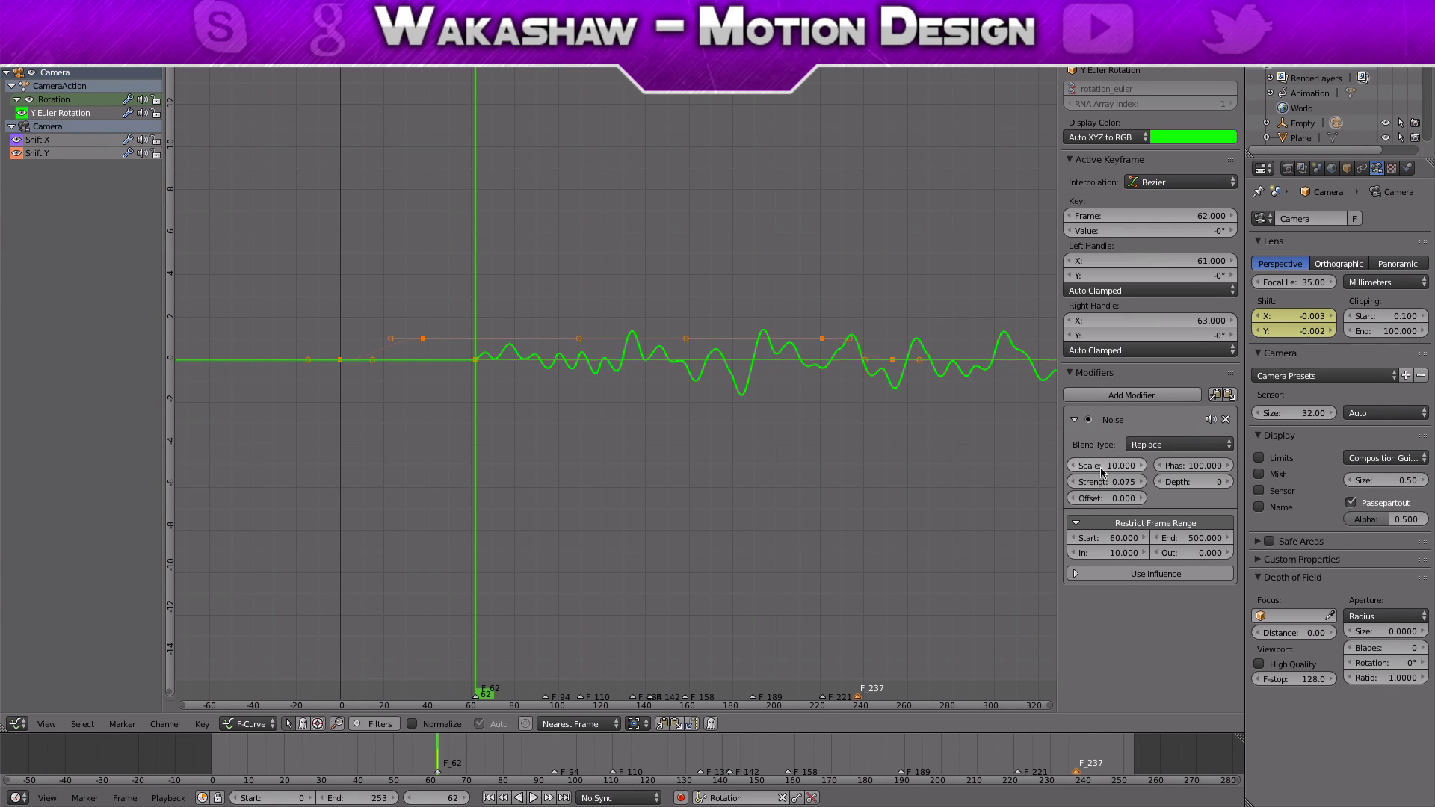
text(5)
key(Return)
Play the animation in the 3D view from frame 62 to check the faster shake, and stop playback
click(17, 723)
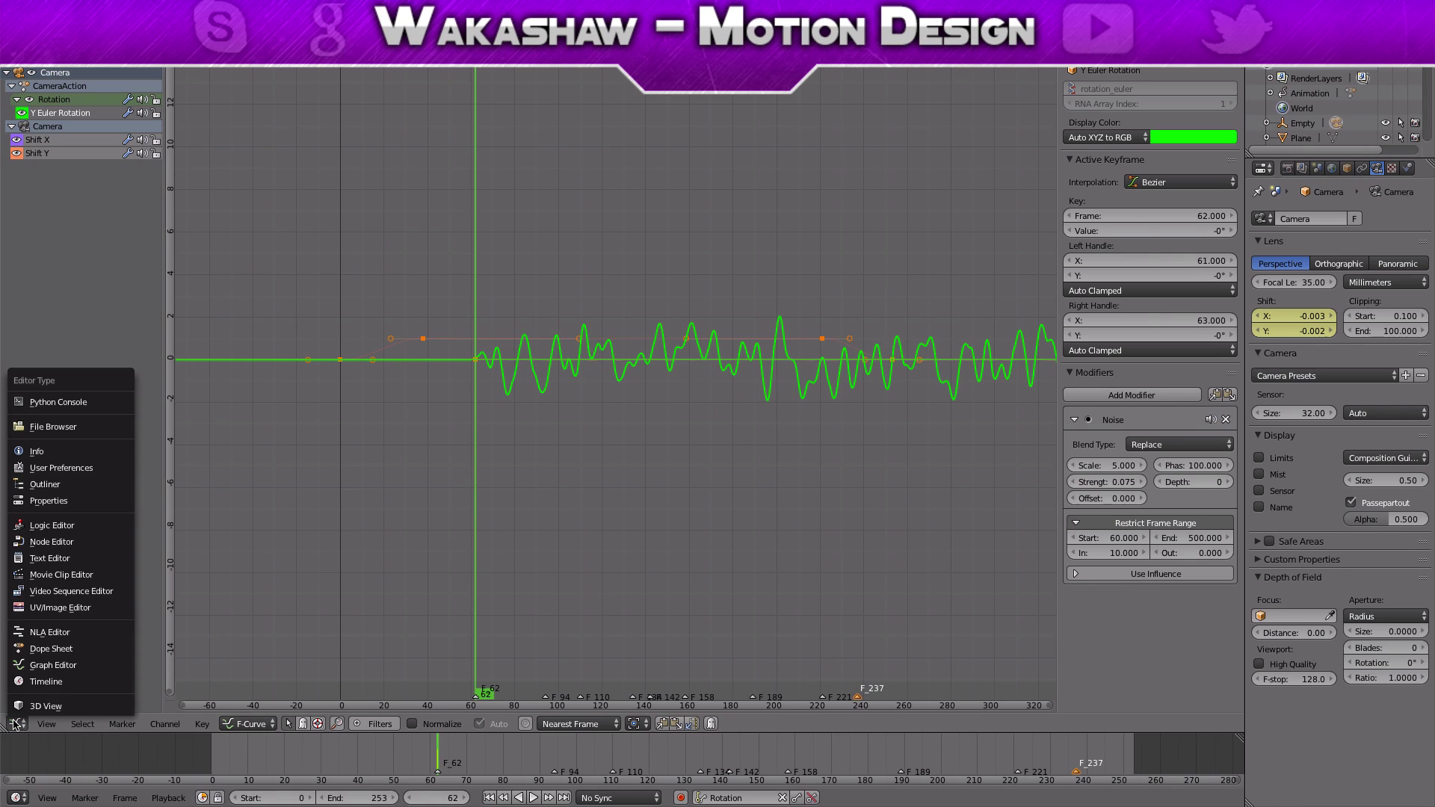
click(45, 703)
key(alt+a)
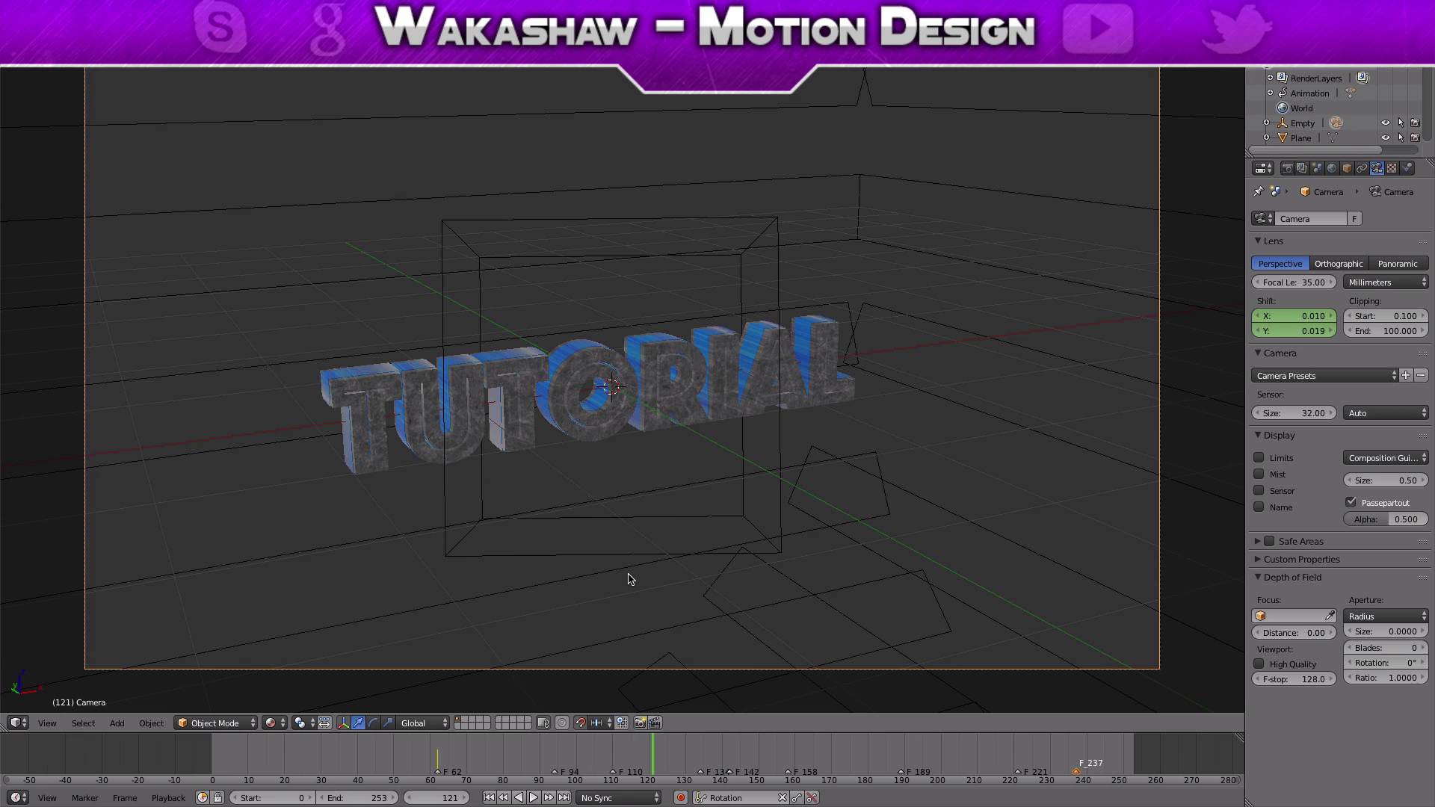
key(Escape)
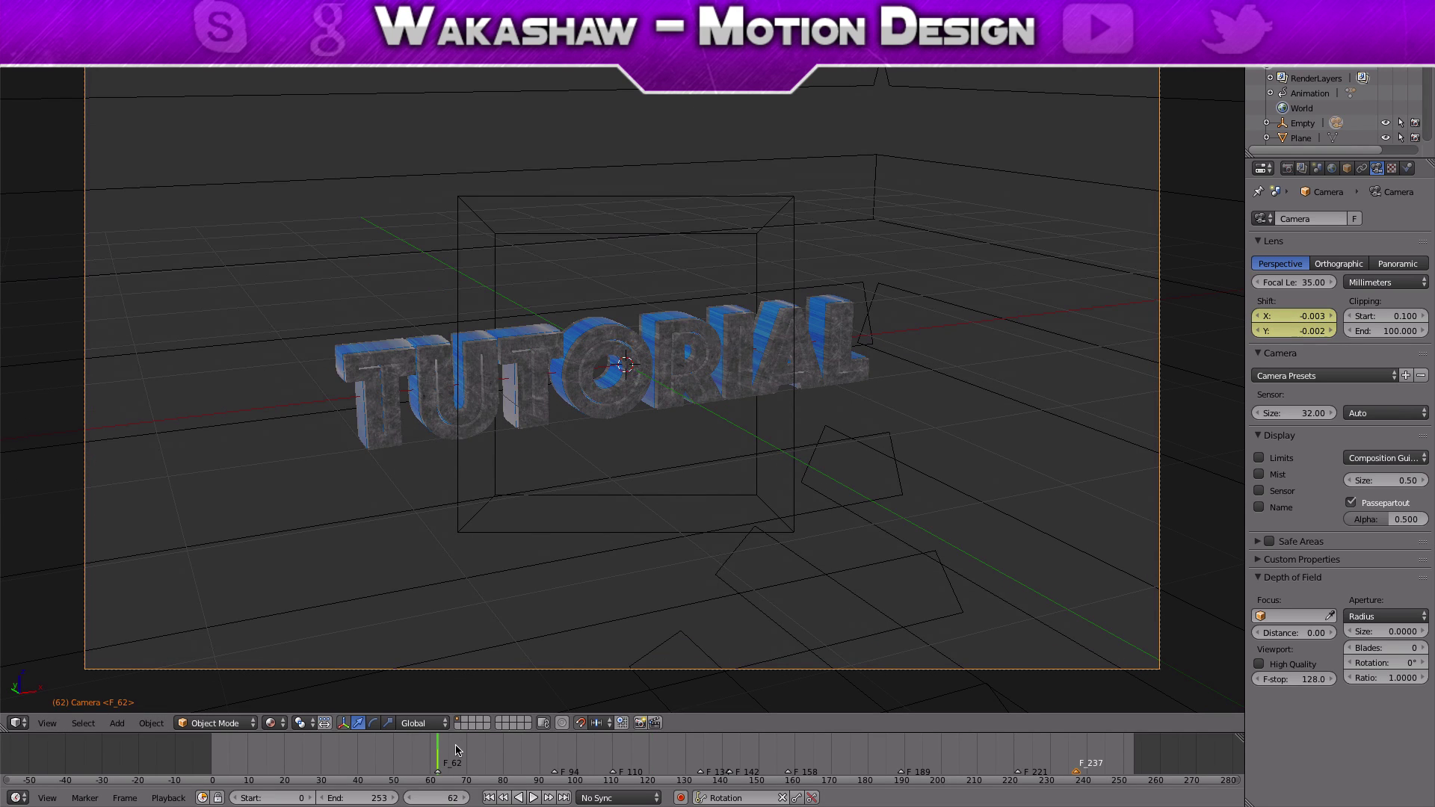
Undo the noise scale changes, check the noise settings of all three curves in the Graph Editor, and return to the 3D view
key(alt+a)
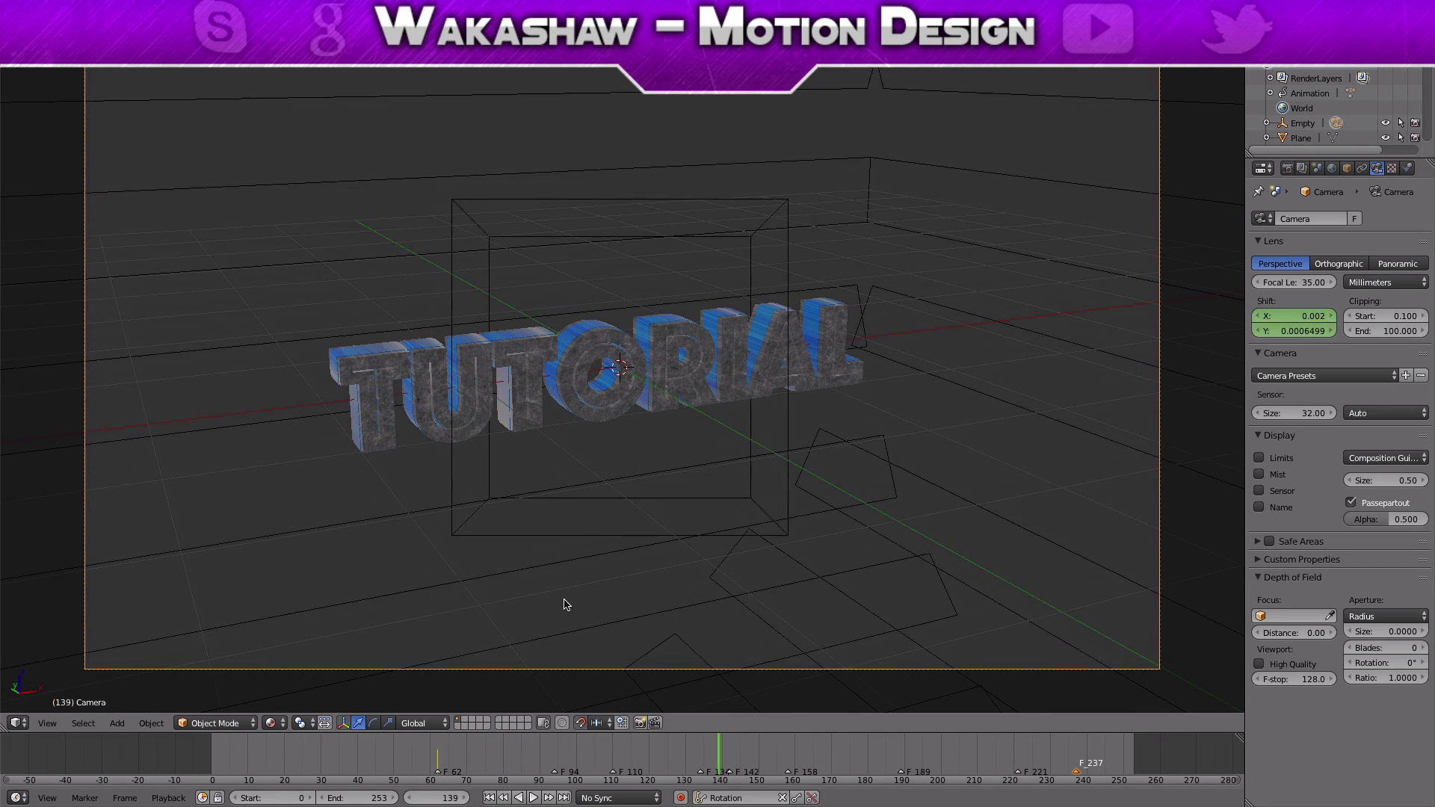
click(17, 723)
click(67, 666)
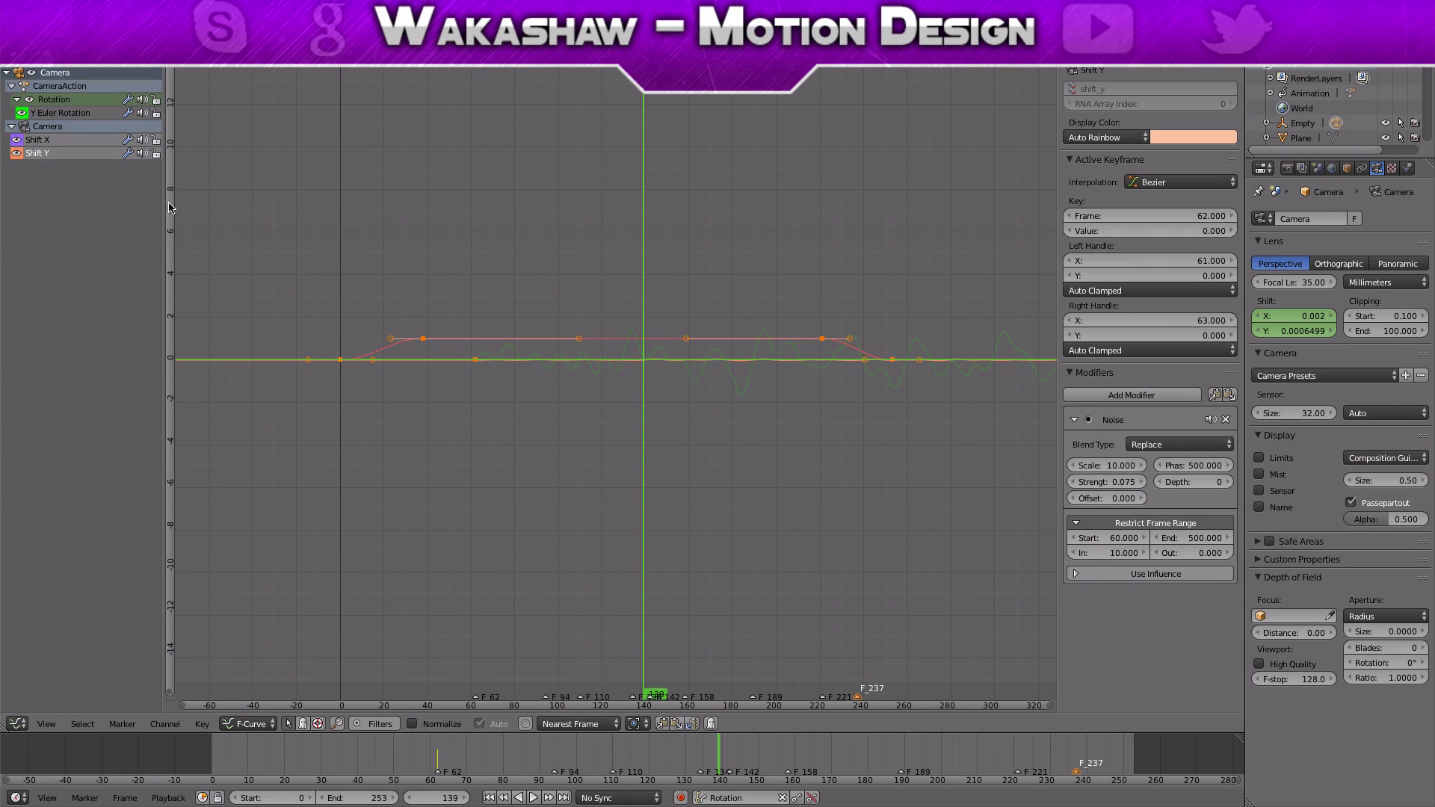
click(60, 140)
click(60, 114)
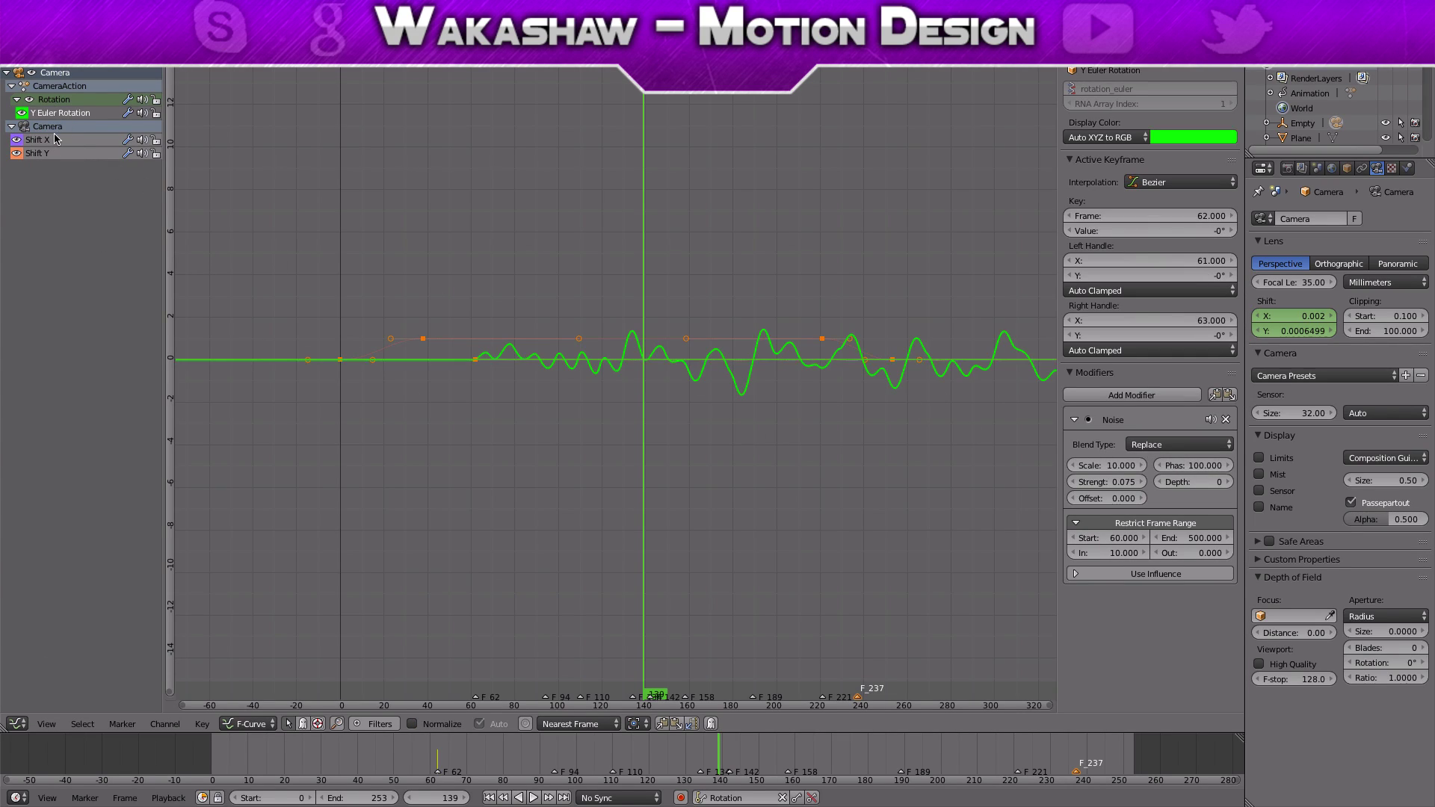
click(27, 716)
click(45, 712)
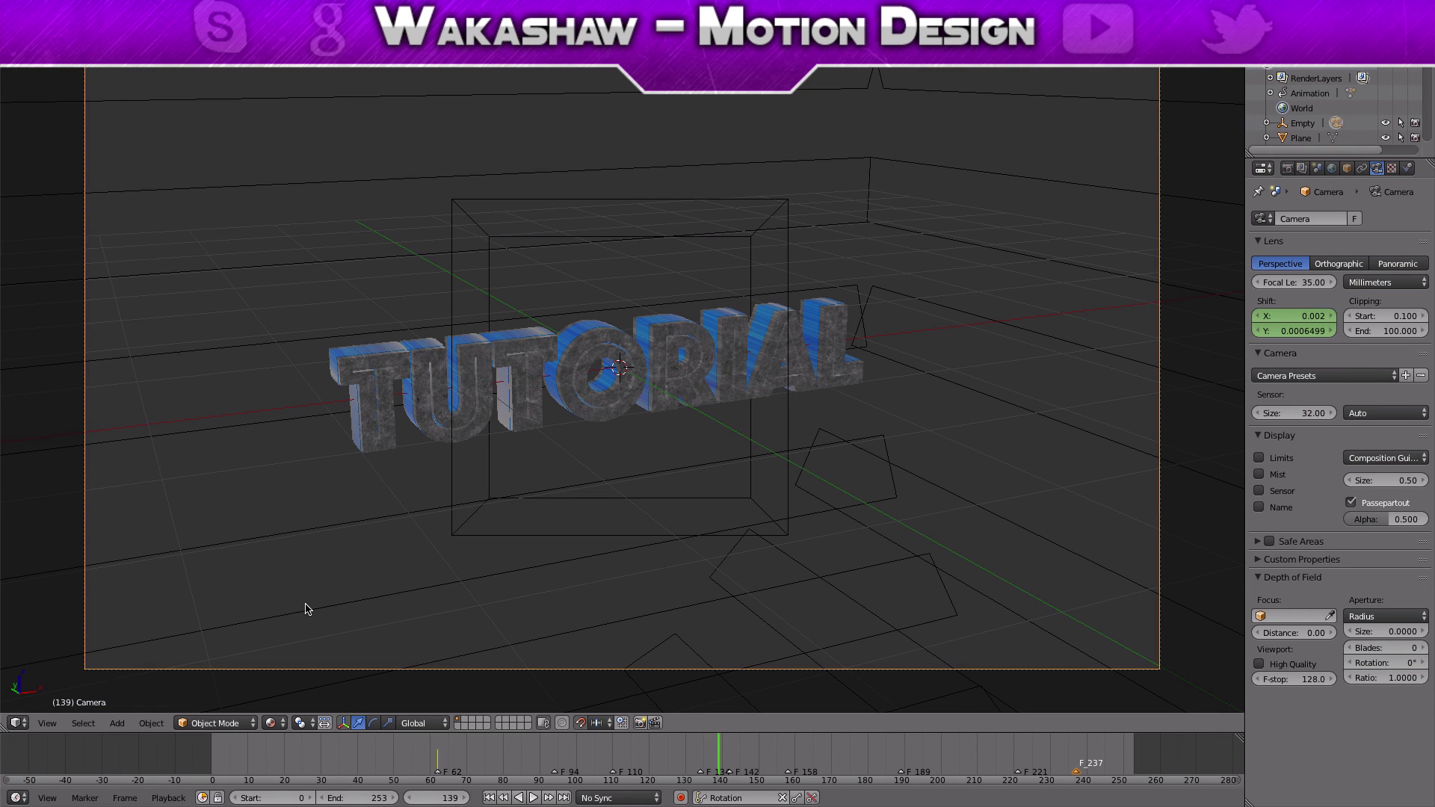